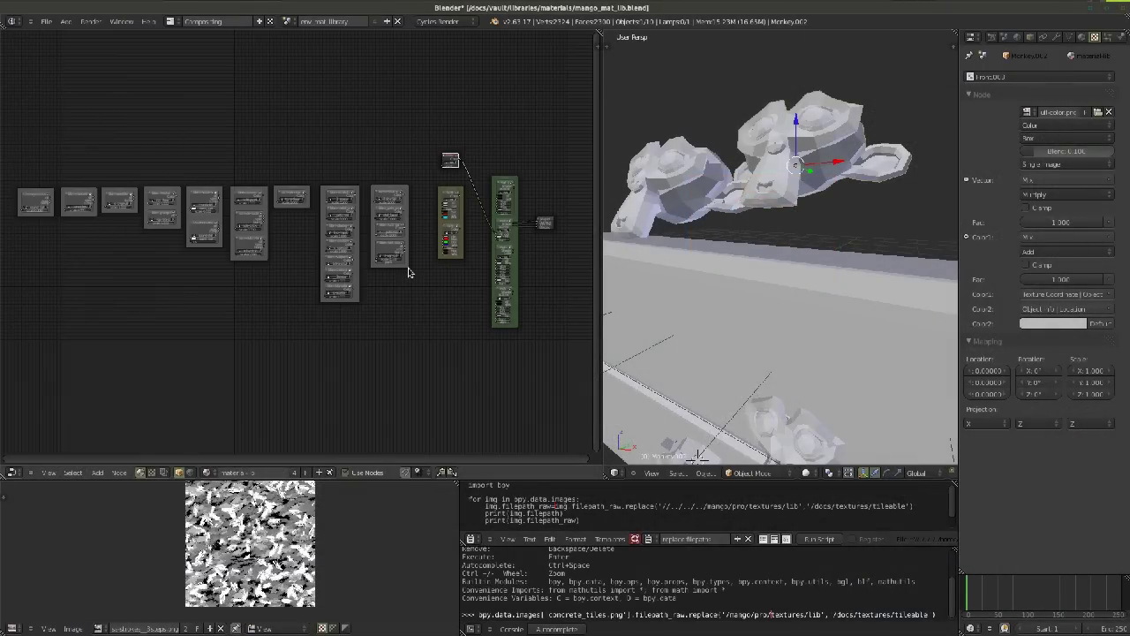
Open the diffuse-glossy node group in the shaders frame, examine its internal nodes, and close the group again
{"action": "middle_click_drag", "start_coordinate": [409, 272], "coordinate": [435, 276]}
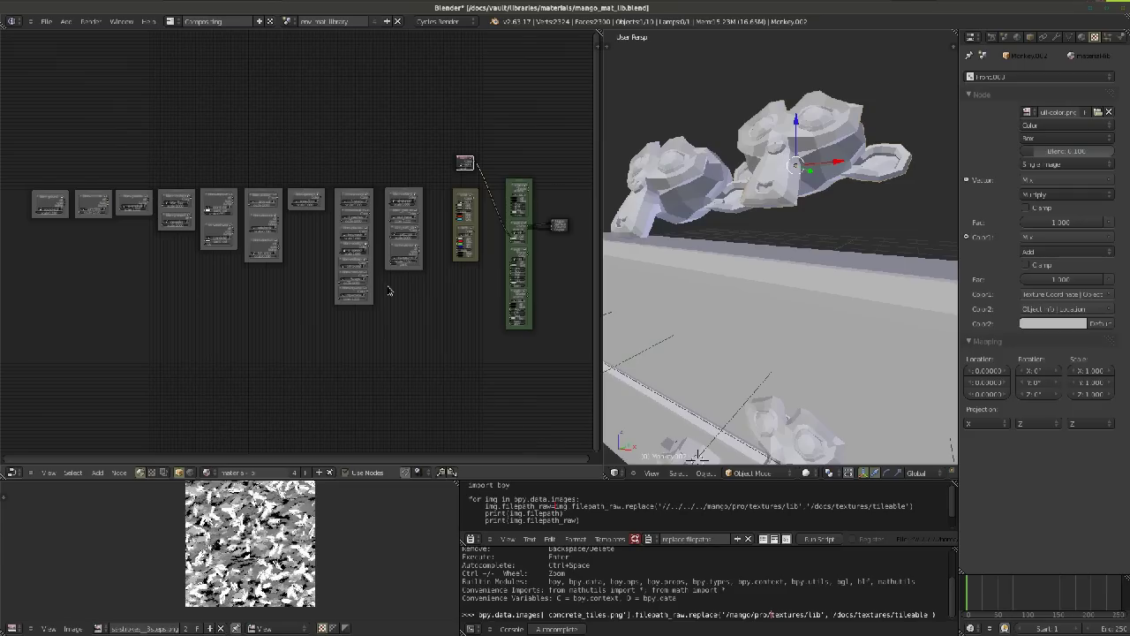
{"action": "scroll", "coordinate": [541, 223], "scroll_direction": "up", "scroll_amount": 4}
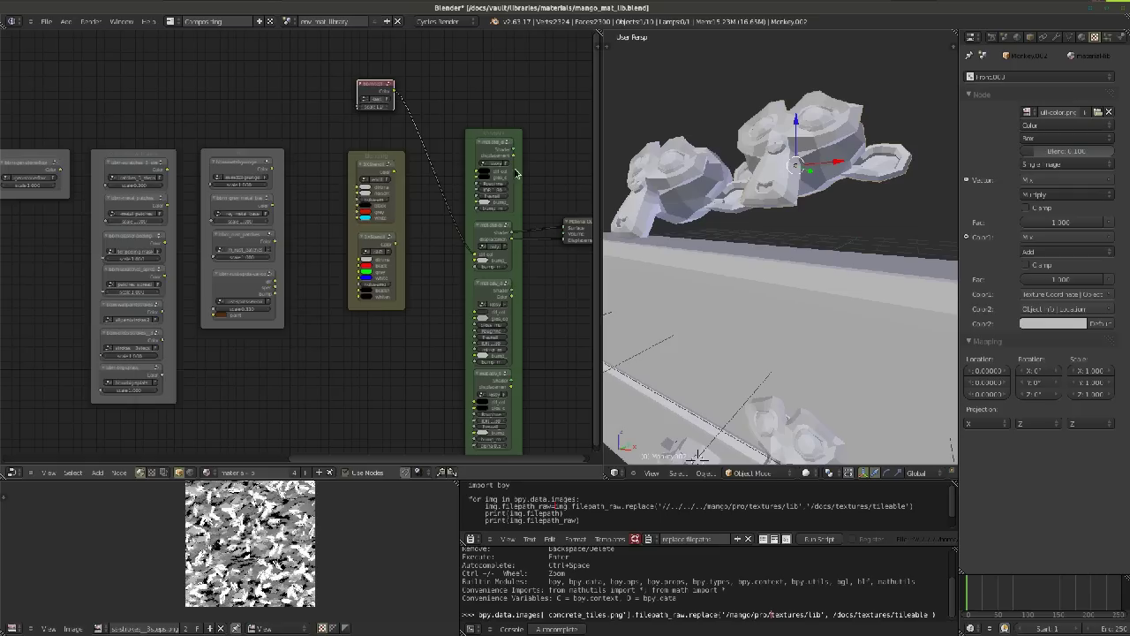
{"action": "middle_click_drag", "start_coordinate": [505, 158], "coordinate": [425, 138]}
{"action": "scroll", "coordinate": [424, 138], "scroll_direction": "up", "scroll_amount": 1}
{"action": "right_click", "coordinate": [425, 138]}
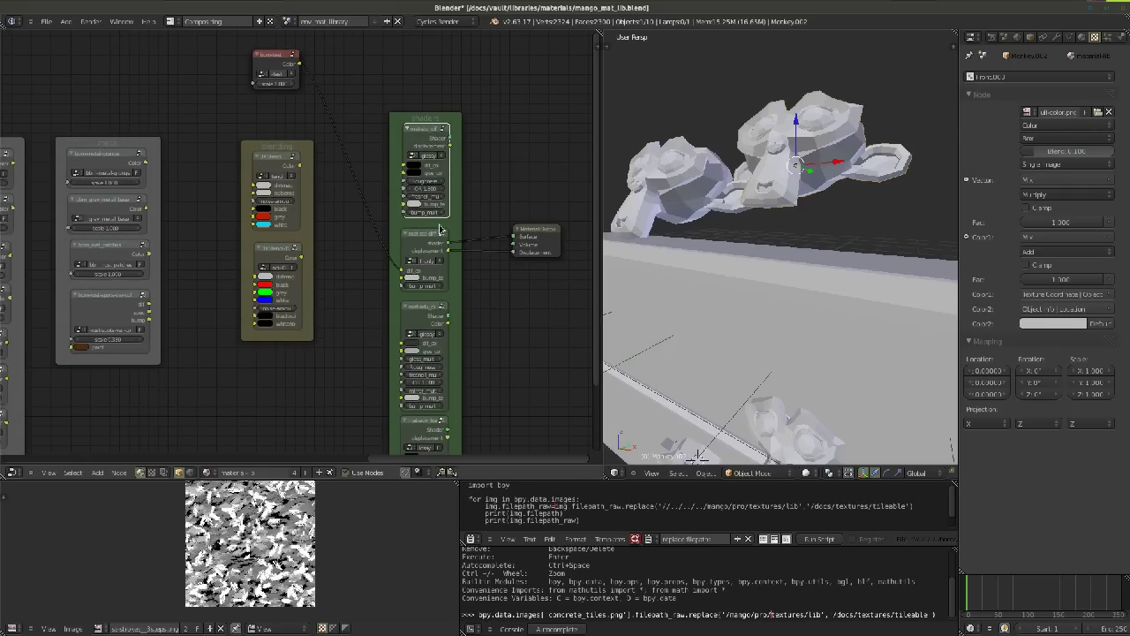
{"action": "scroll", "coordinate": [424, 138], "scroll_direction": "up", "scroll_amount": 2}
{"action": "key", "text": "Tab"}
{"action": "scroll", "coordinate": [389, 245], "scroll_direction": "down", "scroll_amount": 2}
{"action": "scroll", "coordinate": [413, 249], "scroll_direction": "up", "scroll_amount": 2}
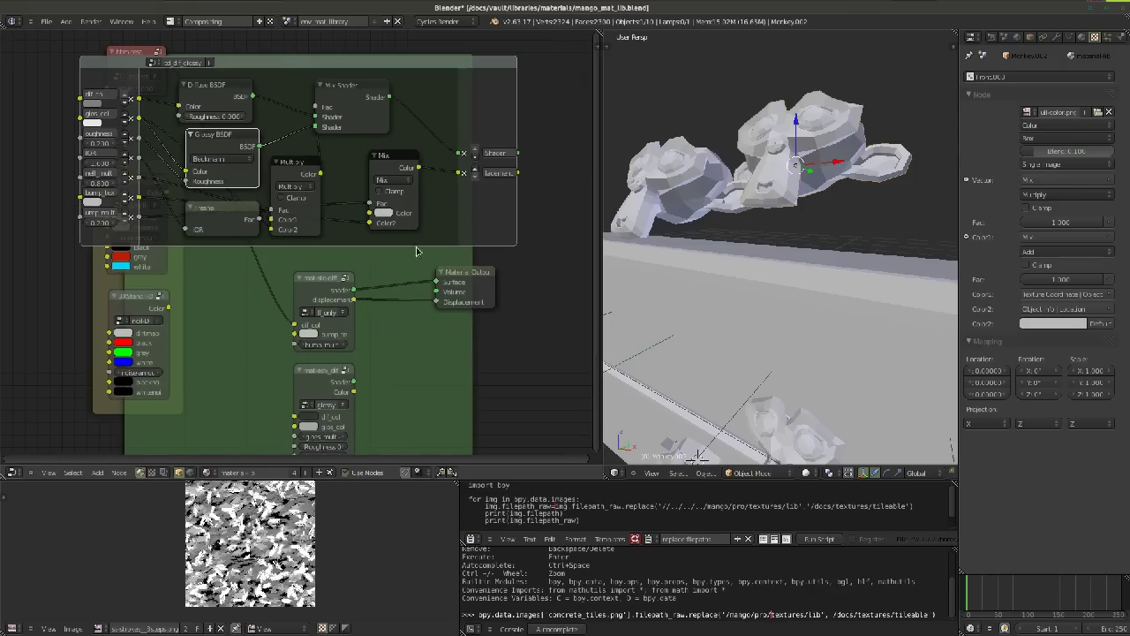
{"action": "key", "text": "Tab"}
{"action": "scroll", "coordinate": [371, 273], "scroll_direction": "down", "scroll_amount": 4}
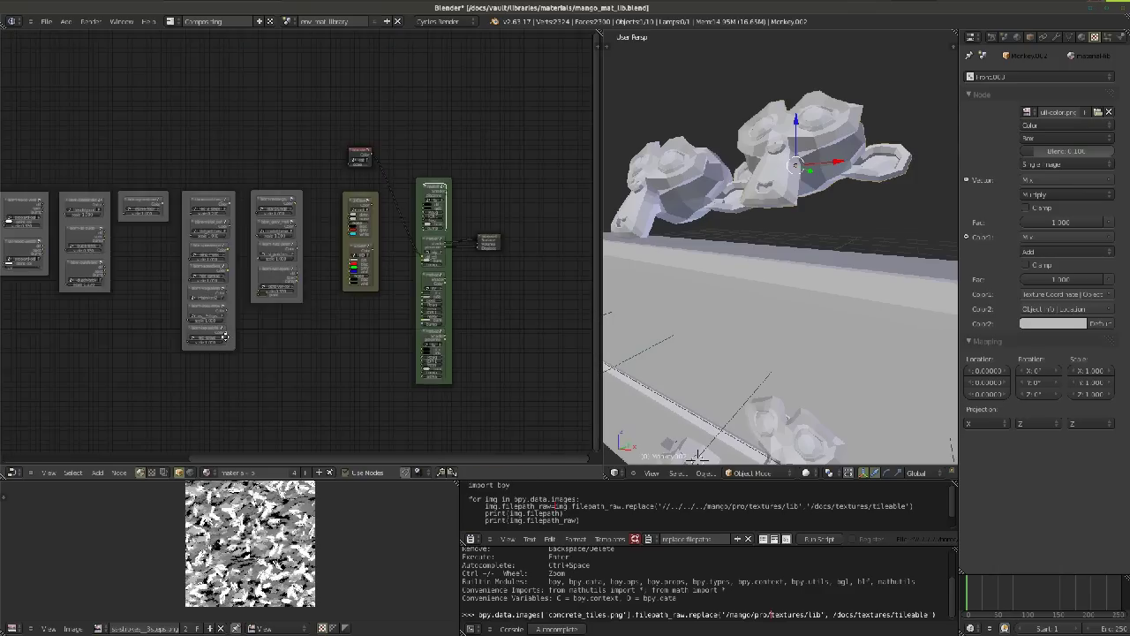
Examine the 3XStencil group in the blending frame, including its dirtmap, noisemap, noise-amount and color inputs
{"action": "scroll", "coordinate": [372, 300], "scroll_direction": "up", "scroll_amount": 3, "text": "ctrl"}
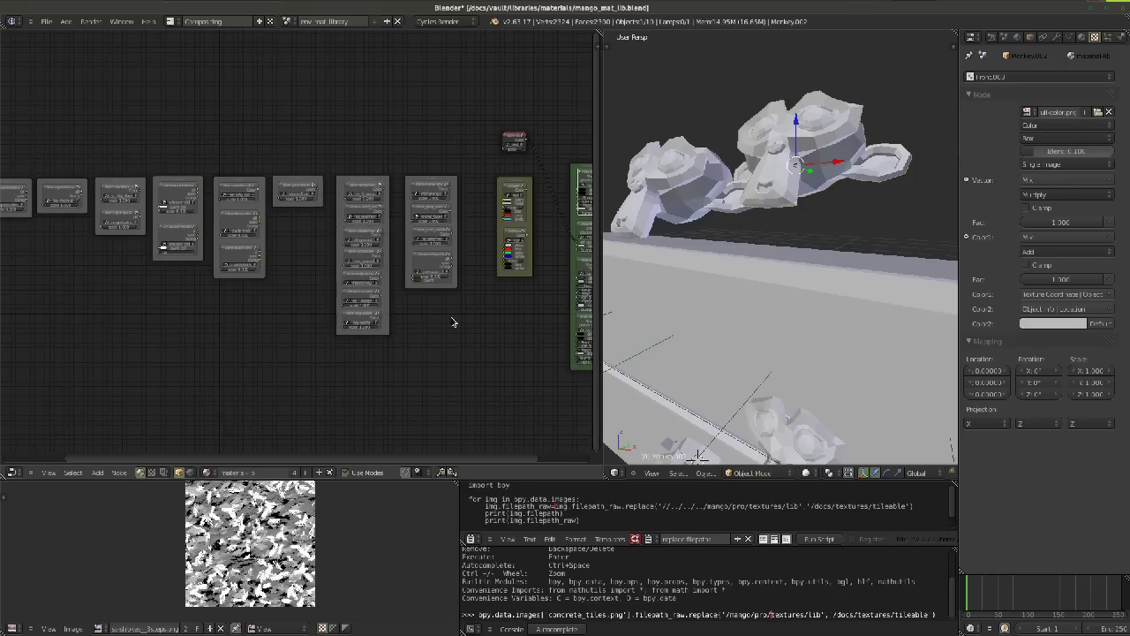
{"action": "scroll", "coordinate": [536, 207], "scroll_direction": "up", "scroll_amount": 4}
{"action": "left_click", "coordinate": [468, 163]}
{"action": "middle_click_drag", "start_coordinate": [467, 163], "coordinate": [309, 256]}
{"action": "key", "text": "Tab"}
{"action": "key", "text": "Tab"}
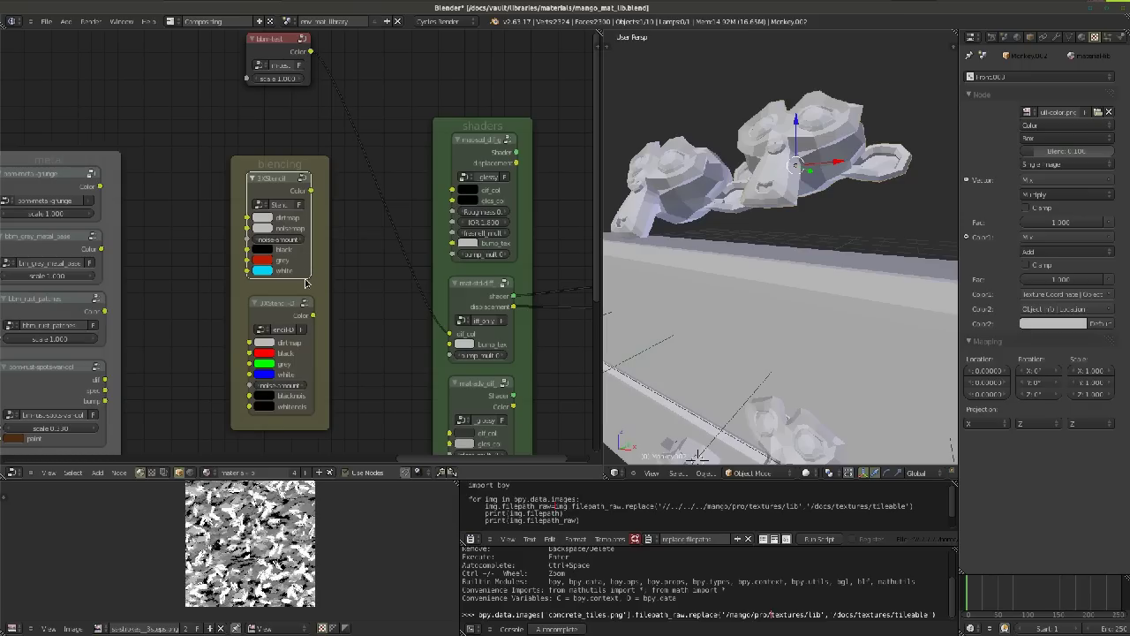
{"action": "middle_click_drag", "start_coordinate": [306, 283], "coordinate": [289, 285]}
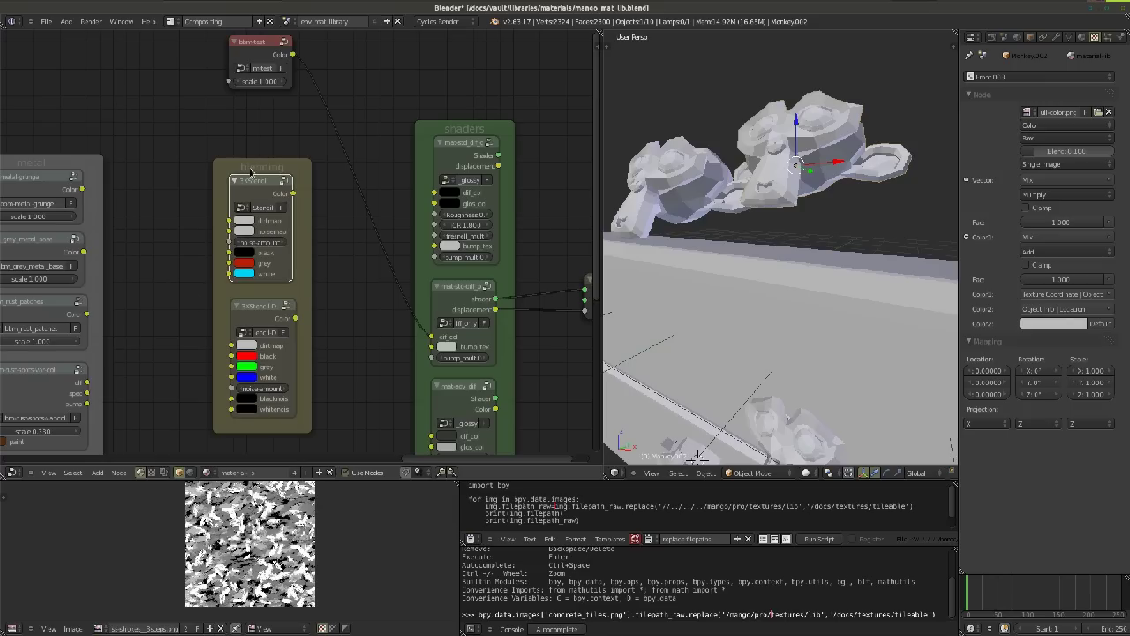
{"action": "scroll", "coordinate": [256, 194], "scroll_direction": "up", "scroll_amount": 2}
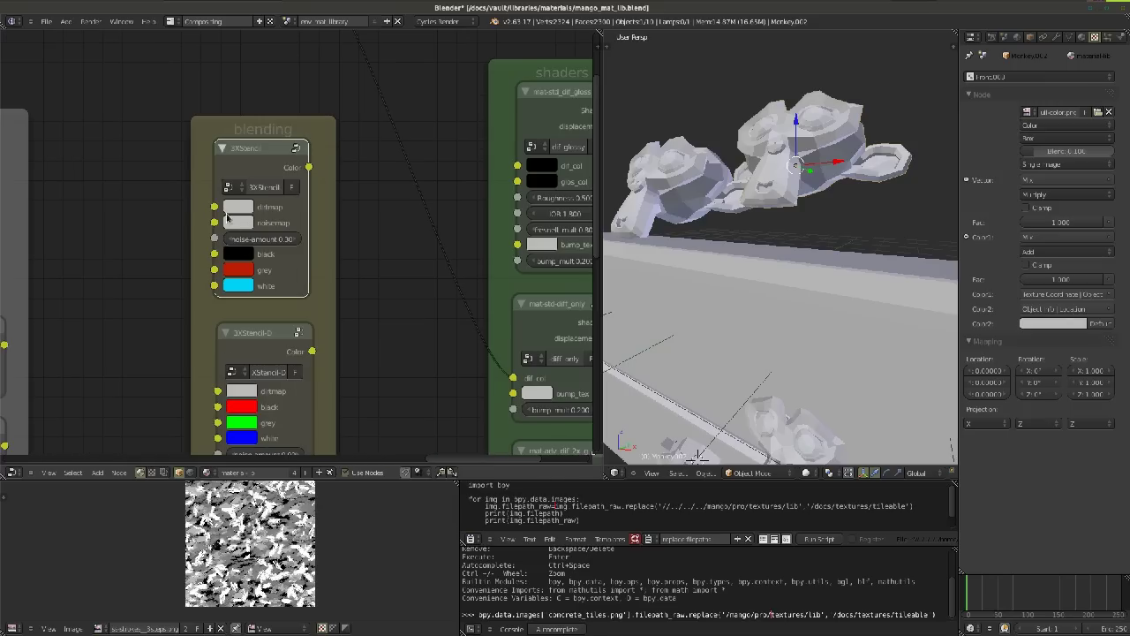
{"action": "scroll", "coordinate": [302, 213], "scroll_direction": "down", "scroll_amount": 3}
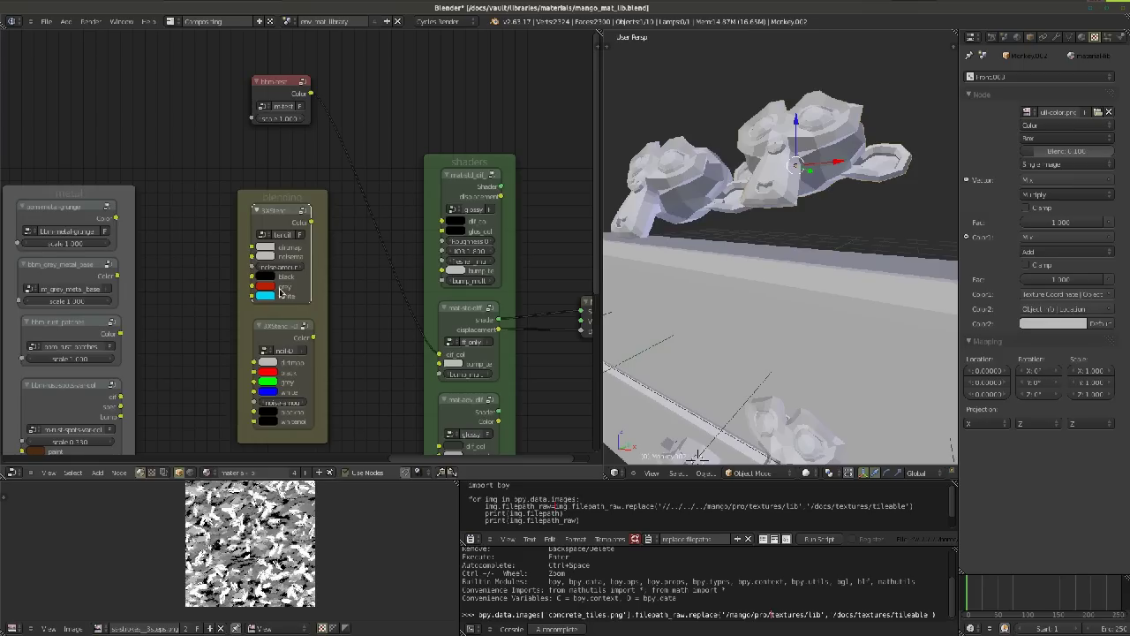
Look over the framed texture groups such as walls, stone, grunge-bw-masks and metal, and the separate bbm-test node
{"action": "scroll", "coordinate": [311, 235], "scroll_direction": "down", "scroll_amount": 3}
{"action": "scroll", "coordinate": [344, 282], "scroll_direction": "up", "scroll_amount": 5}
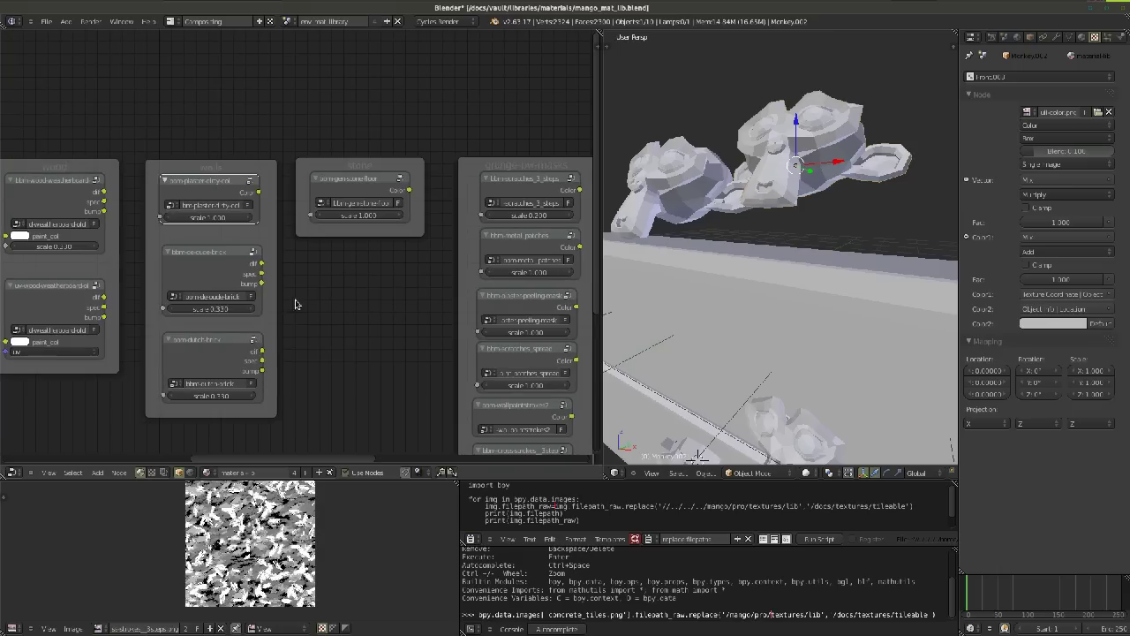
{"action": "scroll", "coordinate": [295, 298], "scroll_direction": "right", "scroll_amount": 4, "text": "ctrl"}
{"action": "scroll", "coordinate": [250, 298], "scroll_direction": "down", "scroll_amount": 3}
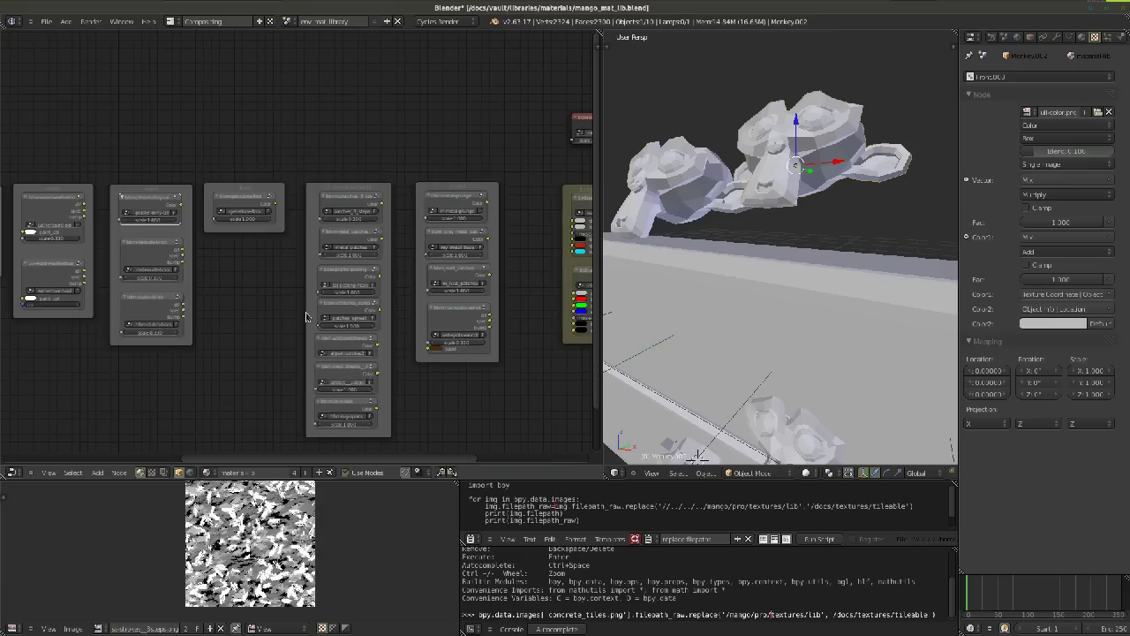
{"action": "scroll", "coordinate": [368, 331], "scroll_direction": "left", "scroll_amount": 2, "text": "ctrl"}
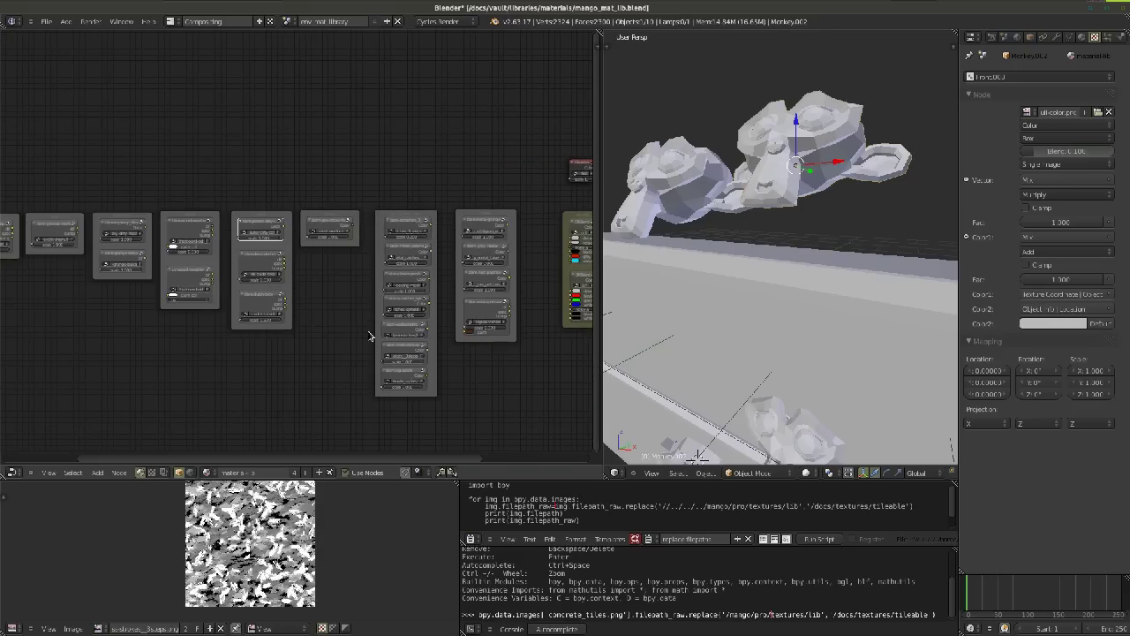
{"action": "scroll", "coordinate": [344, 305], "scroll_direction": "down", "scroll_amount": 2}
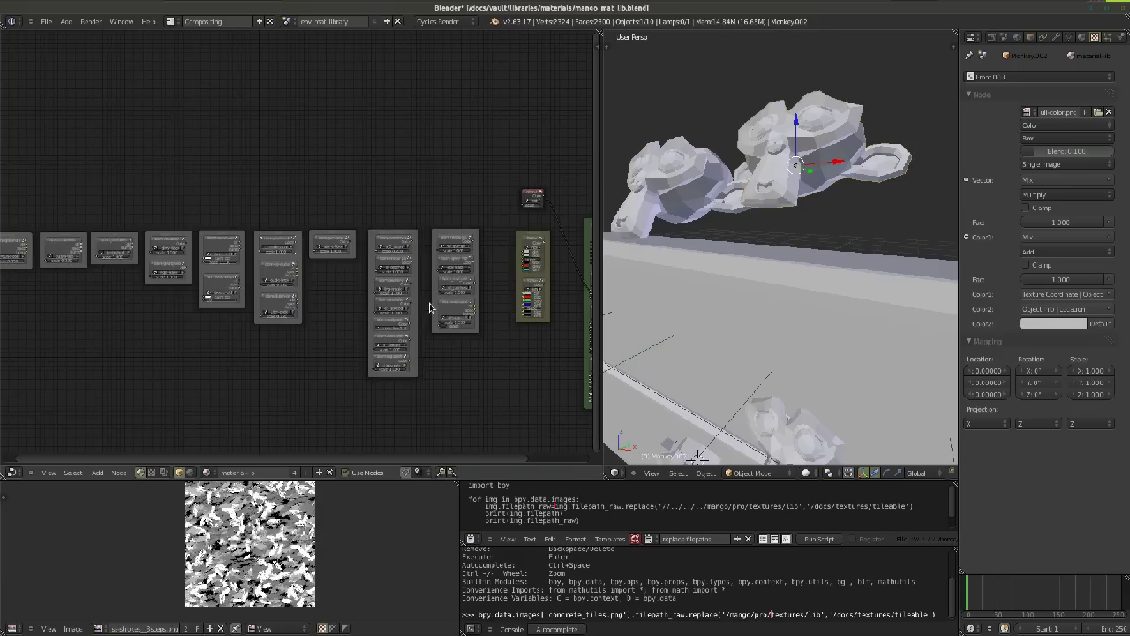
{"action": "scroll", "coordinate": [299, 269], "scroll_direction": "up", "scroll_amount": 3}
{"action": "scroll", "coordinate": [323, 151], "scroll_direction": "up", "scroll_amount": 3}
{"action": "key", "text": "shift+a"}
{"action": "mouse_move", "coordinate": [316, 91]}
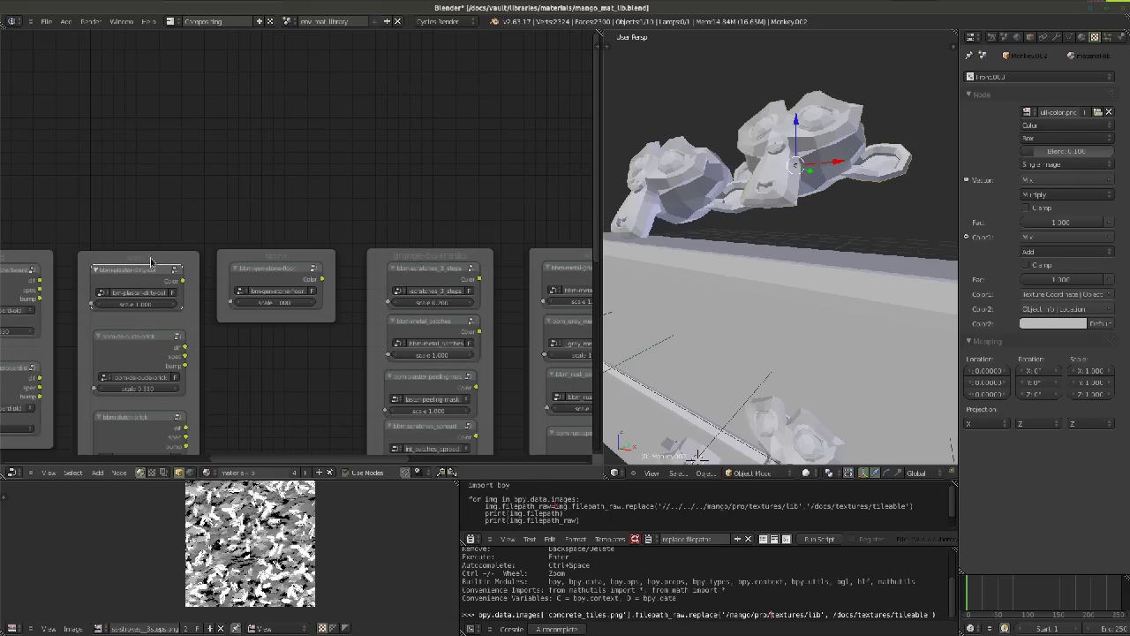
{"action": "scroll", "coordinate": [146, 248], "scroll_direction": "down", "scroll_amount": 5}
{"action": "scroll", "coordinate": [185, 239], "scroll_direction": "up", "scroll_amount": 4}
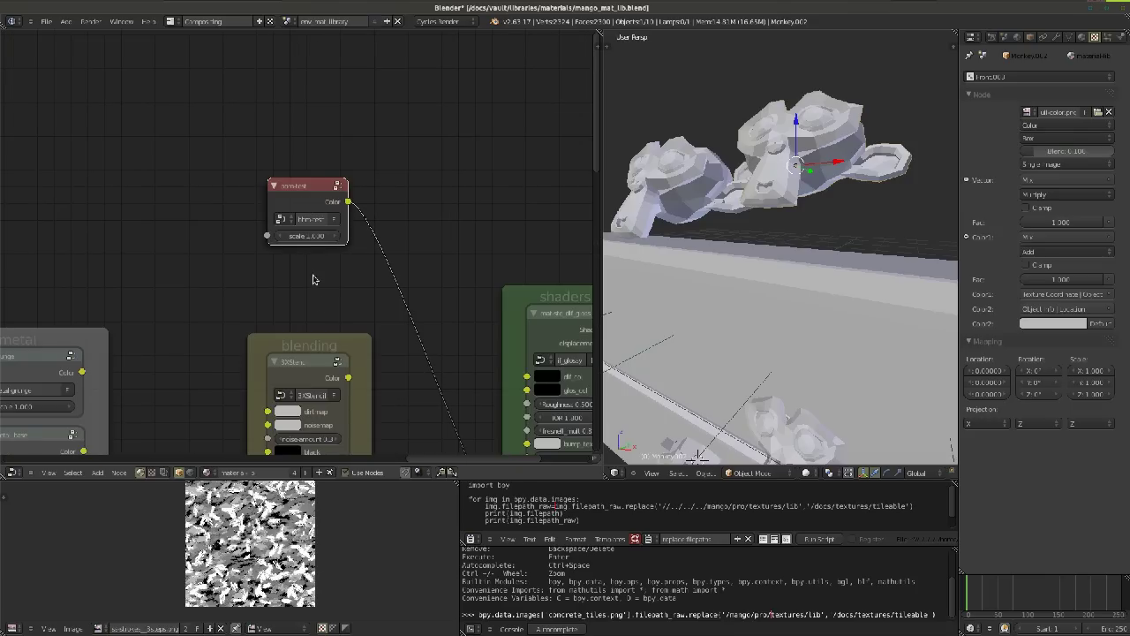
{"action": "scroll", "coordinate": [270, 232], "scroll_direction": "up", "scroll_amount": 2}
{"action": "scroll", "coordinate": [270, 232], "scroll_direction": "down", "scroll_amount": 5}
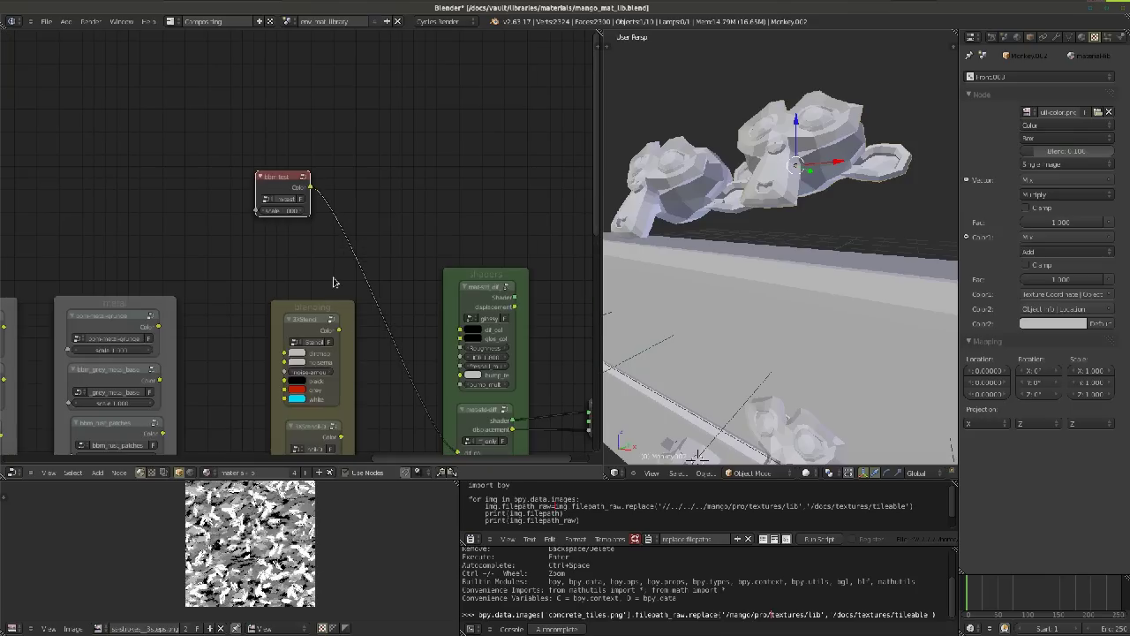
{"action": "scroll", "coordinate": [226, 345], "scroll_direction": "up", "scroll_amount": 4}
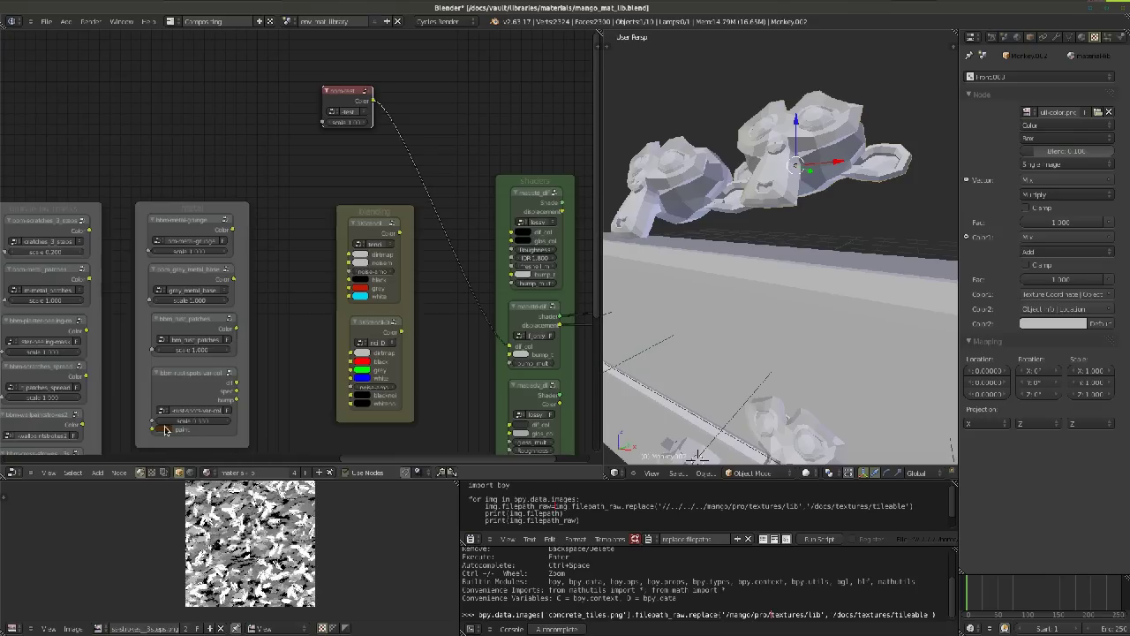
Examine the bbm-dutch-brick group in the walls frame, including its dif, spec and bump outputs and its scale input
{"action": "scroll", "coordinate": [265, 335], "scroll_direction": "down", "scroll_amount": 1}
{"action": "scroll", "coordinate": [240, 299], "scroll_direction": "up", "scroll_amount": 6}
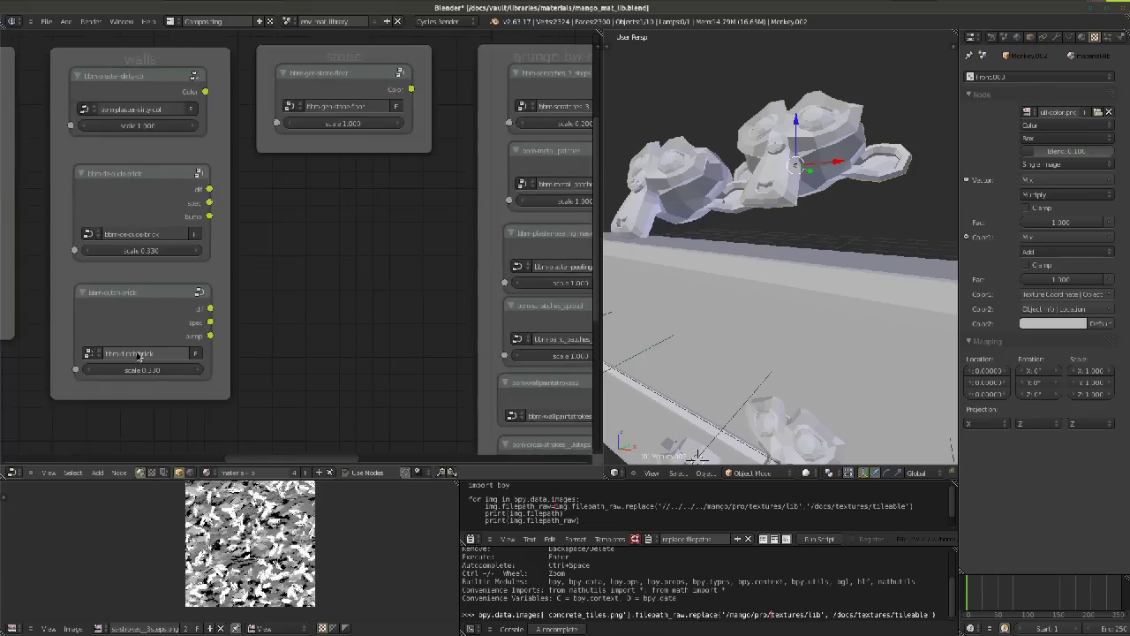
{"action": "scroll", "coordinate": [222, 345], "scroll_direction": "down", "scroll_amount": 4}
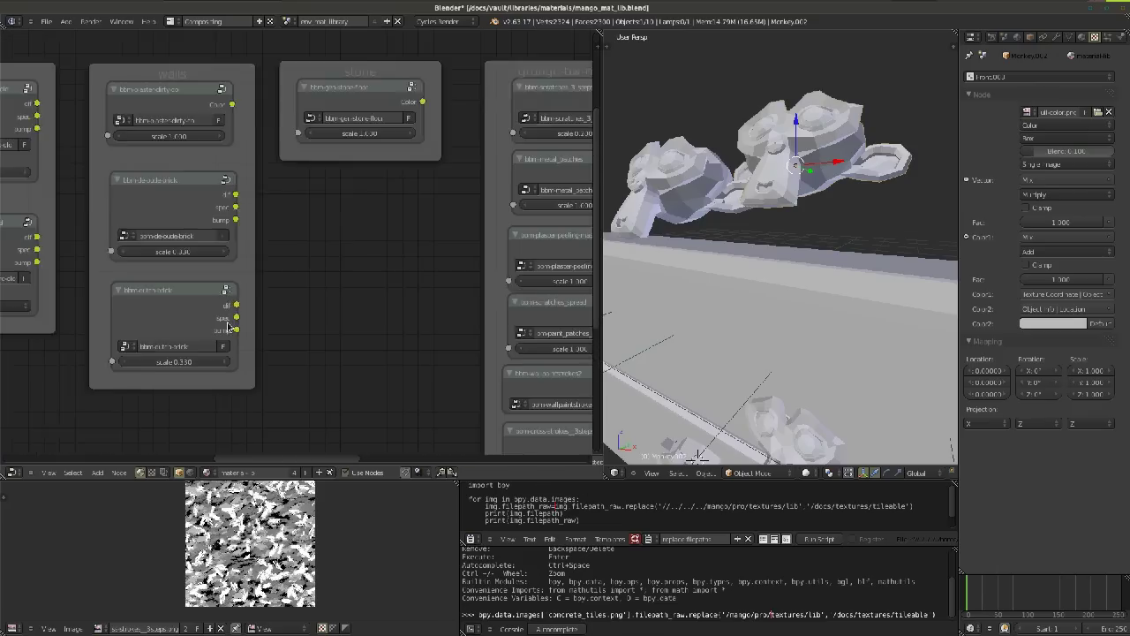
{"action": "scroll", "coordinate": [177, 348], "scroll_direction": "up", "scroll_amount": 2}
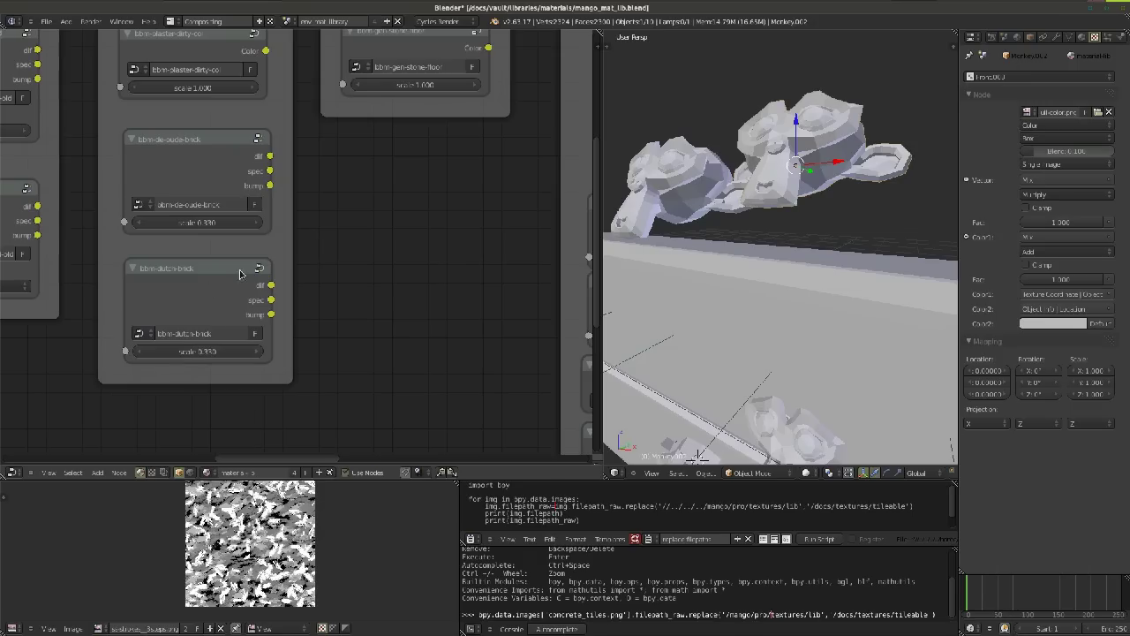
{"action": "scroll", "coordinate": [292, 318], "scroll_direction": "down", "scroll_amount": 2}
{"action": "scroll", "coordinate": [324, 345], "scroll_direction": "up", "scroll_amount": 2}
{"action": "scroll", "coordinate": [324, 345], "scroll_direction": "up", "scroll_amount": 2}
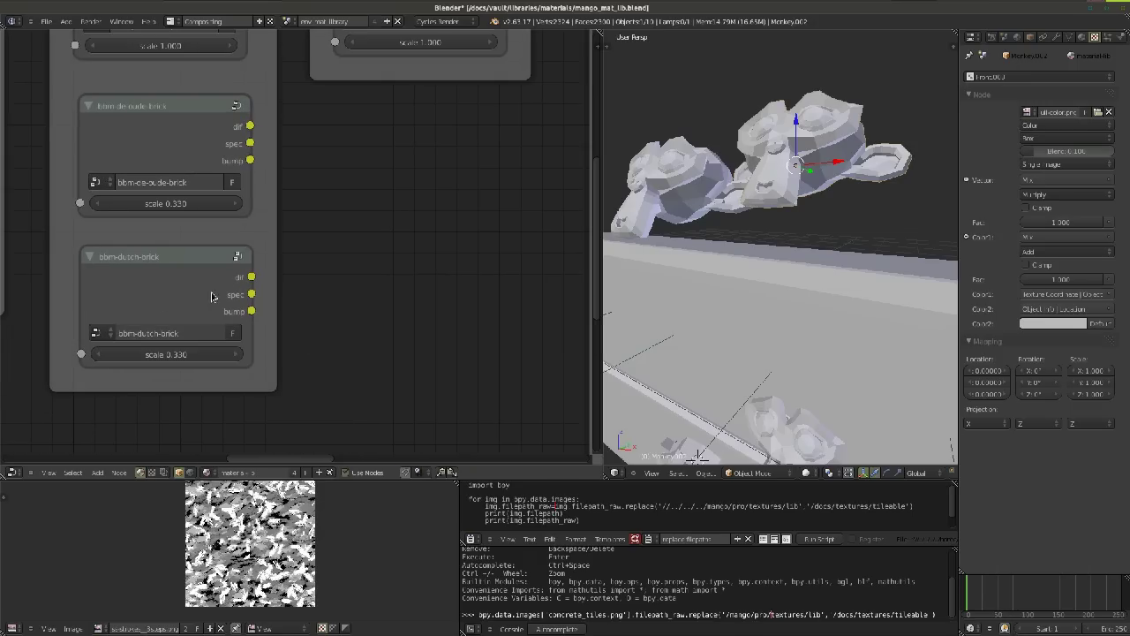
{"action": "scroll", "coordinate": [232, 298], "scroll_direction": "up", "scroll_amount": 1}
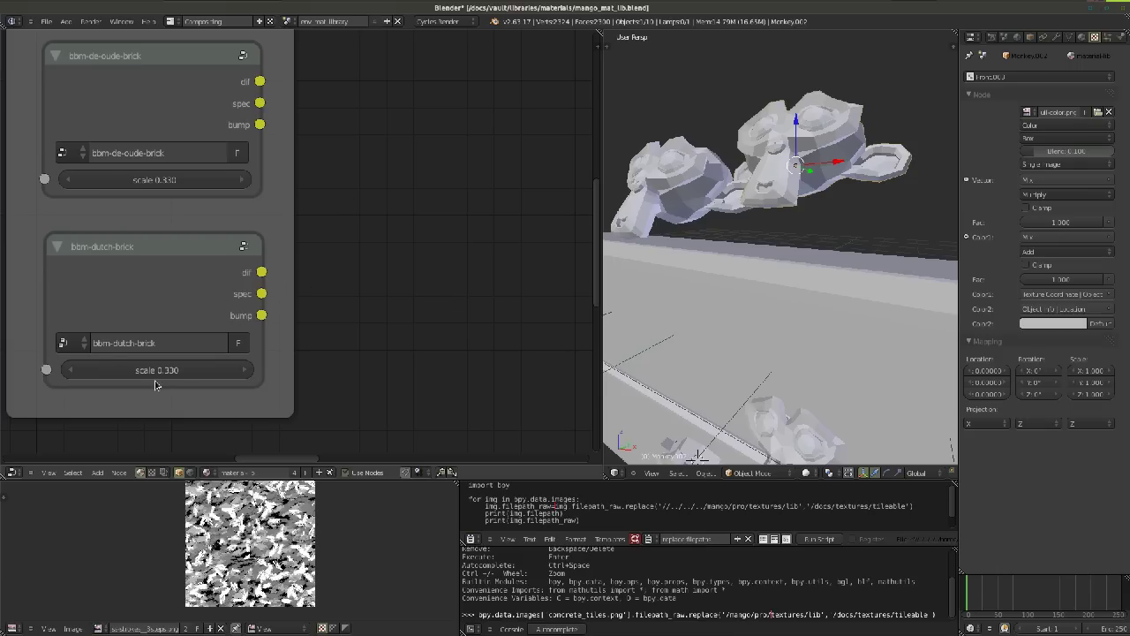
{"action": "scroll", "coordinate": [156, 379], "scroll_direction": "down", "scroll_amount": 5}
{"action": "scroll", "coordinate": [147, 337], "scroll_direction": "down", "scroll_amount": 3}
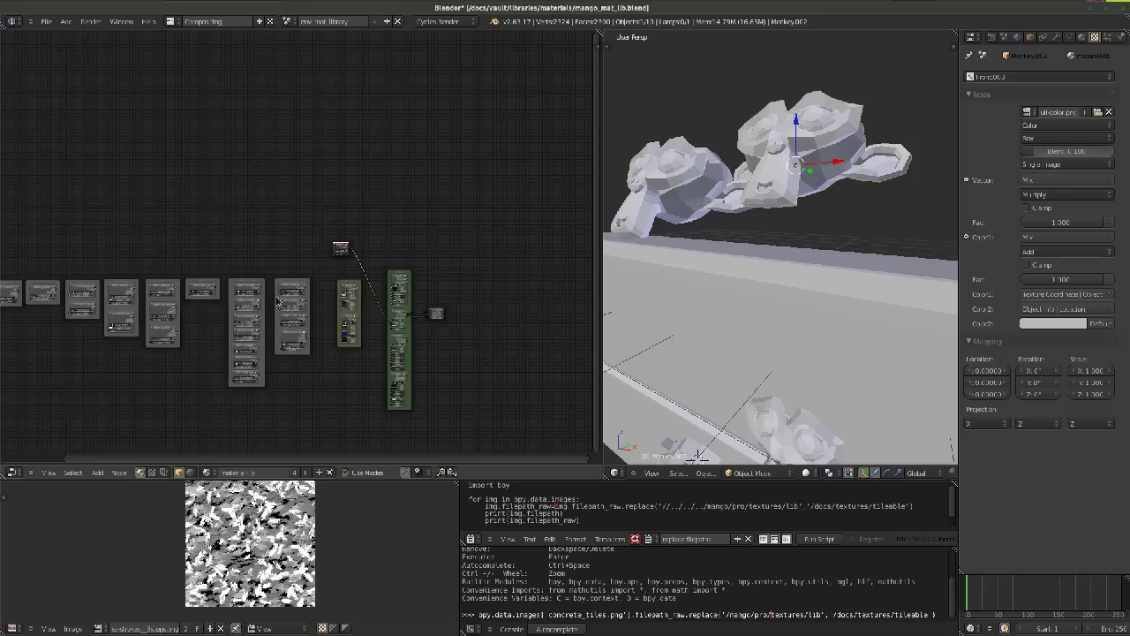
Open the bbm-test node group for editing to expose its internal nodes
{"action": "scroll", "coordinate": [305, 205], "scroll_direction": "up", "scroll_amount": 8}
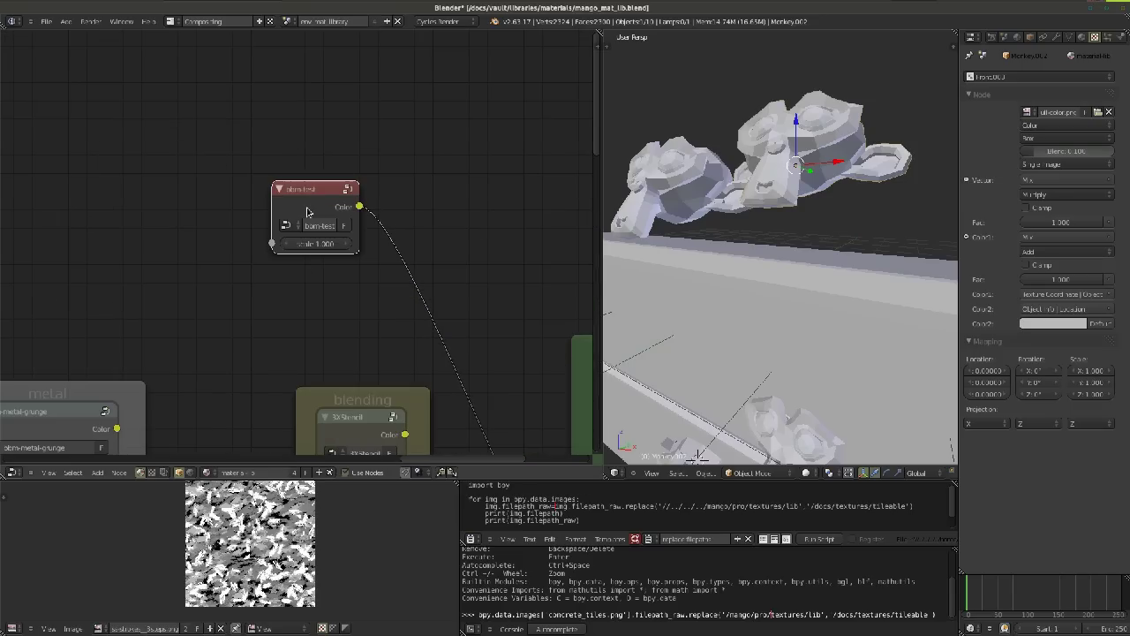
{"action": "scroll", "coordinate": [307, 212], "scroll_direction": "down", "scroll_amount": 2}
{"action": "scroll", "coordinate": [257, 273], "scroll_direction": "down", "scroll_amount": 4}
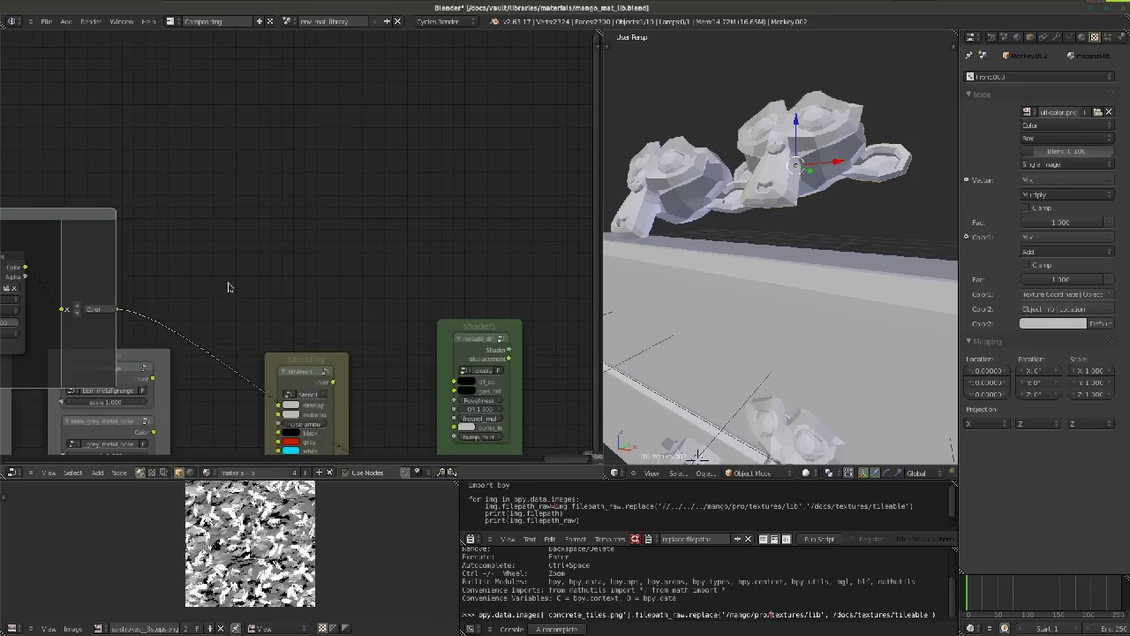
{"action": "scroll", "coordinate": [170, 300], "scroll_direction": "up", "scroll_amount": 2}
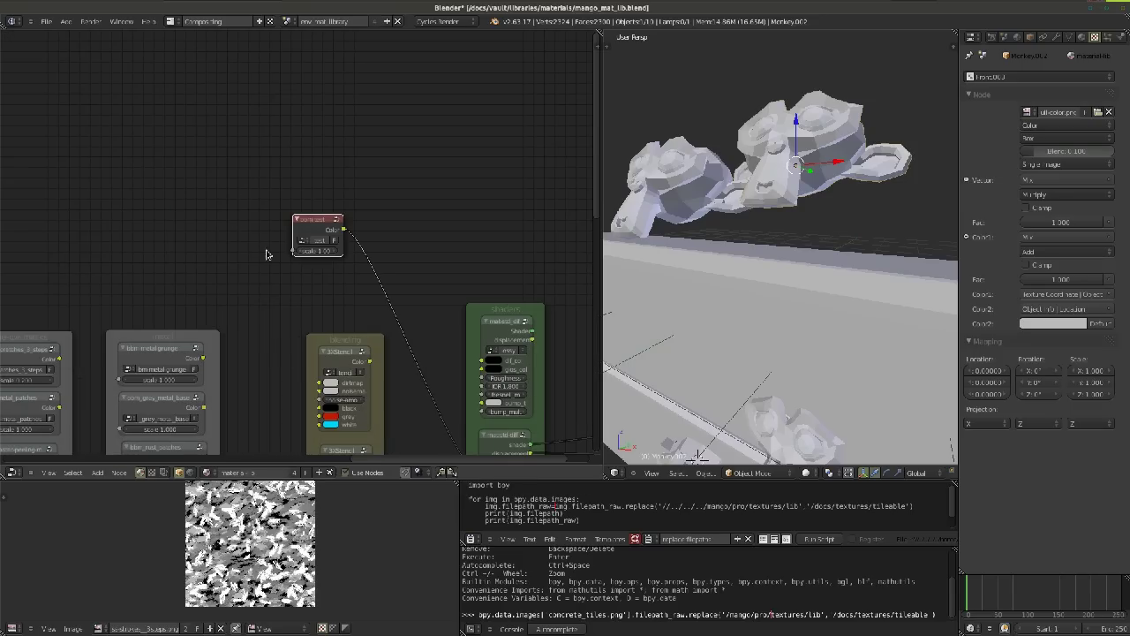
{"action": "left_click_drag", "start_coordinate": [299, 238], "coordinate": [336, 194]}
{"action": "key", "text": "Tab"}
{"action": "scroll", "coordinate": [449, 234], "scroll_direction": "up", "scroll_amount": 3}
{"action": "middle_click_drag", "start_coordinate": [286, 309], "coordinate": [383, 267]}
{"action": "scroll", "coordinate": [422, 254], "scroll_direction": "up", "scroll_amount": 1}
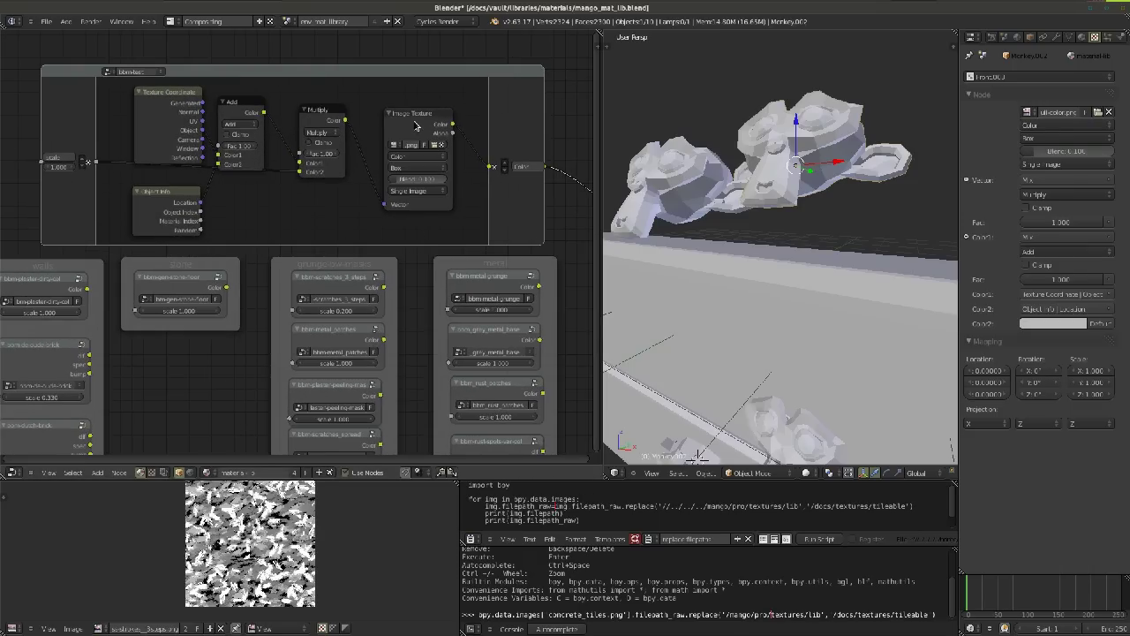
Select the Image Texture node inside the bbm-test group and examine its Box projection and Blend settings
{"action": "left_click", "coordinate": [417, 131]}
{"action": "scroll", "coordinate": [446, 190], "scroll_direction": "up", "scroll_amount": 1}
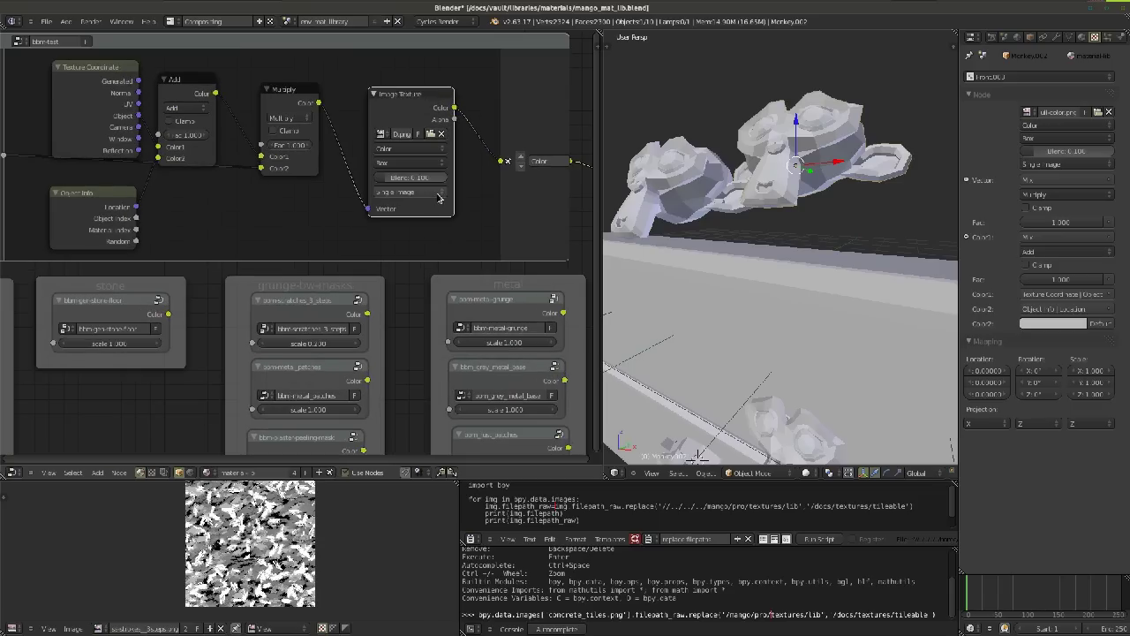
{"action": "scroll", "coordinate": [433, 193], "scroll_direction": "up", "scroll_amount": 1}
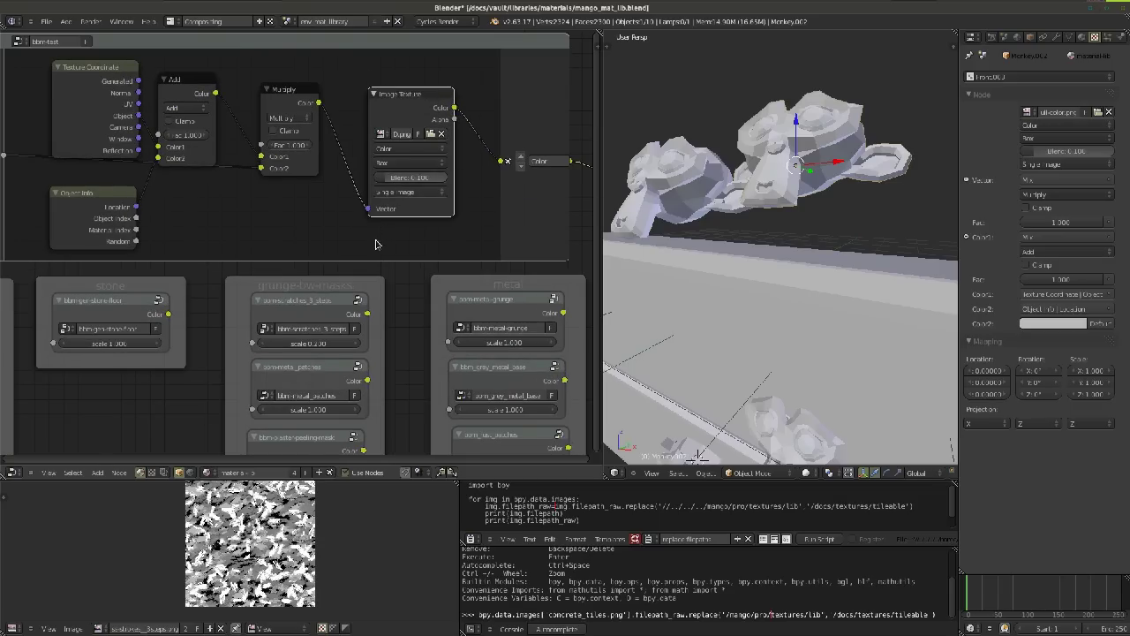
{"action": "middle_click_drag", "start_coordinate": [356, 246], "coordinate": [363, 263]}
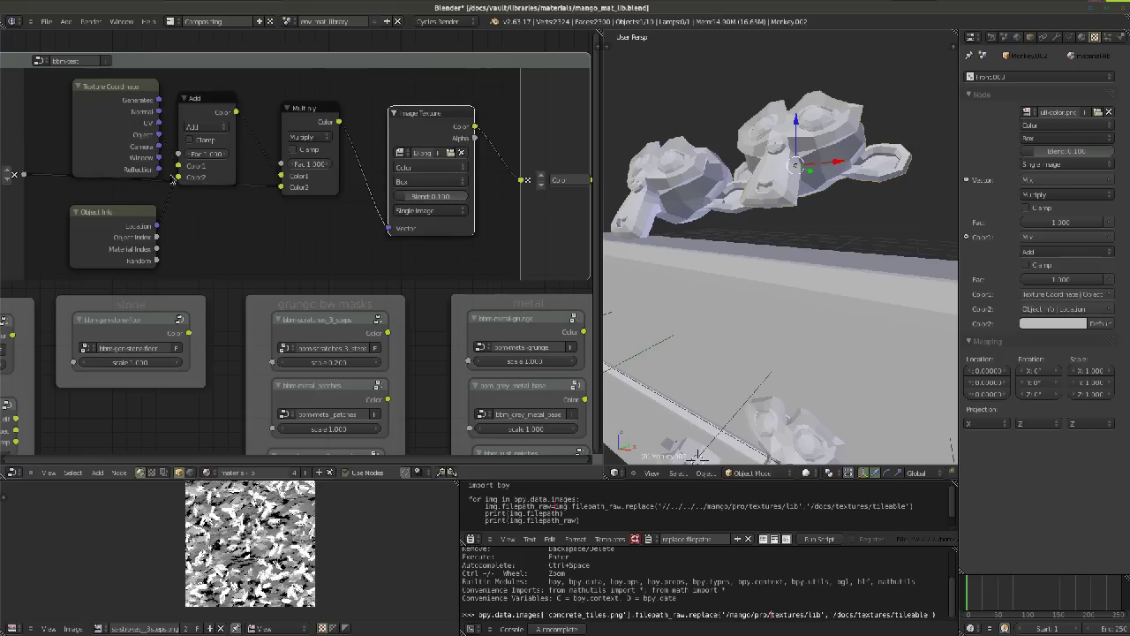
{"action": "scroll", "coordinate": [231, 273], "scroll_direction": "down", "scroll_amount": 3}
{"action": "scroll", "coordinate": [341, 243], "scroll_direction": "up", "scroll_amount": 5}
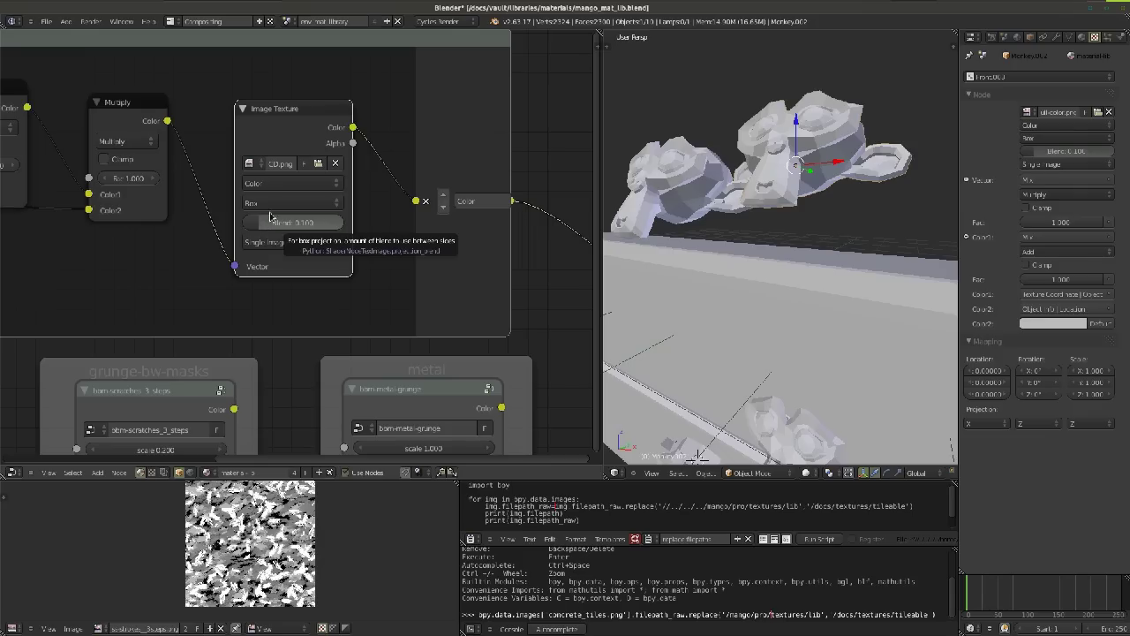
Check the monkey mesh in Edit Mode, return to Object Mode, and review the Multiply and Image Texture nodes
{"action": "key", "text": "Tab"}
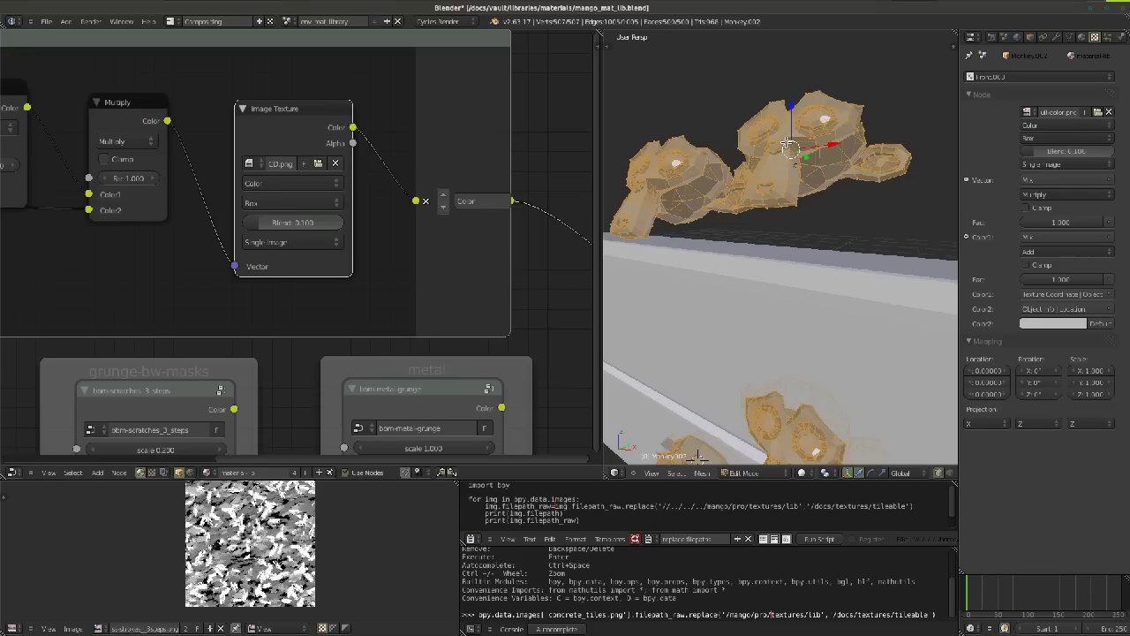
{"action": "key", "text": "Tab"}
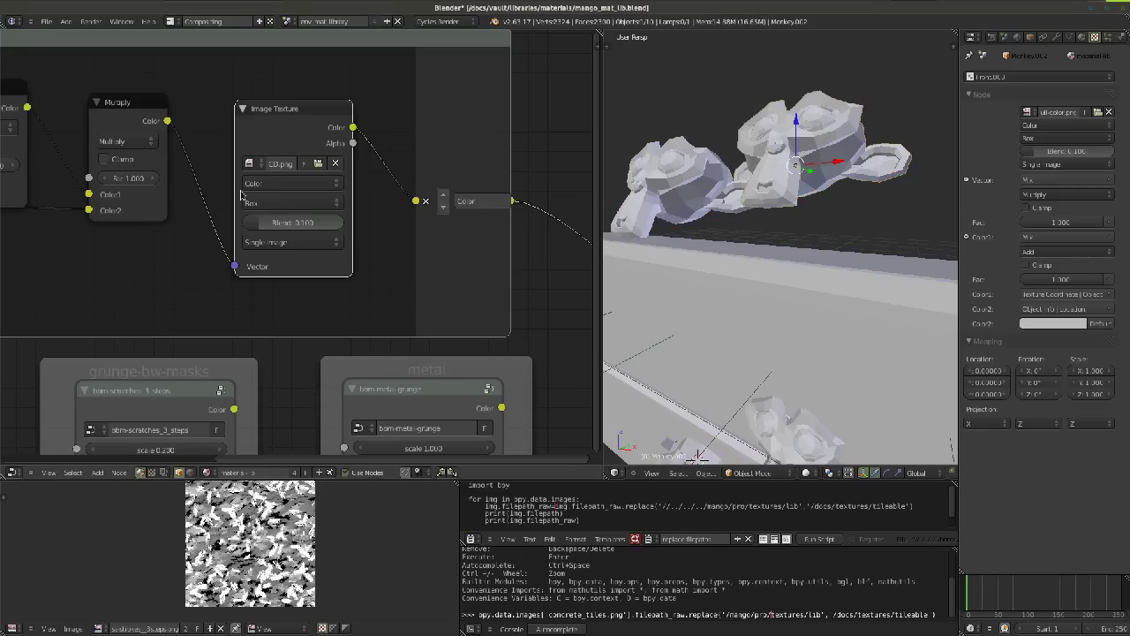
{"action": "scroll", "coordinate": [250, 198], "scroll_direction": "down", "scroll_amount": 2}
{"action": "scroll", "coordinate": [250, 198], "scroll_direction": "up", "scroll_amount": 2}
{"action": "middle_click_drag", "start_coordinate": [250, 198], "coordinate": [393, 217]}
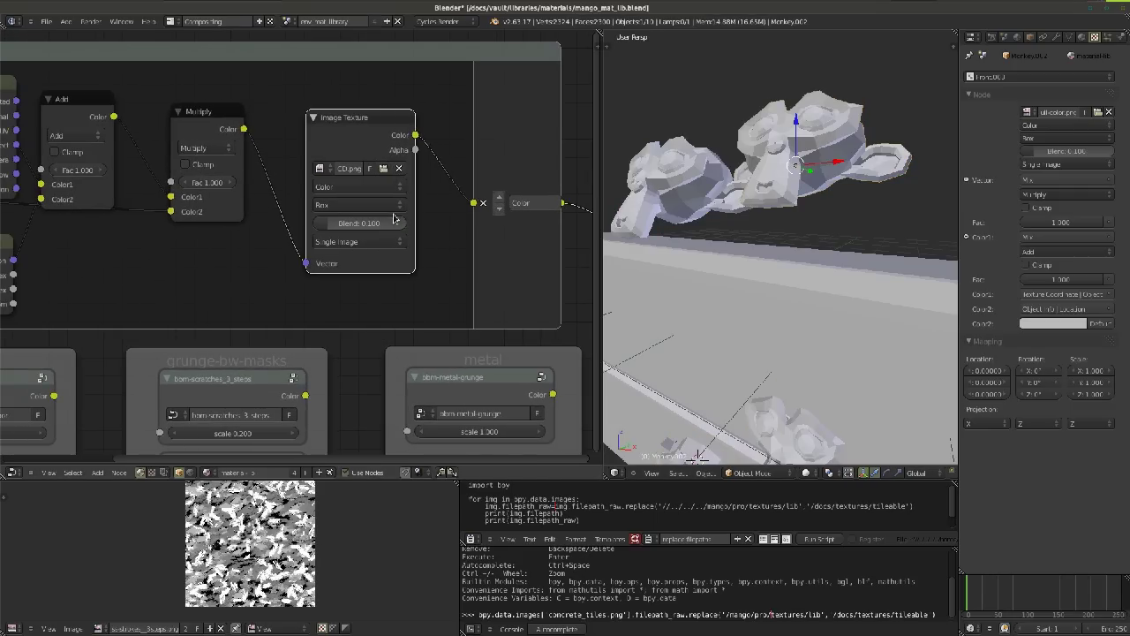
Examine the two upper monkey heads from several angles, selecting each one in turn to compare their sides
{"action": "middle_click_drag", "start_coordinate": [716, 192], "coordinate": [758, 183]}
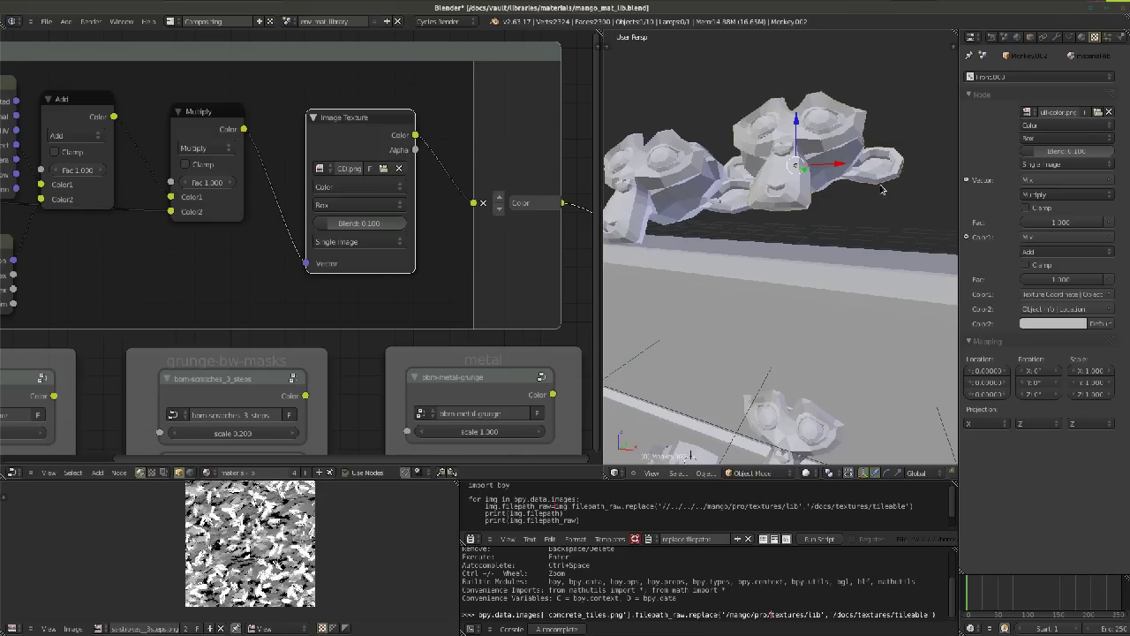
{"action": "middle_click_drag", "start_coordinate": [843, 168], "coordinate": [812, 155]}
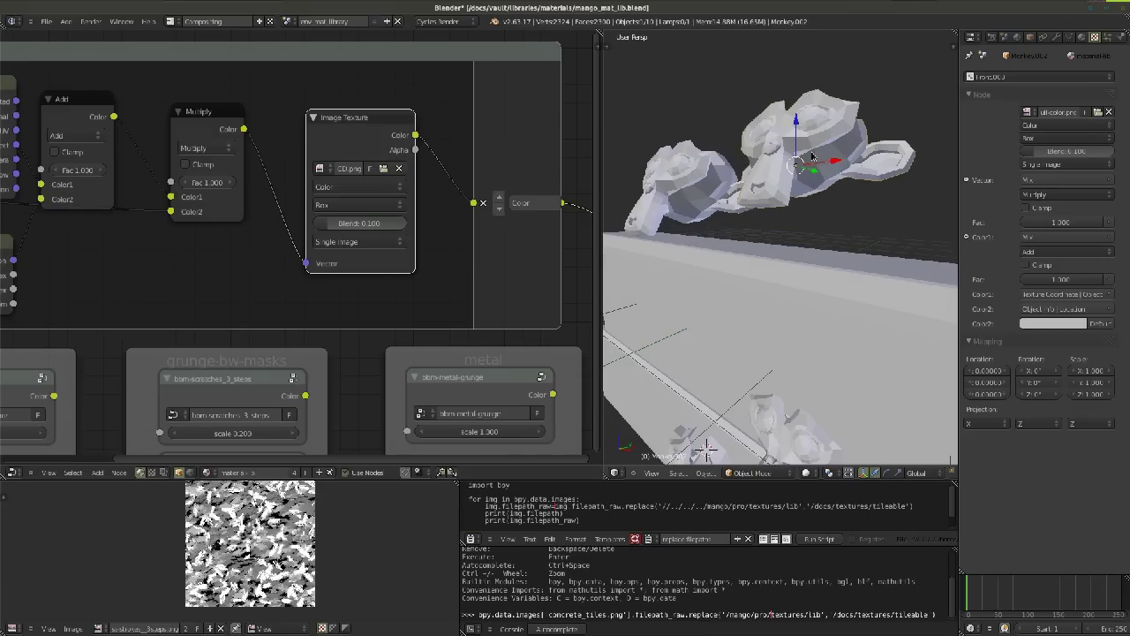
{"action": "right_click", "coordinate": [711, 178]}
{"action": "middle_click_drag", "start_coordinate": [734, 179], "coordinate": [754, 178]}
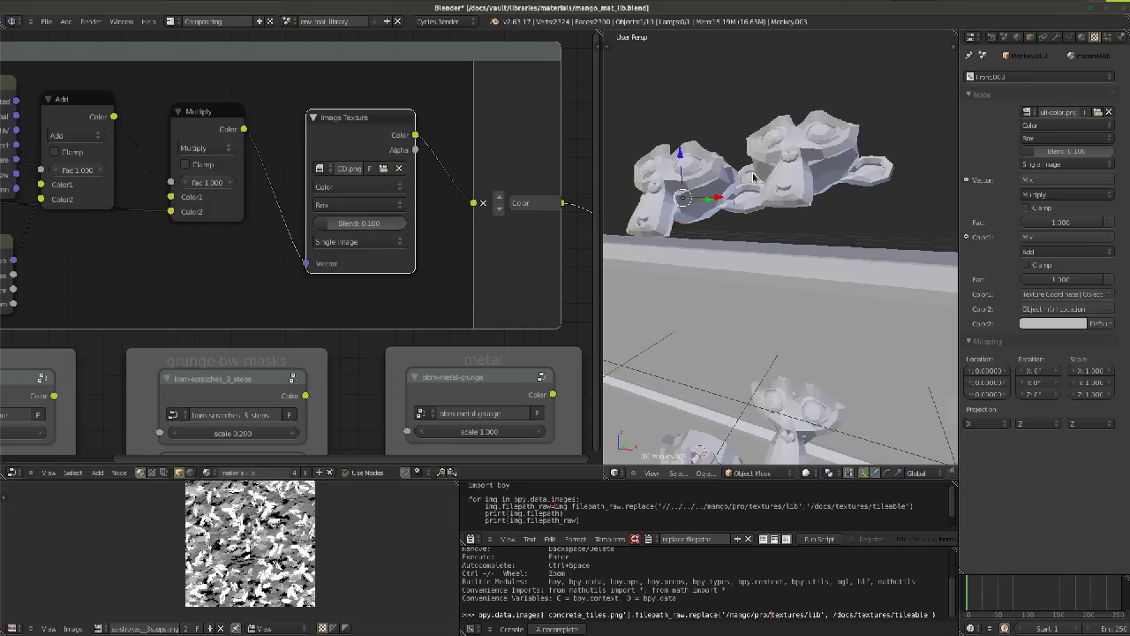
{"action": "right_click", "coordinate": [809, 150]}
{"action": "middle_click_drag", "start_coordinate": [700, 184], "coordinate": [736, 191]}
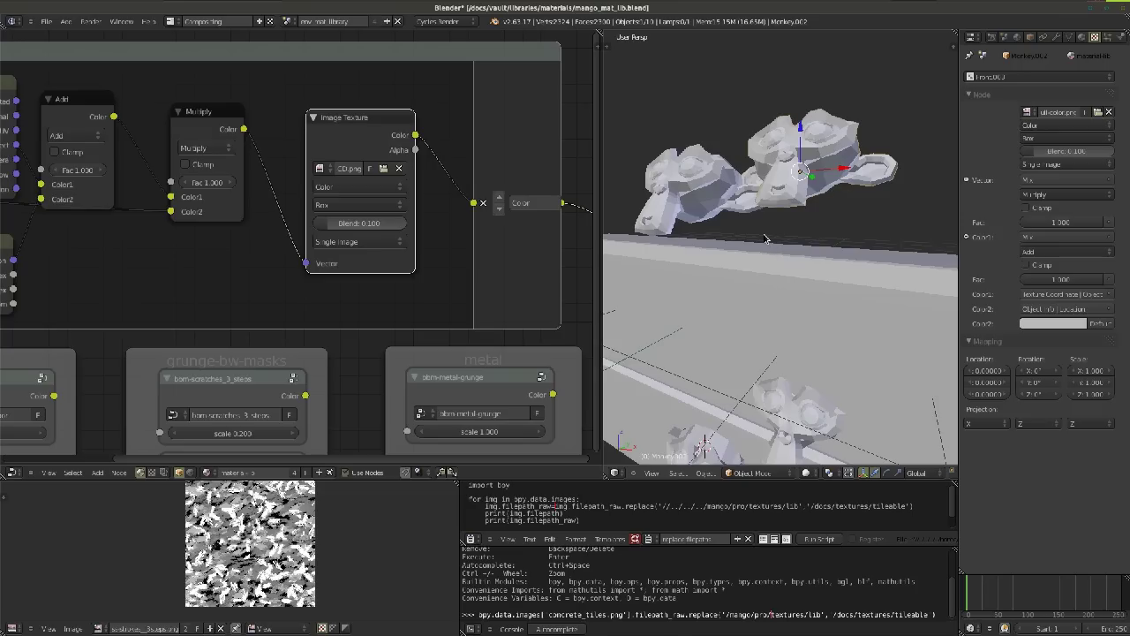
{"action": "right_click", "coordinate": [664, 176]}
{"action": "right_click", "coordinate": [798, 174]}
{"action": "middle_click_drag", "start_coordinate": [798, 174], "coordinate": [792, 175]}
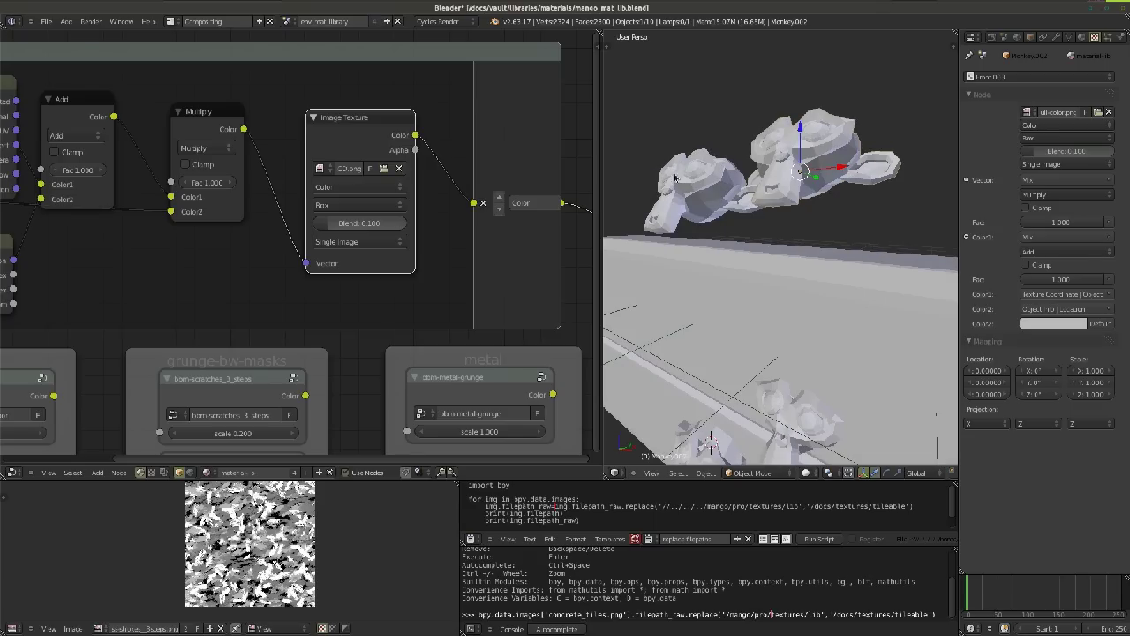
{"action": "middle_click_drag", "start_coordinate": [754, 170], "coordinate": [744, 177]}
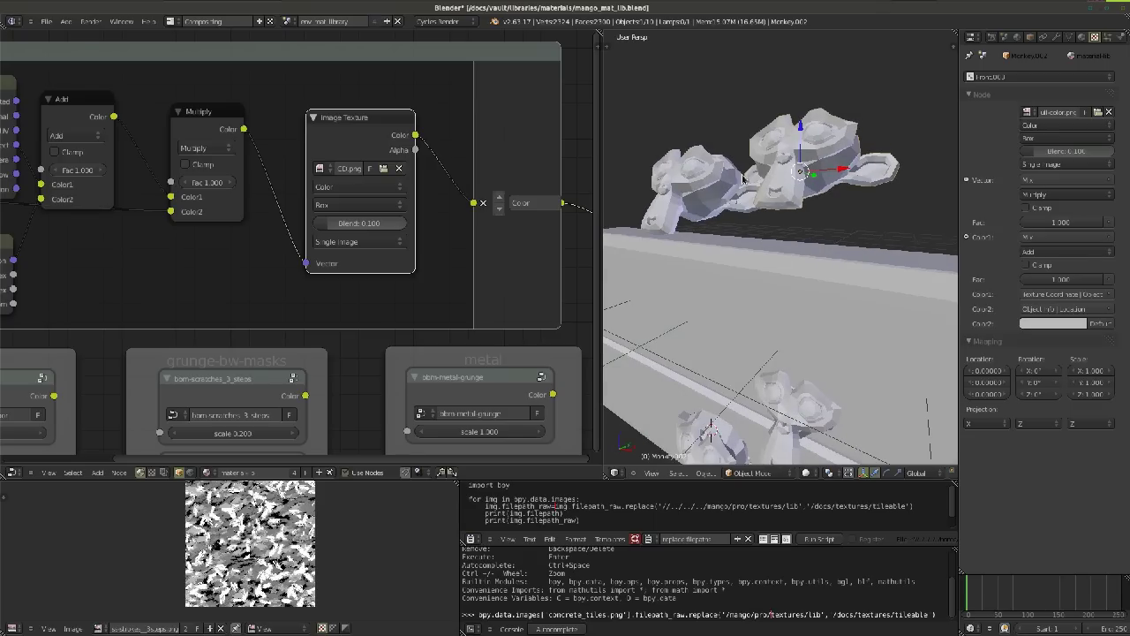
{"action": "middle_click_drag", "start_coordinate": [743, 176], "coordinate": [788, 187]}
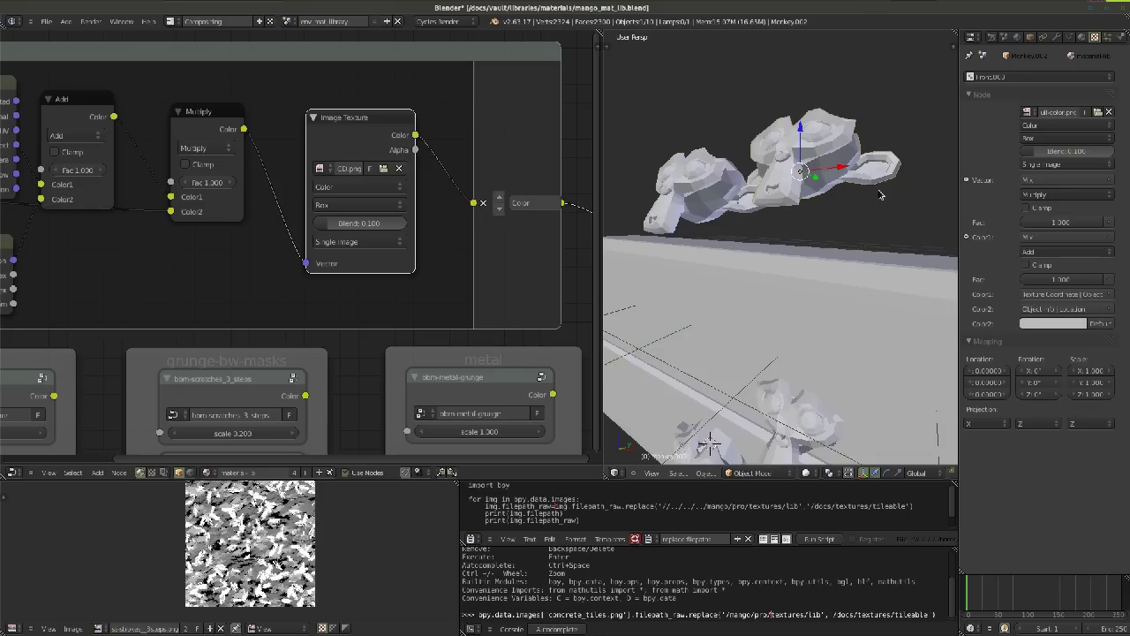
{"action": "middle_click_drag", "start_coordinate": [842, 181], "coordinate": [821, 170]}
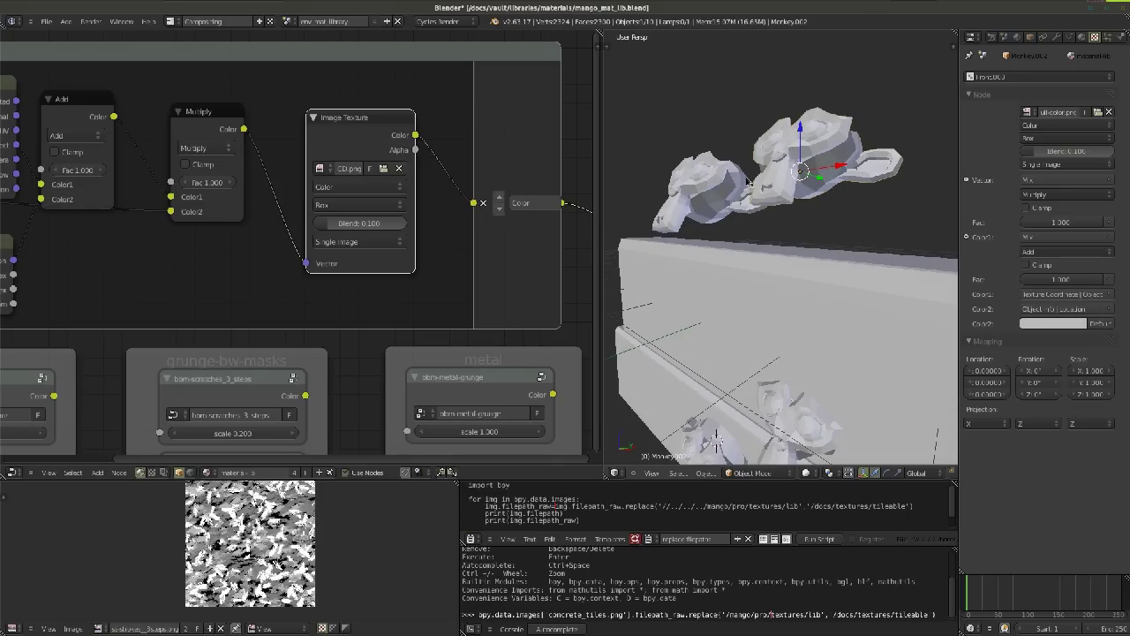
Set the projection of the Image Texture node inside the bbm-test group to Flat
{"action": "scroll", "coordinate": [470, 240], "scroll_direction": "down", "scroll_amount": 2}
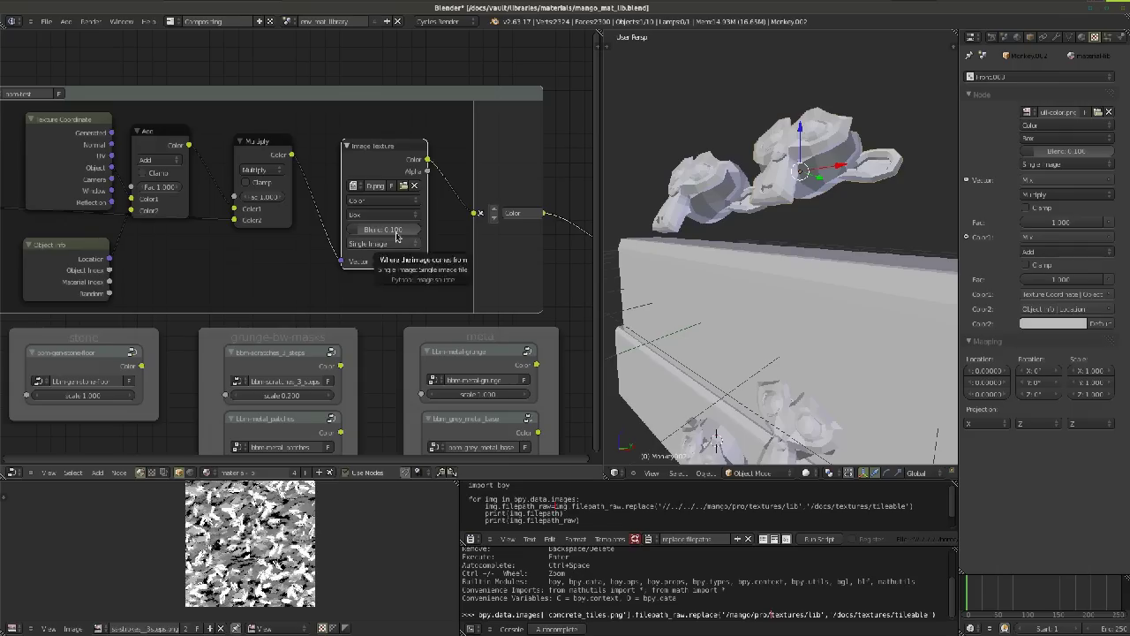
{"action": "scroll", "coordinate": [380, 216], "scroll_direction": "down", "scroll_amount": 1}
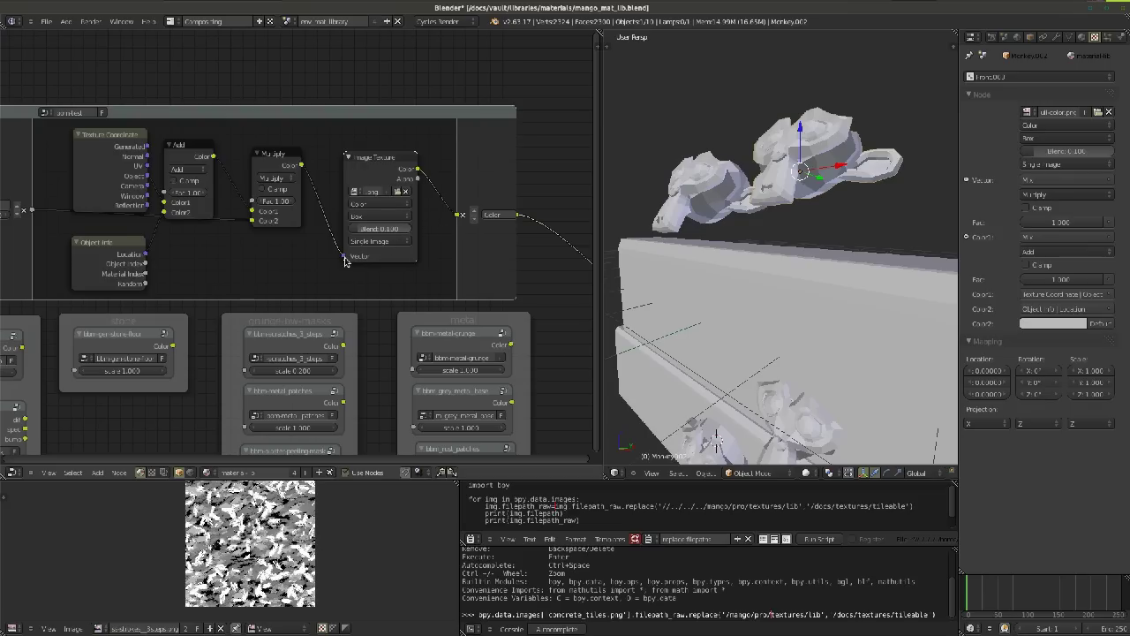
{"action": "middle_click_drag", "start_coordinate": [344, 260], "coordinate": [367, 266]}
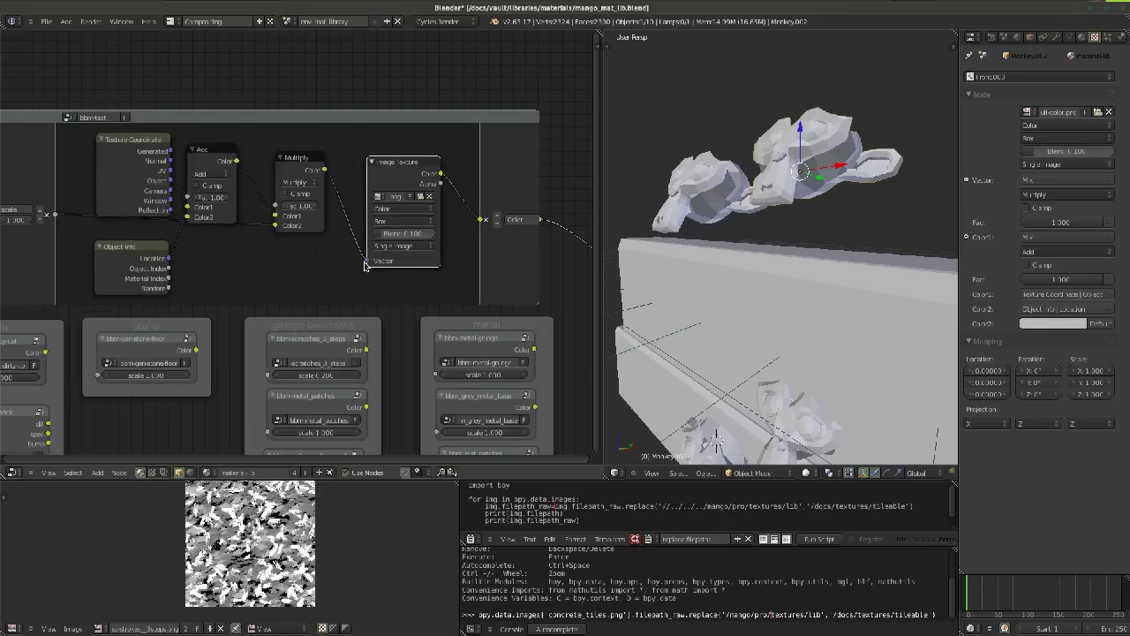
{"action": "middle_click_drag", "start_coordinate": [310, 303], "coordinate": [388, 287]}
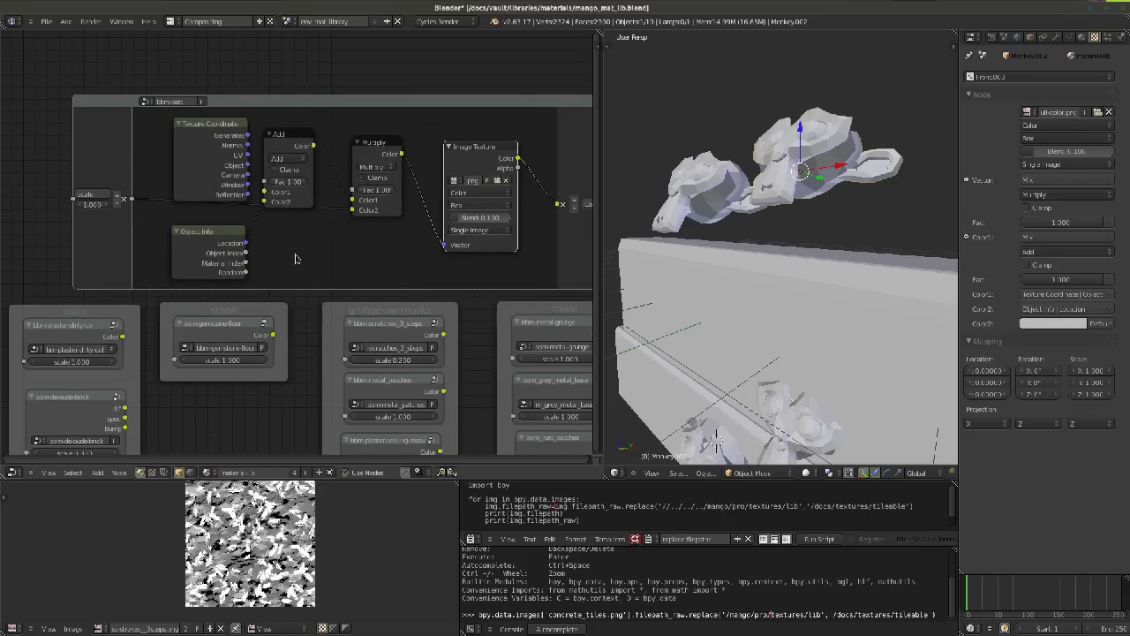
{"action": "middle_click_drag", "start_coordinate": [373, 253], "coordinate": [247, 255]}
{"action": "left_click", "coordinate": [325, 210]}
{"action": "left_click", "coordinate": [323, 201]}
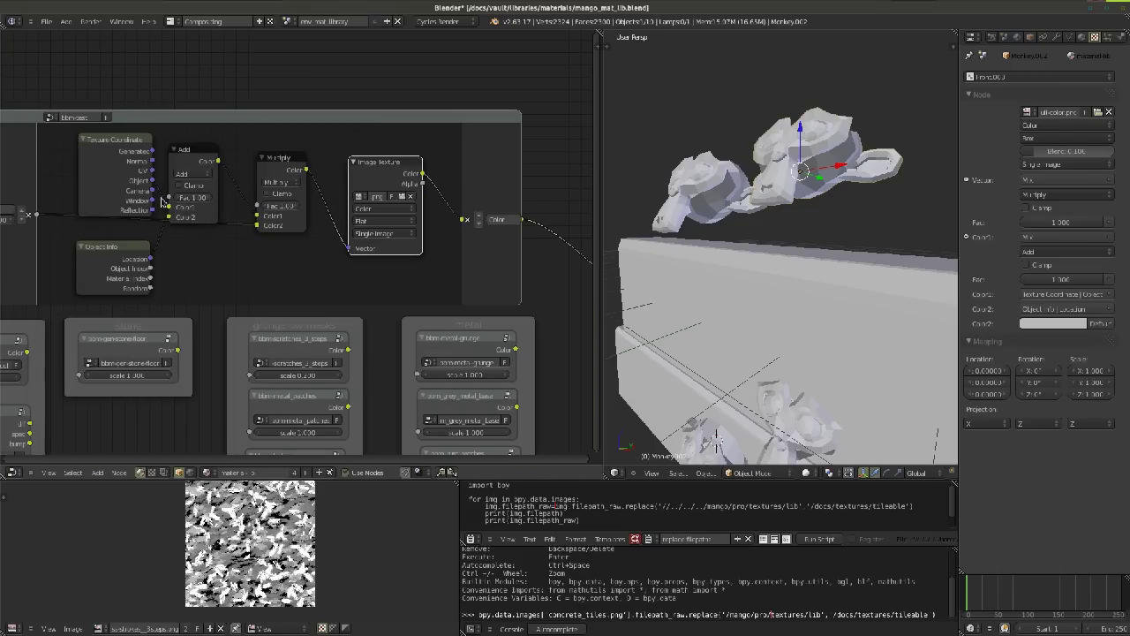
Wire the Texture Coordinate's Object output directly into the Image Texture's Vector input, and set the 3D viewport shading to Rendered
{"action": "left_click_drag", "start_coordinate": [168, 207], "coordinate": [174, 231]}
{"action": "middle_click_drag", "start_coordinate": [327, 247], "coordinate": [239, 192]}
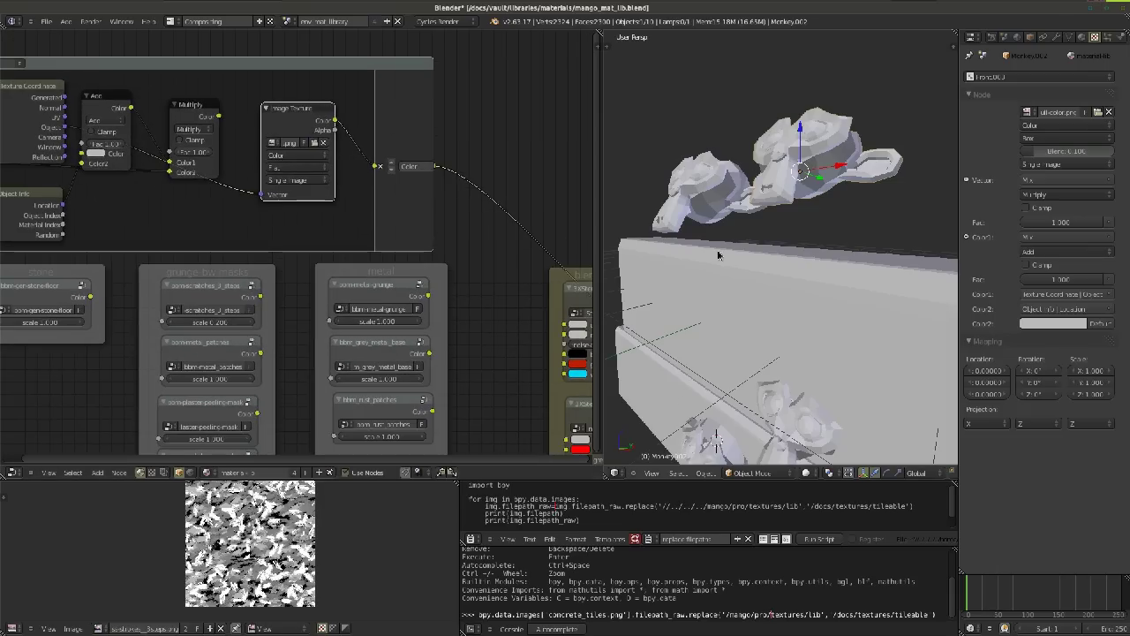
{"action": "left_click", "coordinate": [805, 472]}
{"action": "left_click", "coordinate": [822, 399]}
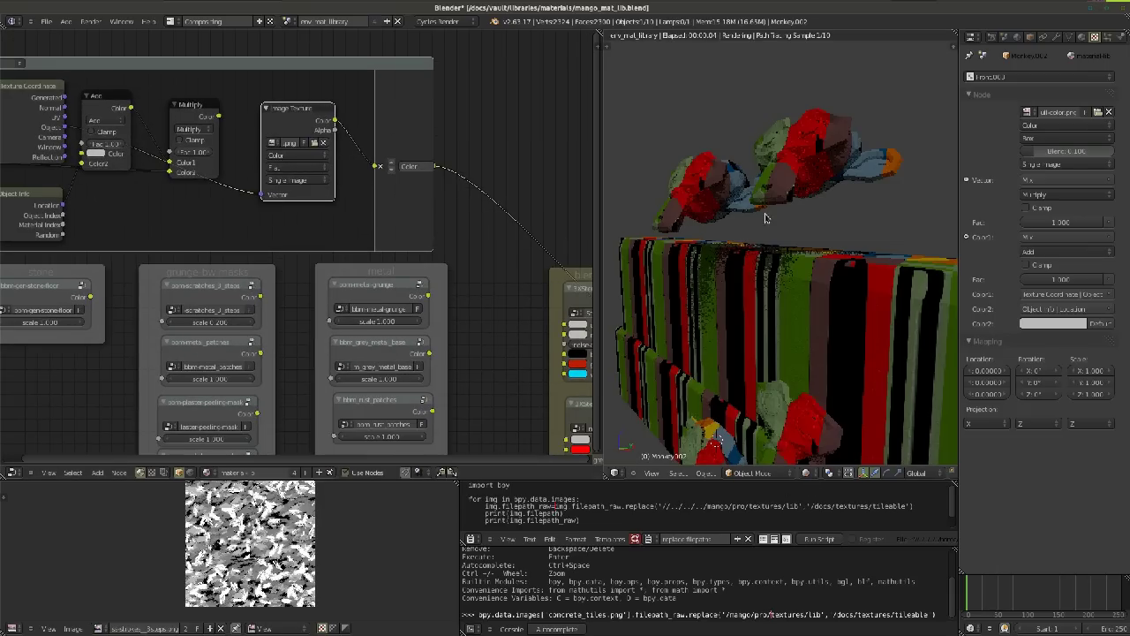
Examine how the flat-projected texture falls on the cubes and monkey heads from several angles, and select the upper cube
{"action": "middle_click_drag", "start_coordinate": [822, 398], "coordinate": [697, 283]}
{"action": "middle_click_drag", "start_coordinate": [251, 181], "coordinate": [293, 191]}
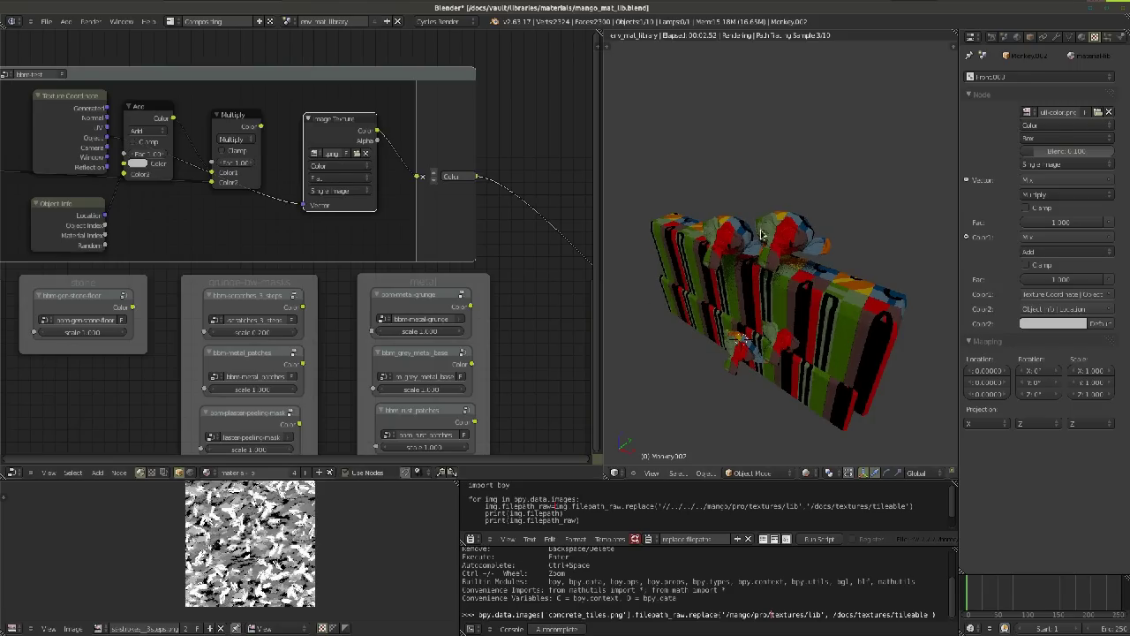
{"action": "scroll", "coordinate": [870, 192], "scroll_direction": "up", "scroll_amount": 4}
{"action": "middle_click_drag", "start_coordinate": [735, 191], "coordinate": [762, 239]}
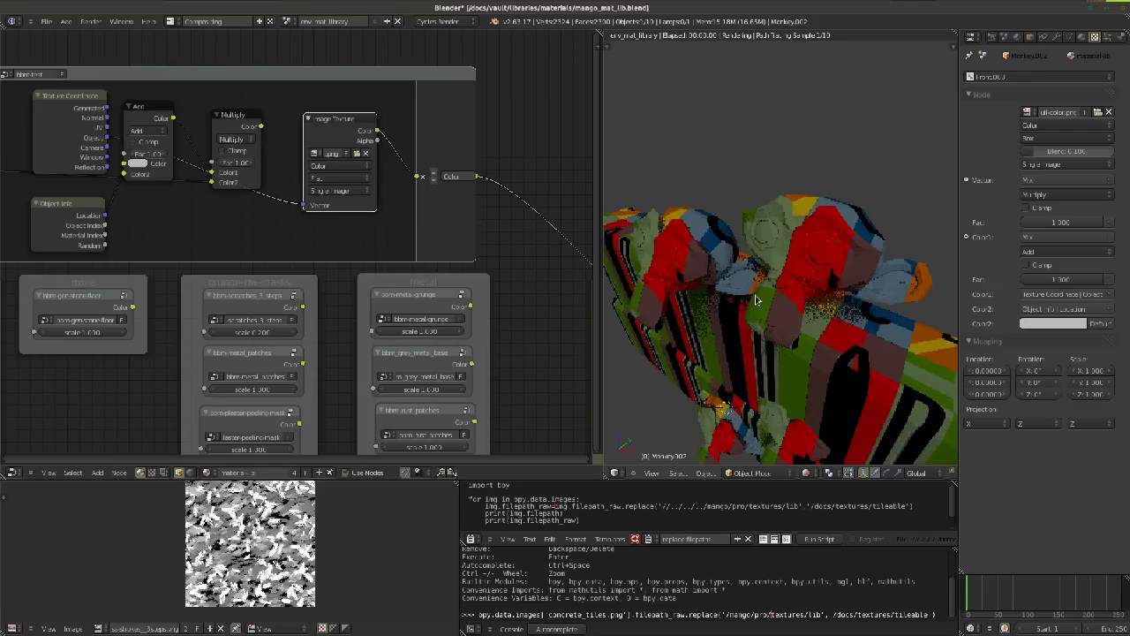
{"action": "middle_click_drag", "start_coordinate": [758, 297], "coordinate": [775, 281]}
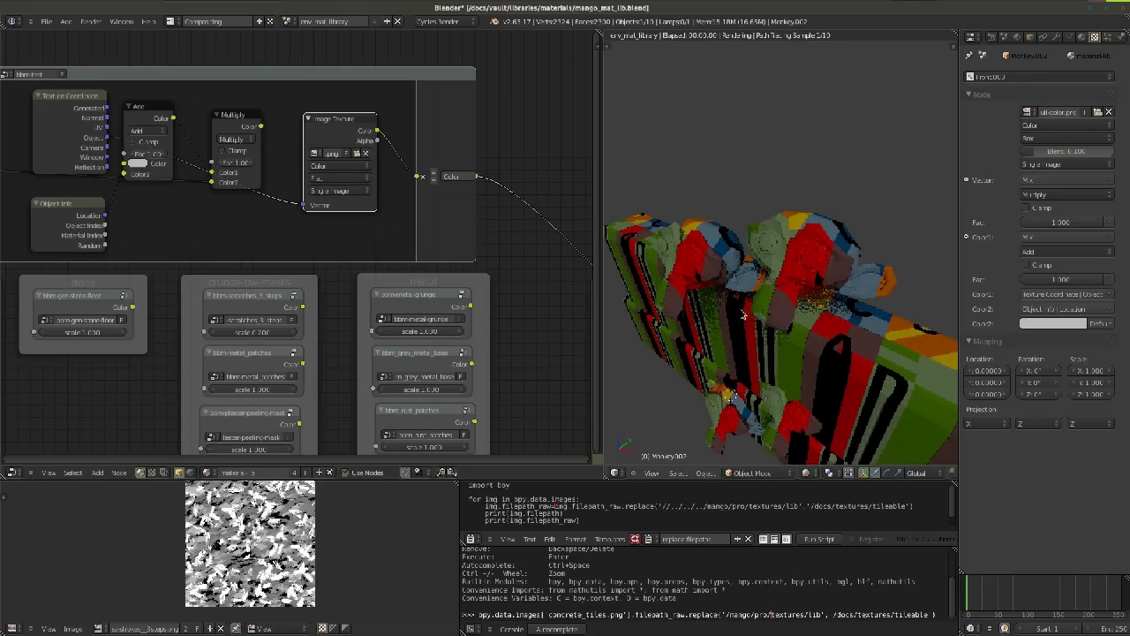
{"action": "scroll", "coordinate": [146, 188], "scroll_direction": "up", "scroll_amount": 2}
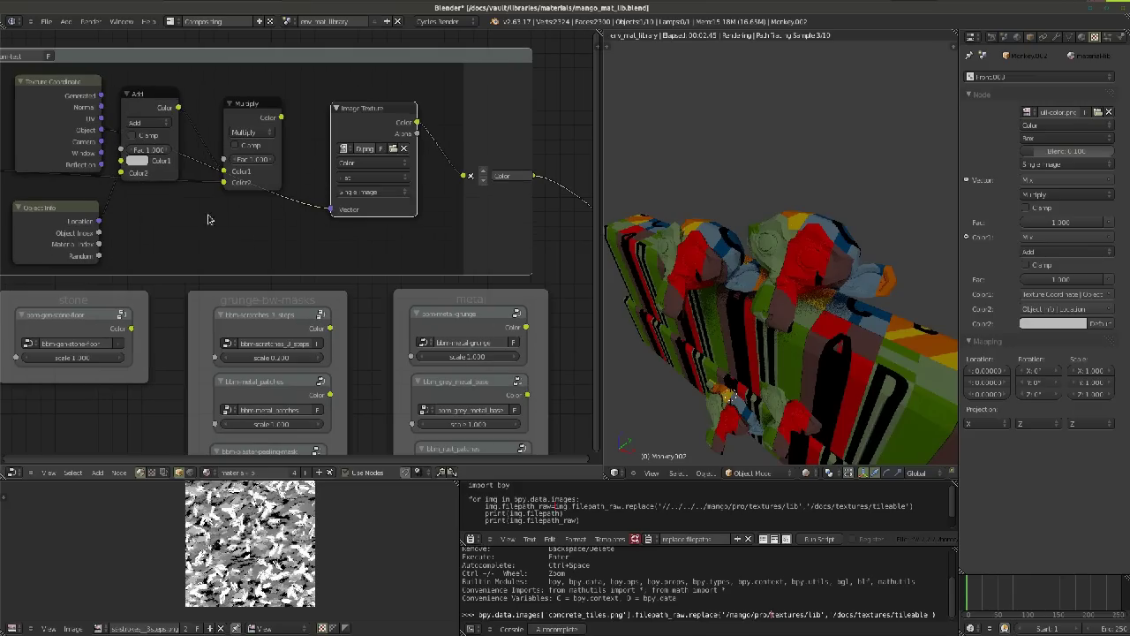
{"action": "middle_click_drag", "start_coordinate": [740, 343], "coordinate": [768, 354]}
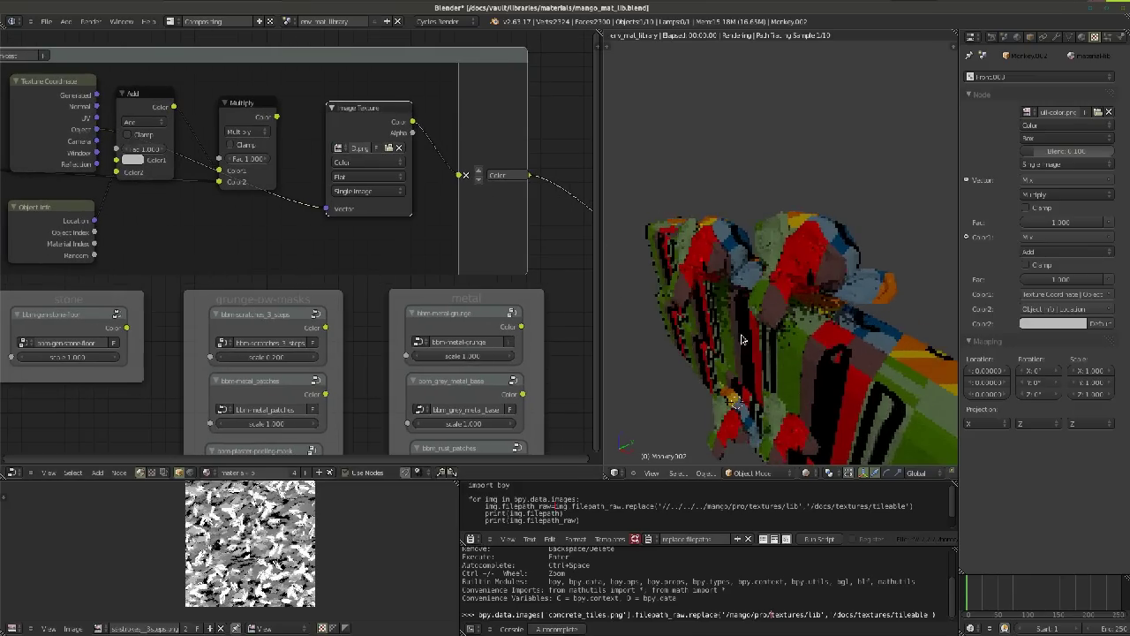
{"action": "right_click", "coordinate": [795, 371]}
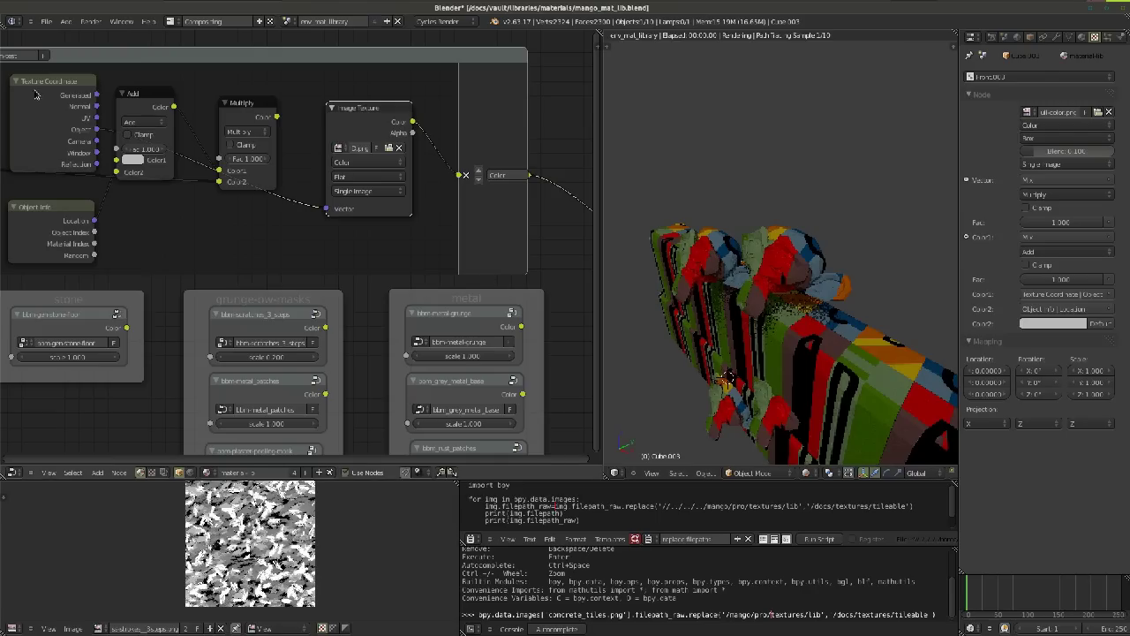
Connect the Texture Coordinate node's Generated output to the Image Texture's Vector input
{"action": "left_click_drag", "start_coordinate": [40, 110], "coordinate": [27, 116]}
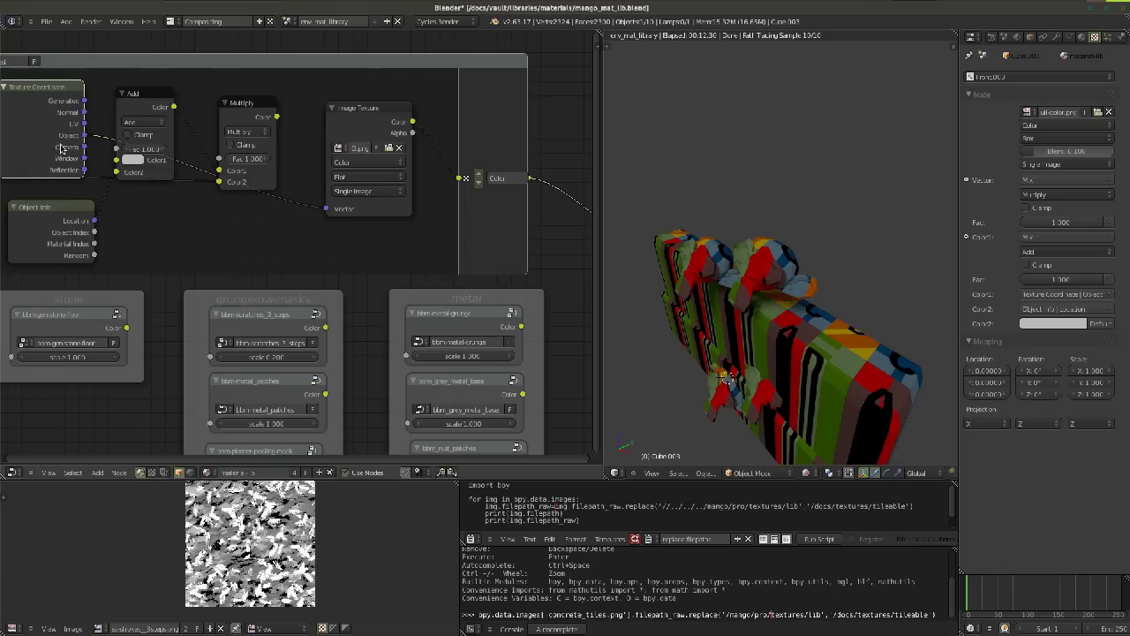
{"action": "middle_click_drag", "start_coordinate": [722, 339], "coordinate": [777, 328]}
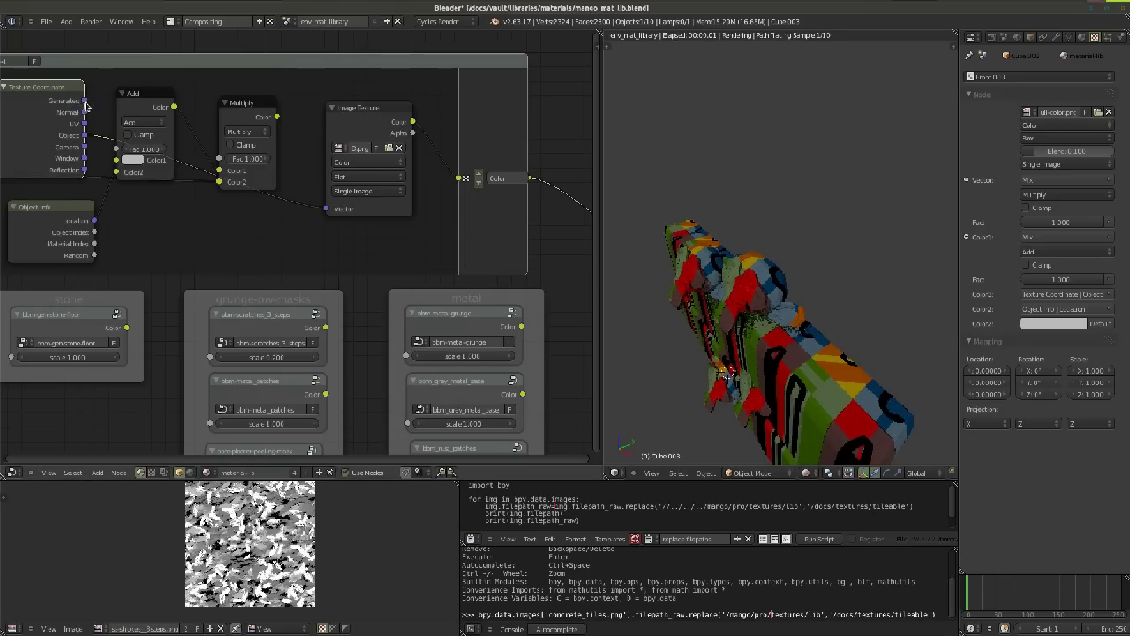
{"action": "left_click_drag", "start_coordinate": [84, 100], "coordinate": [326, 208]}
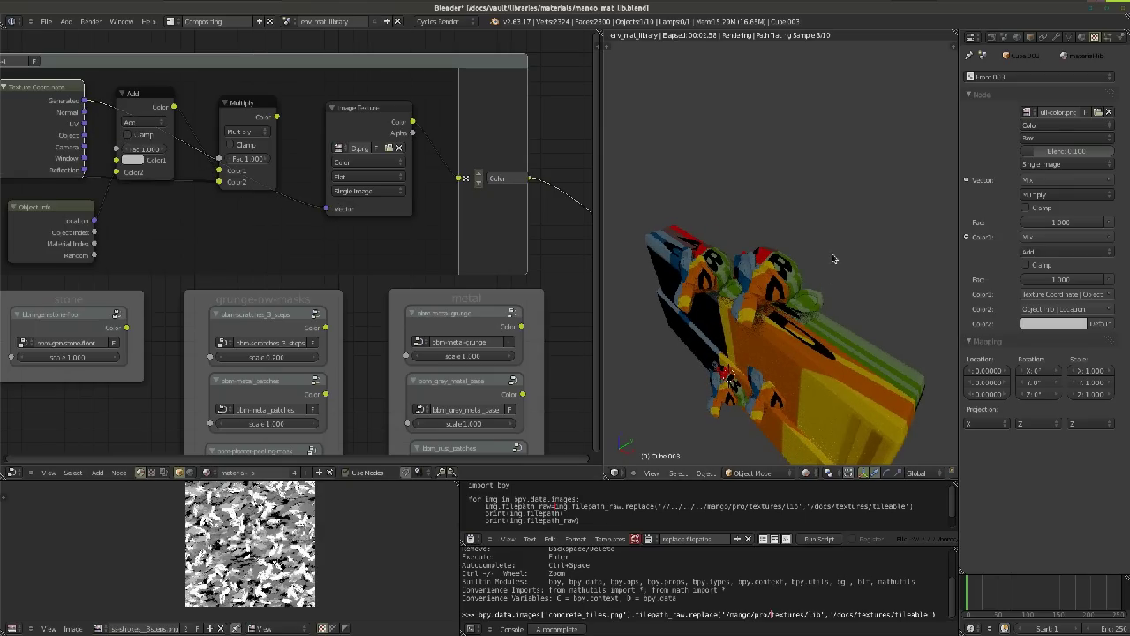
Show the upper cube's transform properties and inspect its dimensions against the Generated mapping
{"action": "key", "text": "n"}
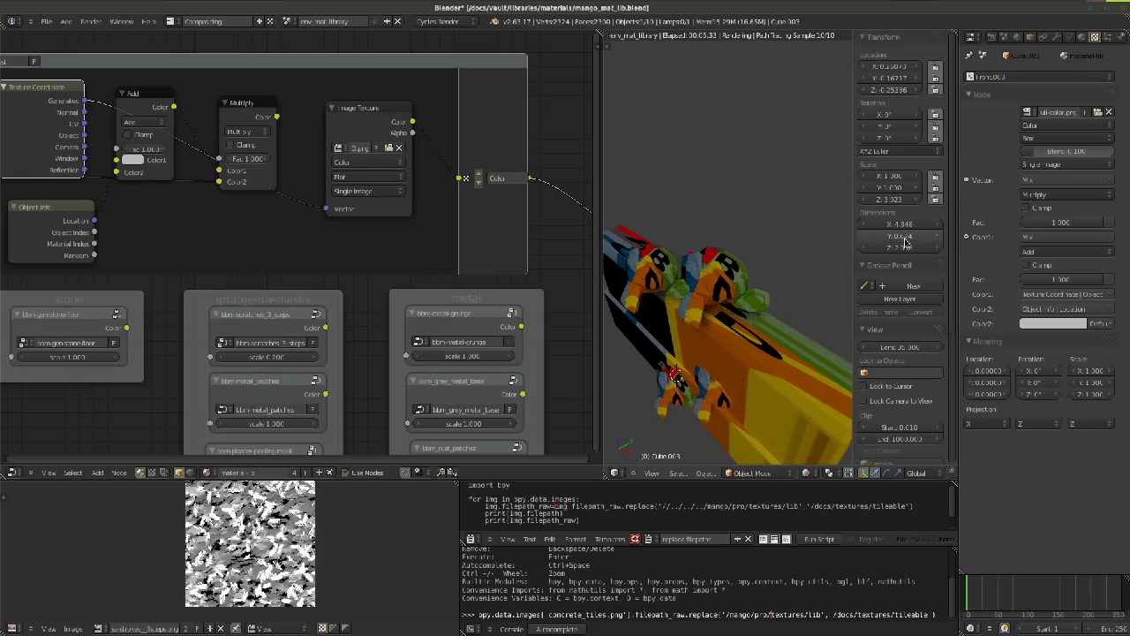
{"action": "key", "text": "KP_4"}
{"action": "key", "text": "KP_4"}
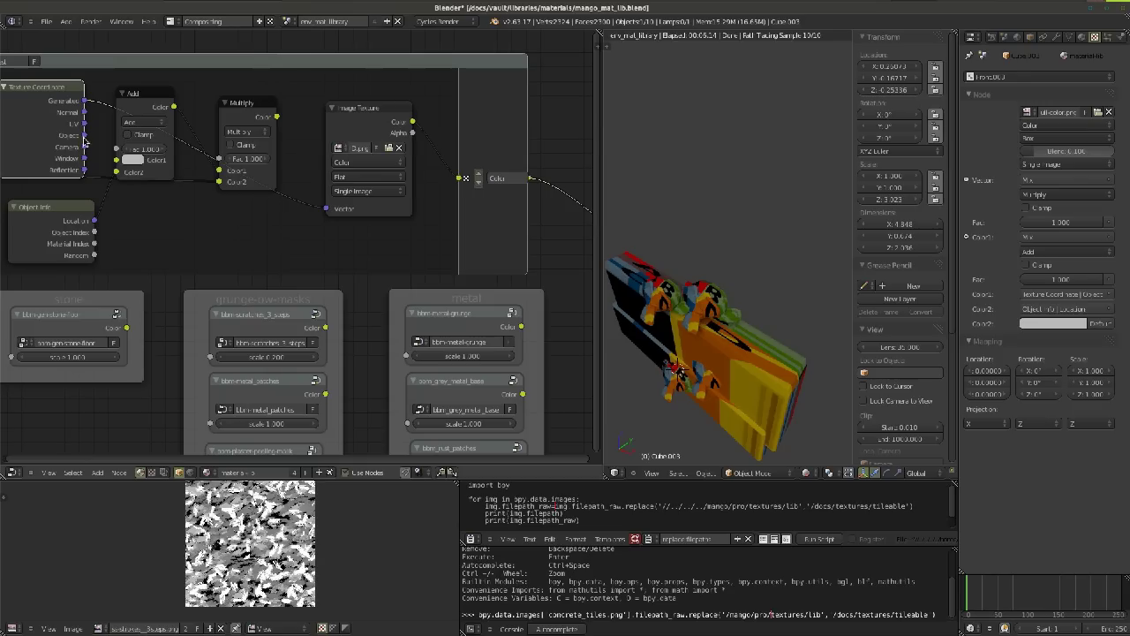
Reconnect the Texture Coordinate node's Object output to the Image Texture's Vector input and check the rendered mapping
{"action": "left_click_drag", "start_coordinate": [84, 135], "coordinate": [218, 170]}
{"action": "middle_click_drag", "start_coordinate": [797, 354], "coordinate": [790, 347]}
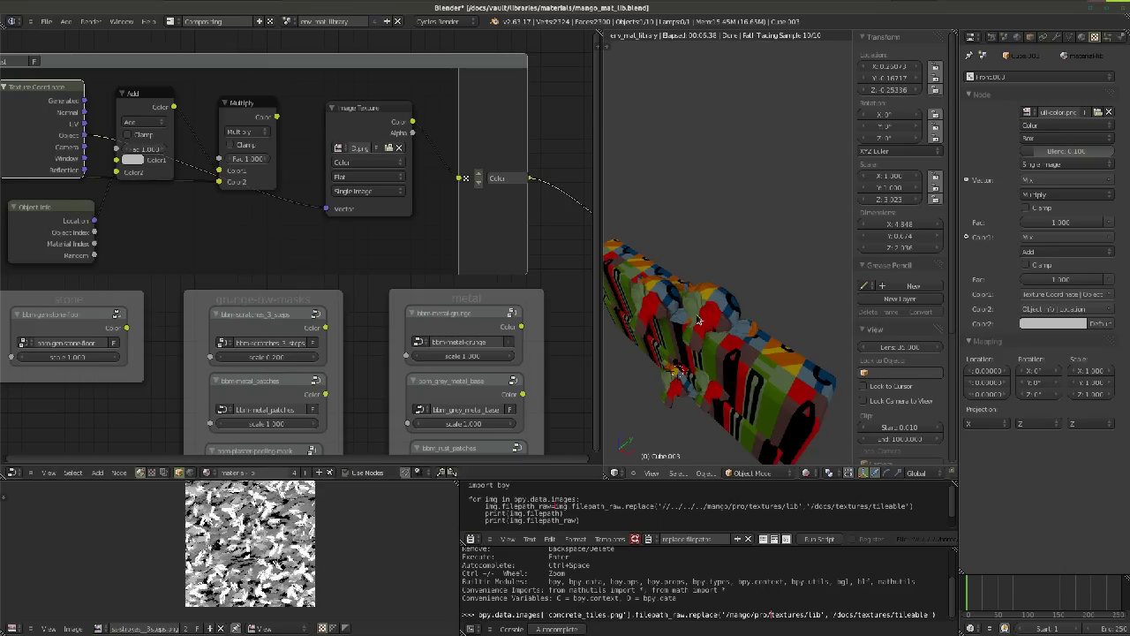
{"action": "middle_click_drag", "start_coordinate": [715, 319], "coordinate": [687, 312]}
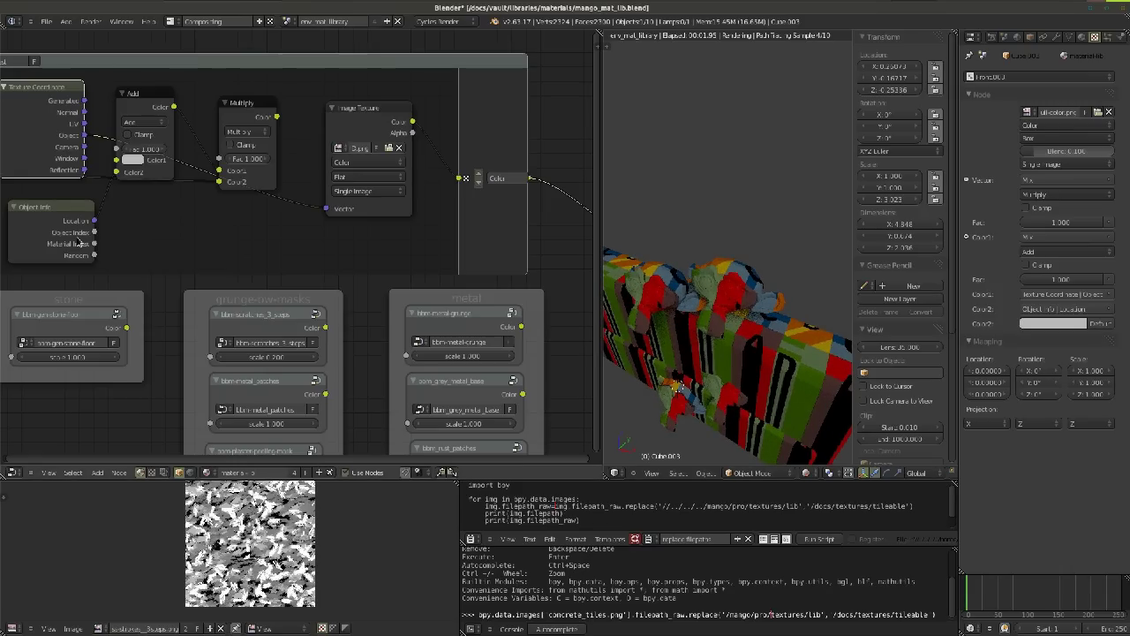
Try scaling the upper cube along the global Y axis to test the Object-mapped texture, and cancel the transform
{"action": "middle_click_drag", "start_coordinate": [732, 313], "coordinate": [799, 313]}
{"action": "right_click", "coordinate": [741, 335]}
{"action": "right_click", "coordinate": [784, 348]}
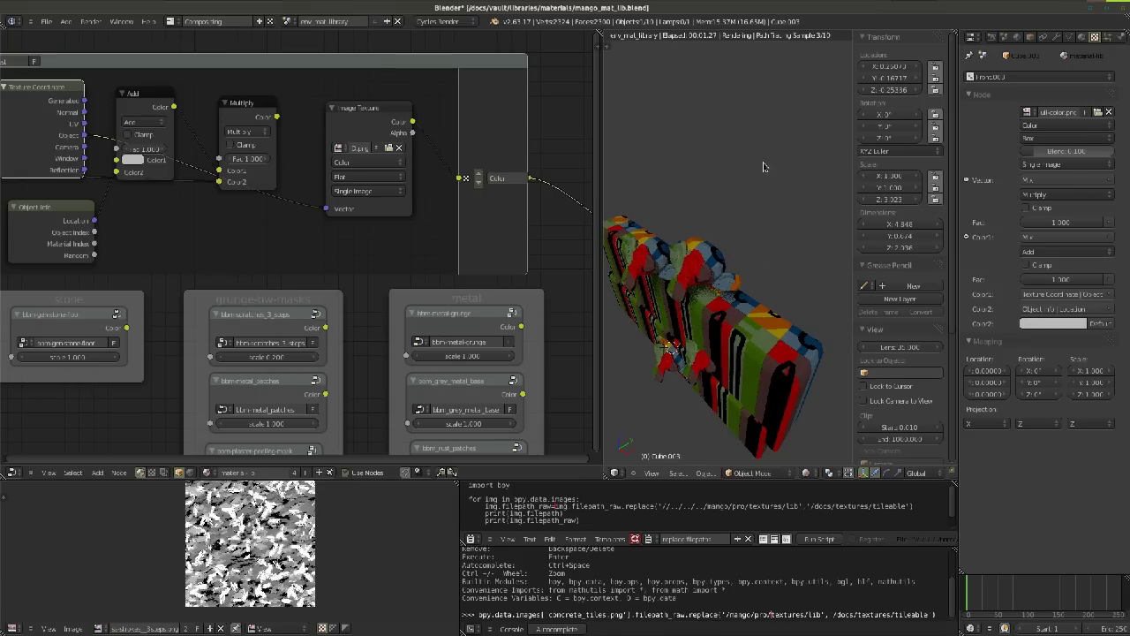
{"action": "key", "text": "s"}
{"action": "key", "text": "x"}
{"action": "key", "text": "y"}
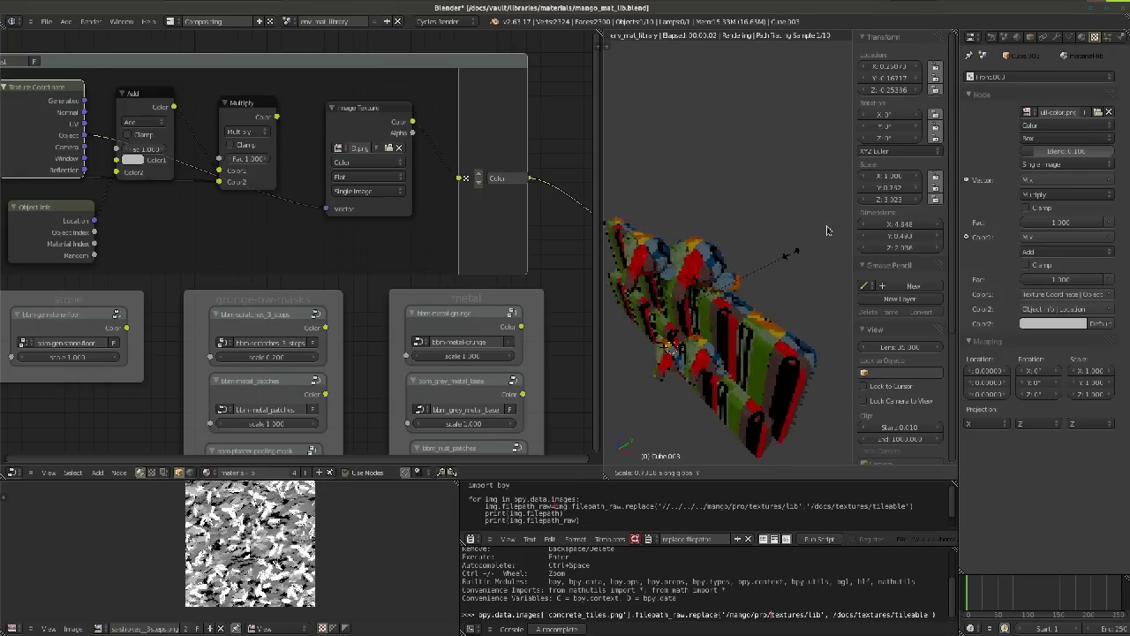
{"action": "right_click", "coordinate": [767, 326]}
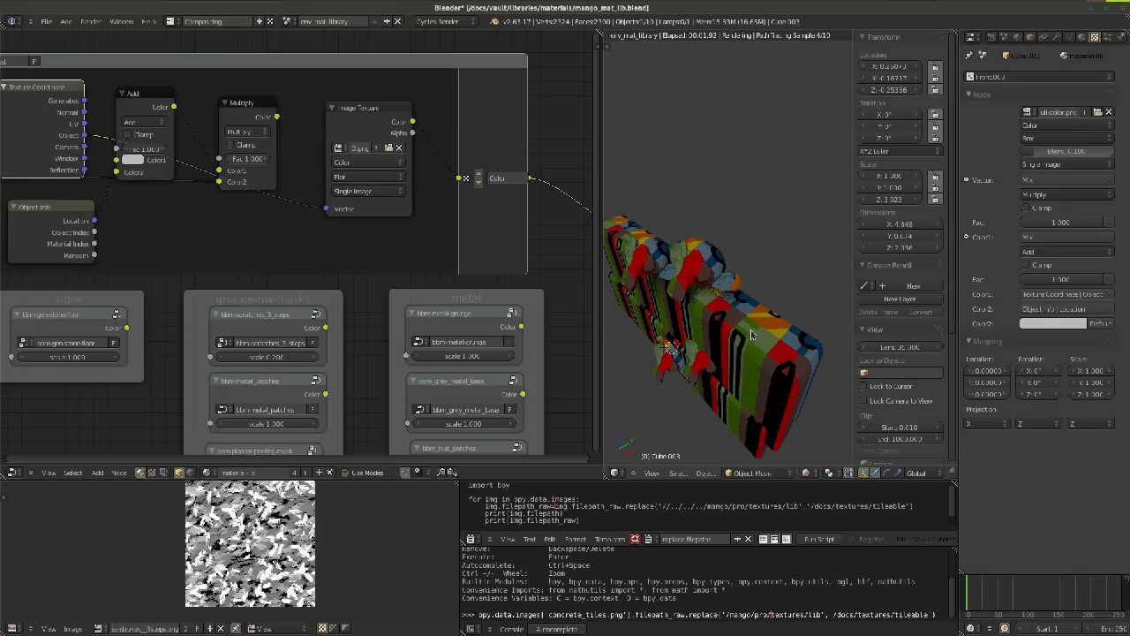
Inspect the texture on the cubes' sides and select the lower cube to check its transform values
{"action": "middle_click_drag", "start_coordinate": [752, 334], "coordinate": [753, 324]}
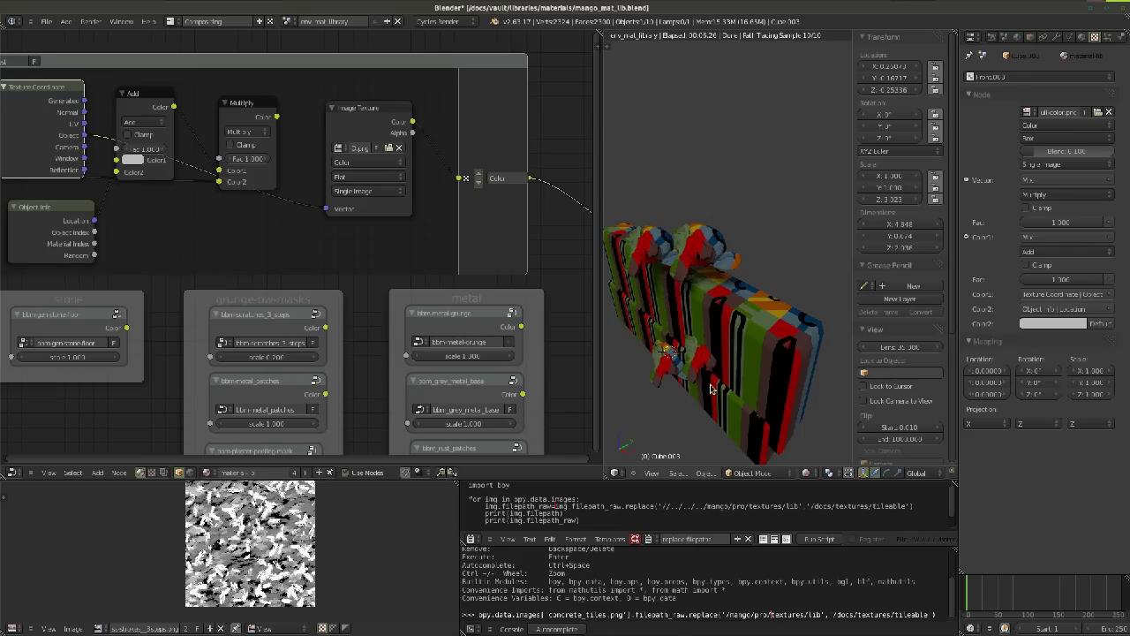
{"action": "middle_click_drag", "start_coordinate": [704, 359], "coordinate": [716, 328]}
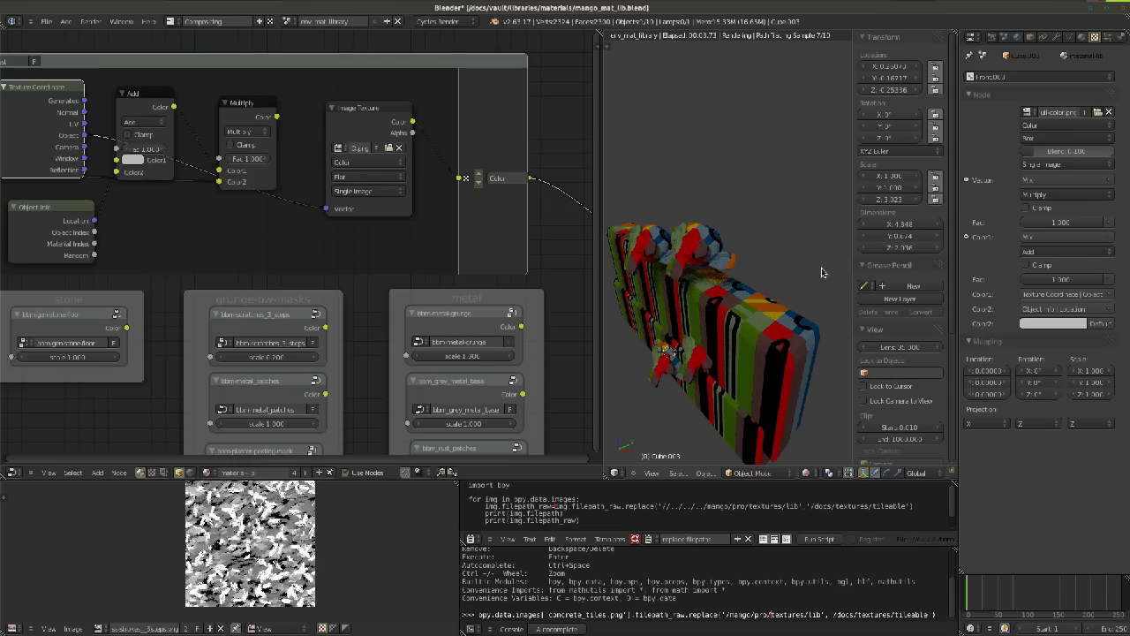
{"action": "right_click", "coordinate": [731, 430]}
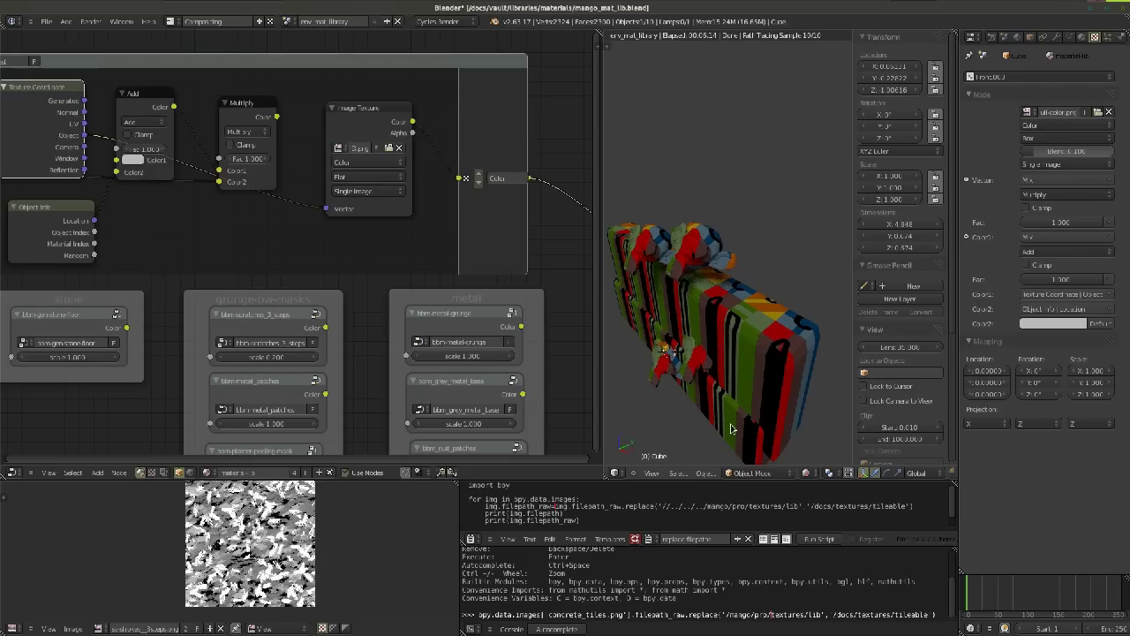
Try scaling the upper monkey along the global Y axis to test the Object-mapped texture, and cancel the transform
{"action": "right_click", "coordinate": [691, 265]}
{"action": "key", "text": "s"}
{"action": "key", "text": "x"}
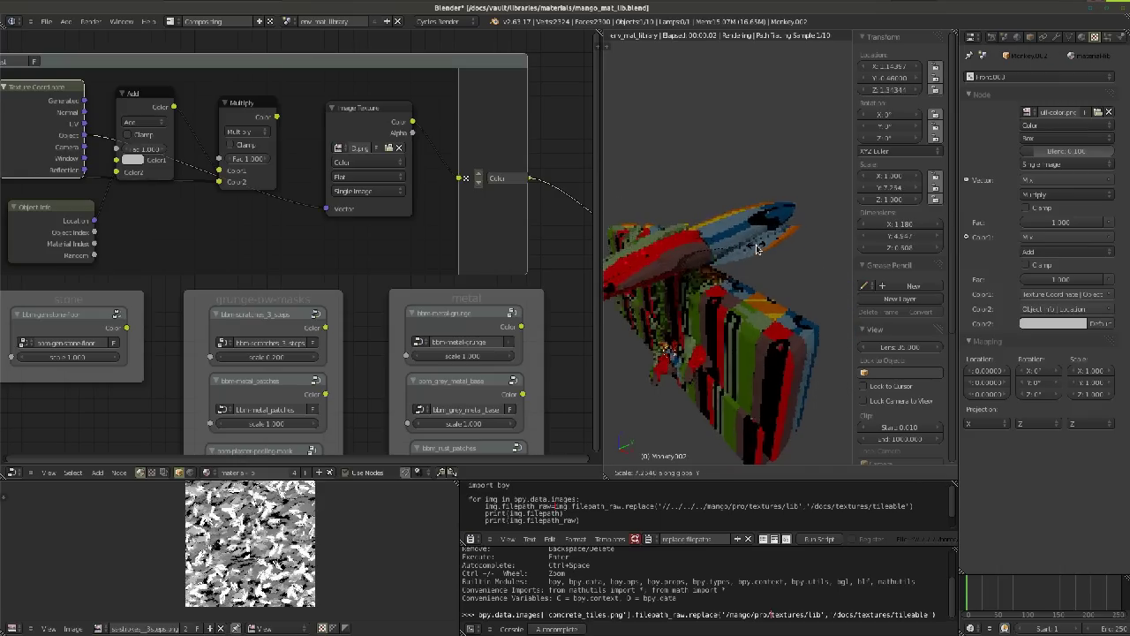
{"action": "key", "text": "Escape"}
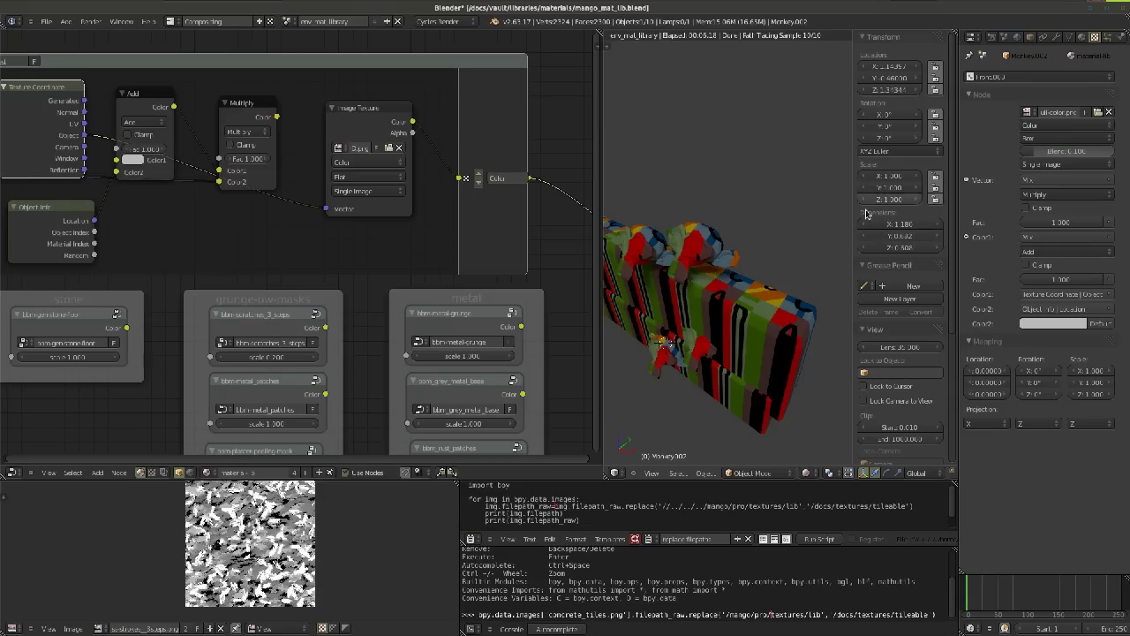
Select the cube stretched along Z and the lower monkey in turn to check their scale and dimensions, viewing the mapping from another angle
{"action": "right_click", "coordinate": [754, 227]}
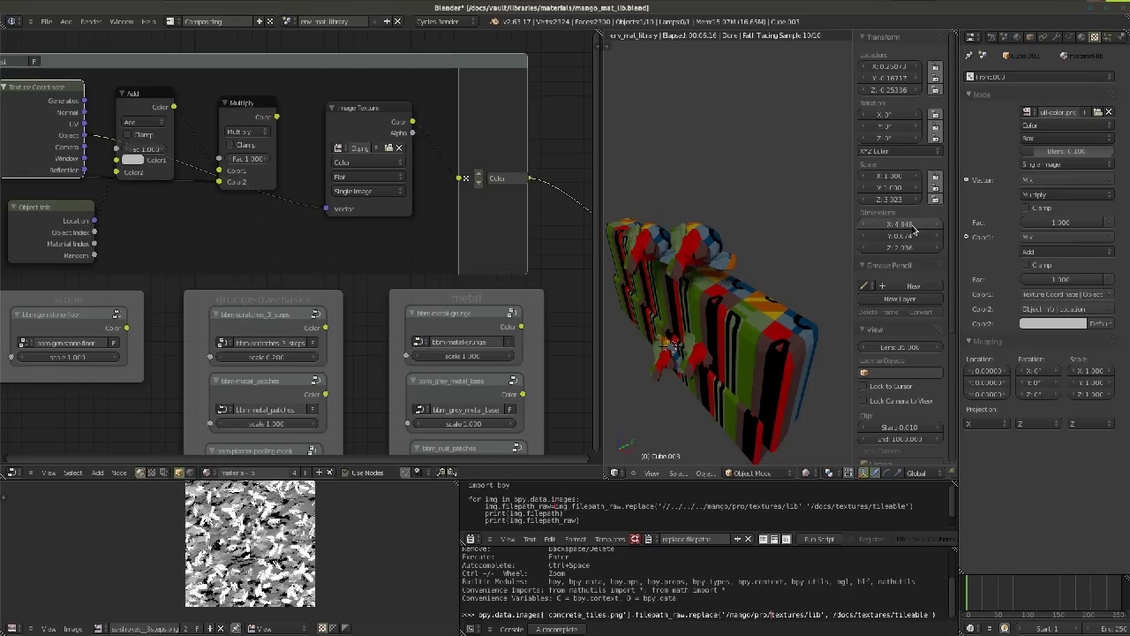
{"action": "right_click", "coordinate": [715, 341]}
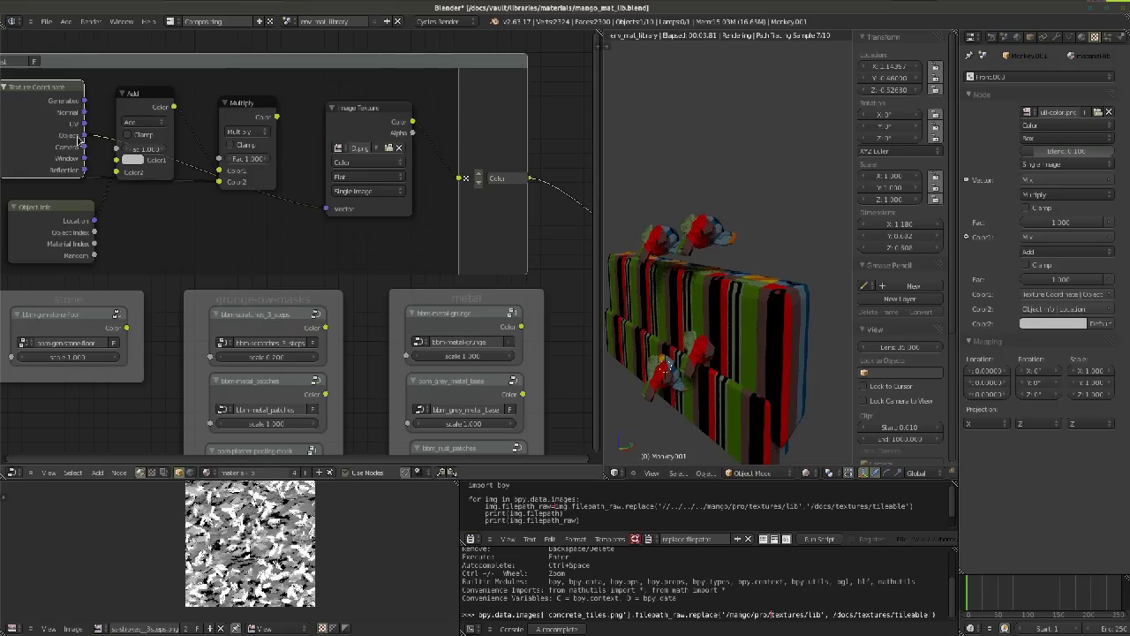
{"action": "middle_click_drag", "start_coordinate": [651, 299], "coordinate": [692, 354]}
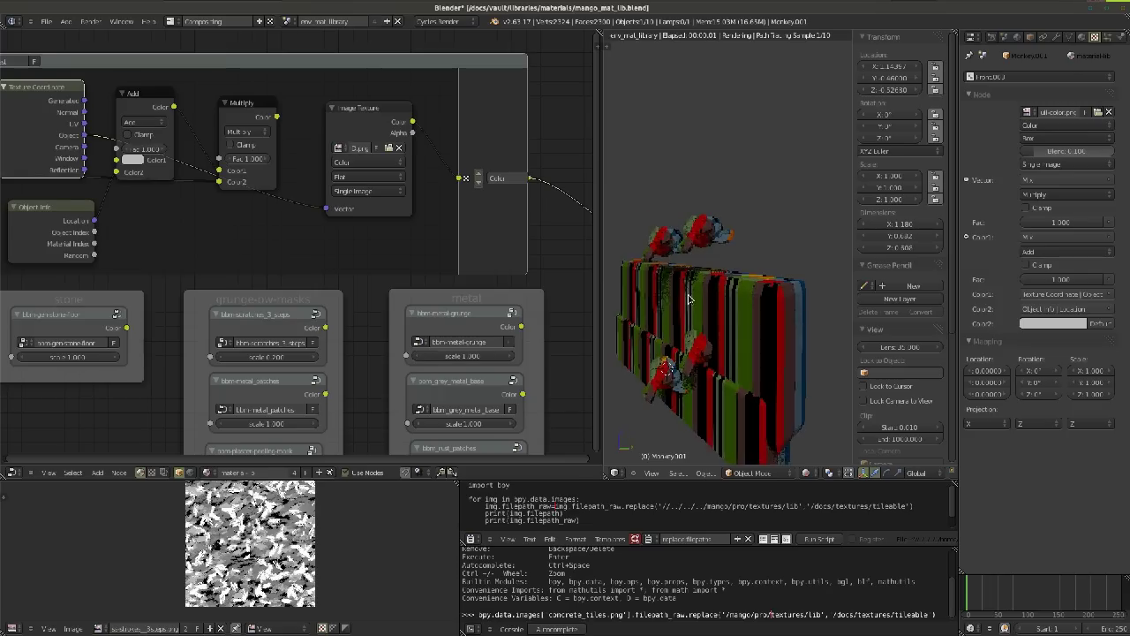
Switch the Image Texture node's projection from Flat to Box and check the result on the cubes' sides
{"action": "left_click", "coordinate": [354, 178]}
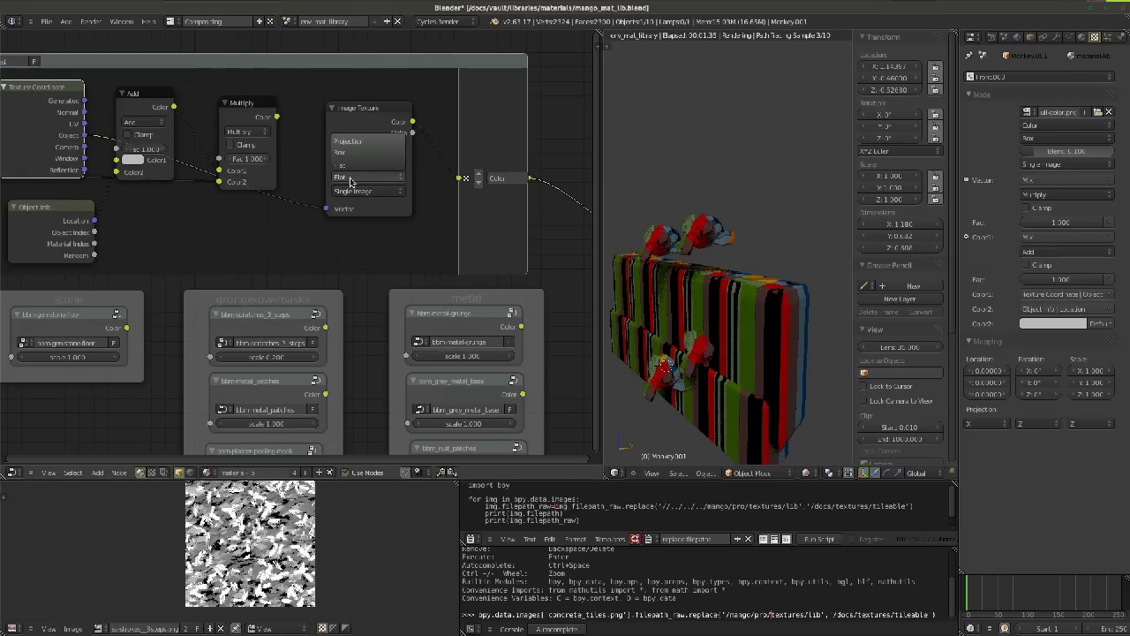
{"action": "left_click", "coordinate": [344, 154]}
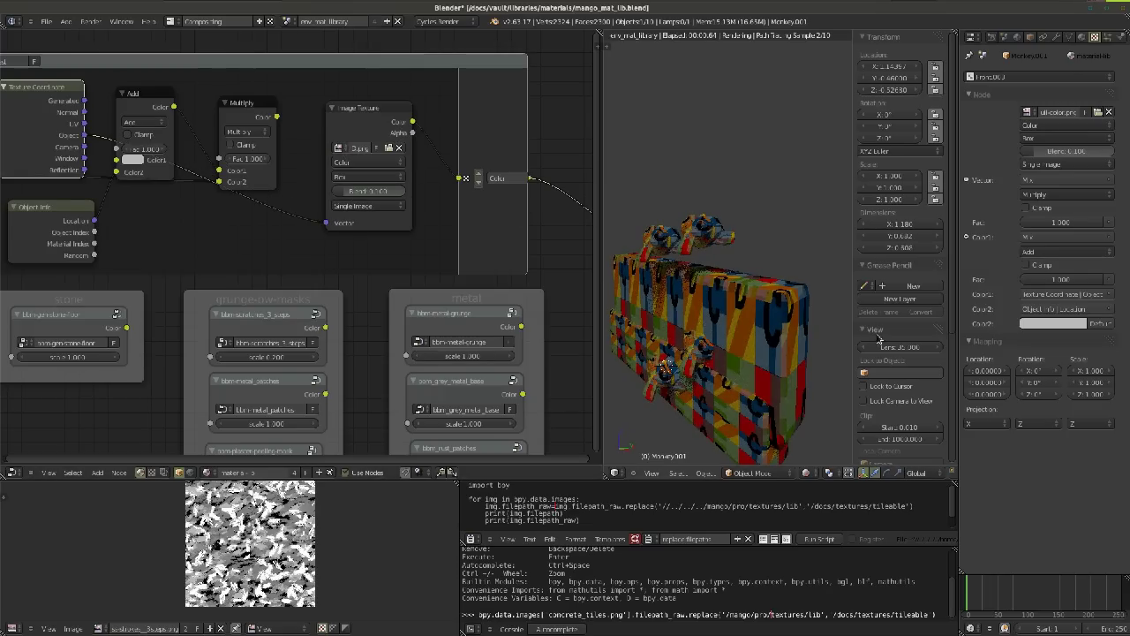
{"action": "middle_click_drag", "start_coordinate": [771, 324], "coordinate": [733, 328]}
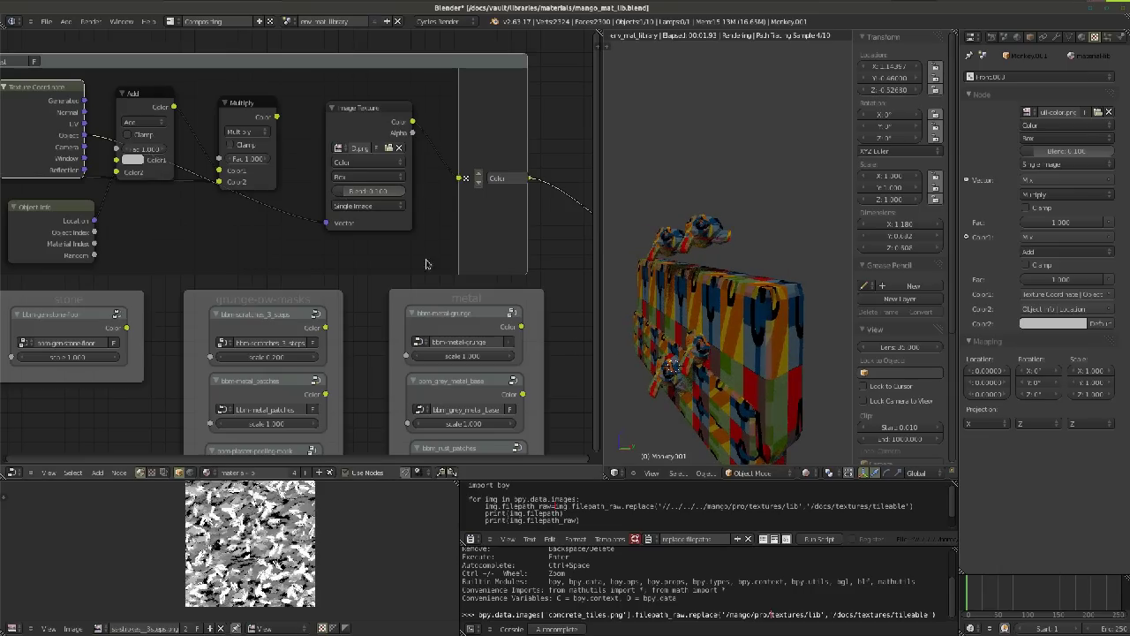
Set the box projection's blend to 0.05 and to 0 in turn to compare the seams on the cubes and monkeys
{"action": "left_click", "coordinate": [362, 192]}
{"action": "type", "text": "0.05"}
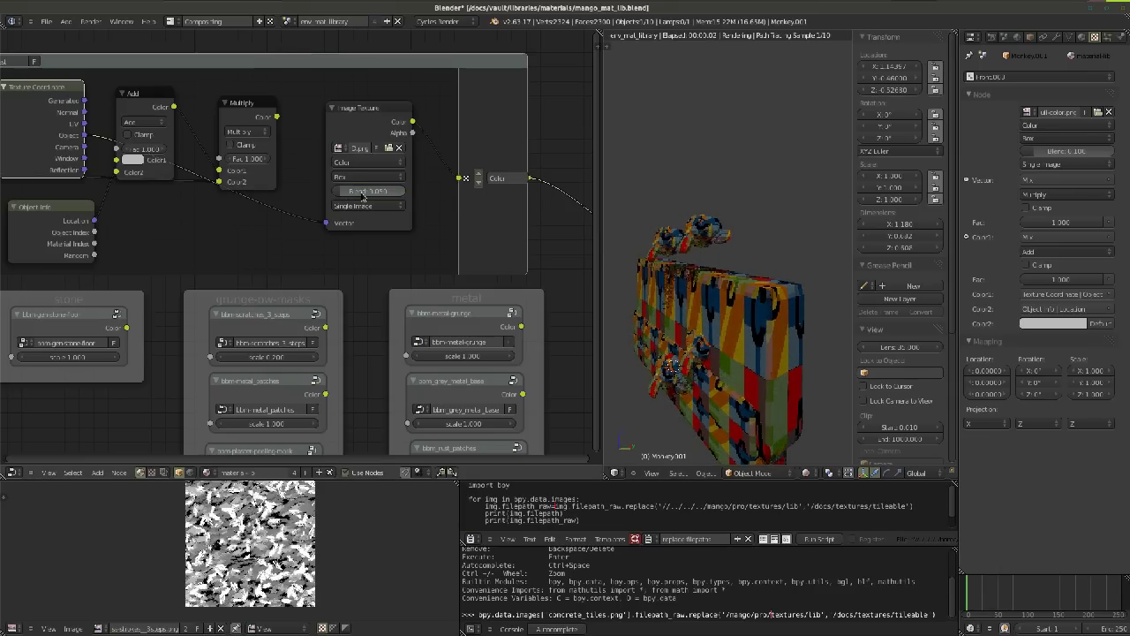
{"action": "key", "text": "Return"}
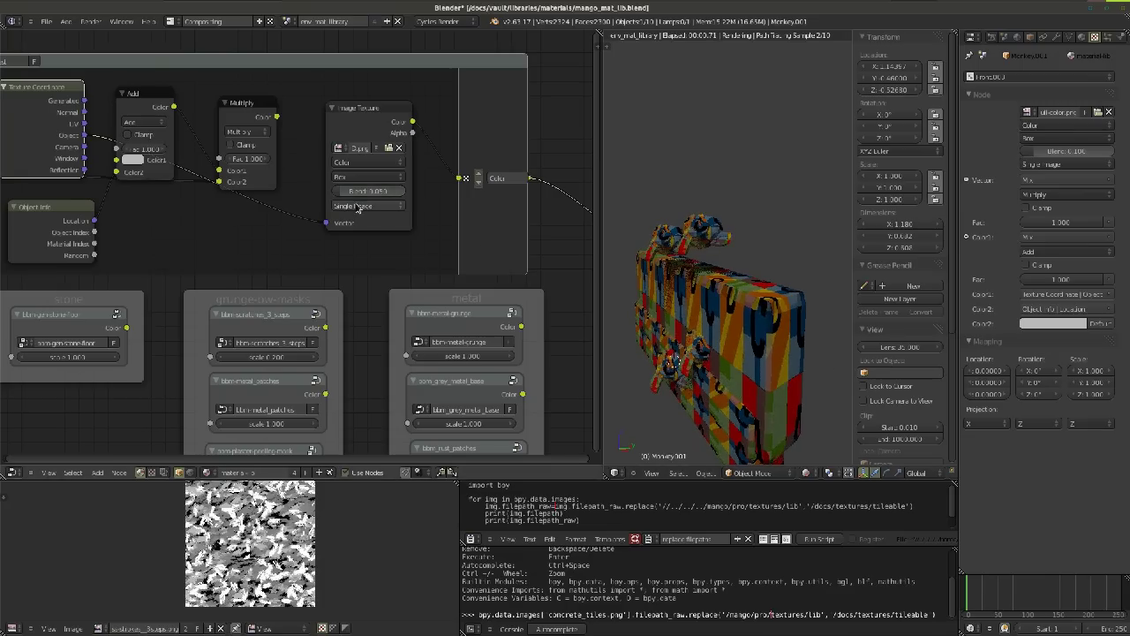
{"action": "key", "text": "ctrl+z"}
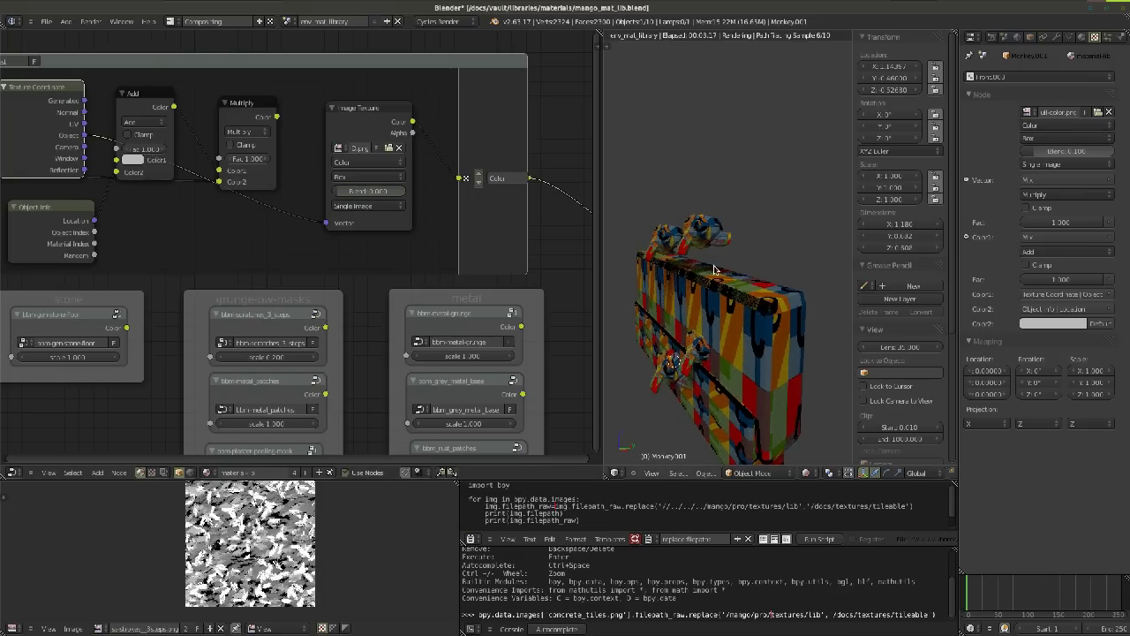
{"action": "middle_click_drag", "start_coordinate": [722, 324], "coordinate": [670, 380]}
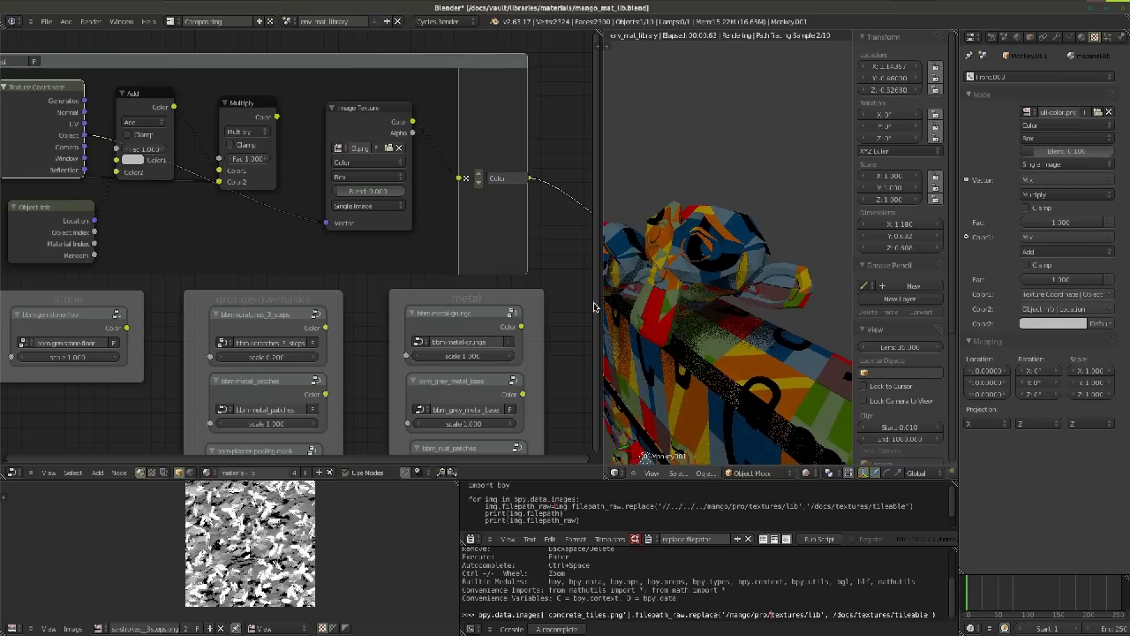
Set the Image Texture node's blend to 0.05 and inspect the softened seams around the upper monkey and cube
{"action": "left_click", "coordinate": [351, 191]}
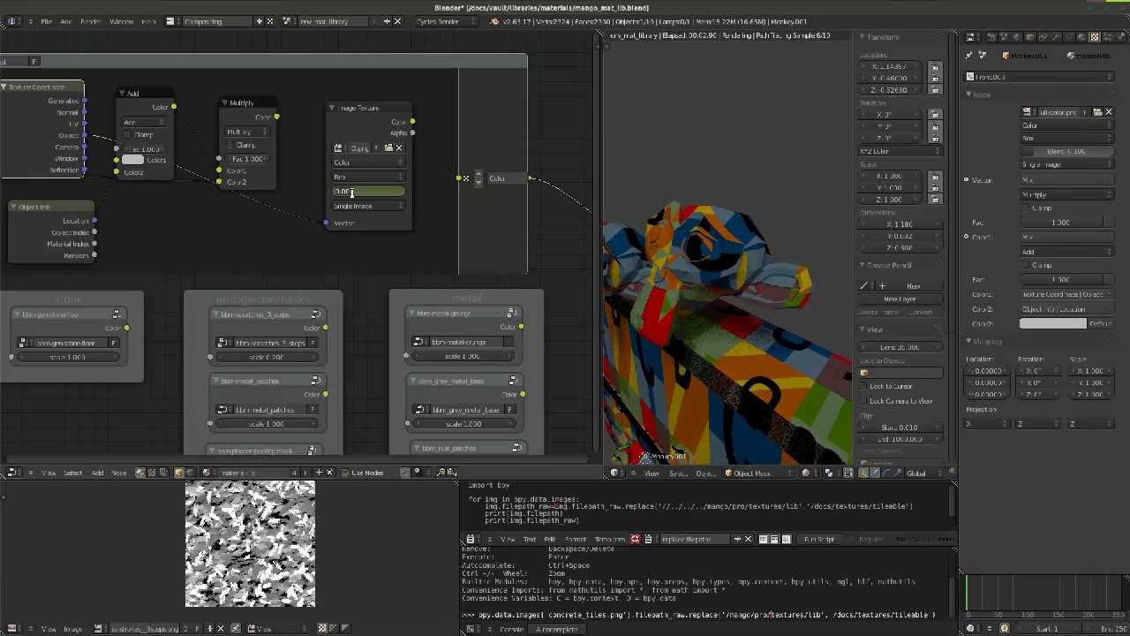
{"action": "type", "text": "0.1"}
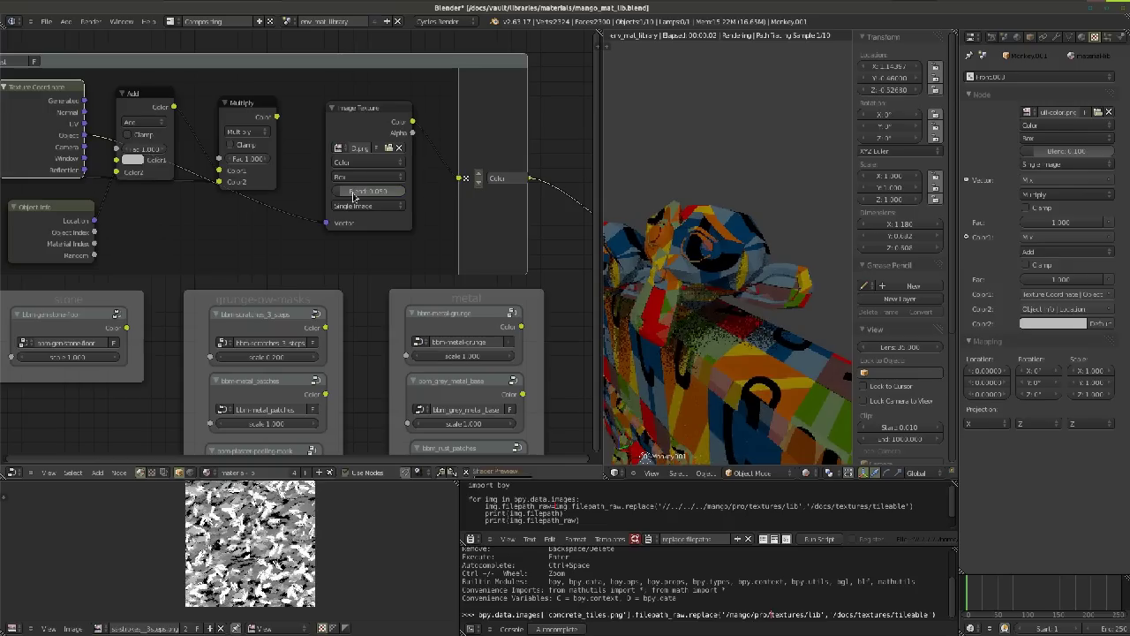
{"action": "key", "text": "Return"}
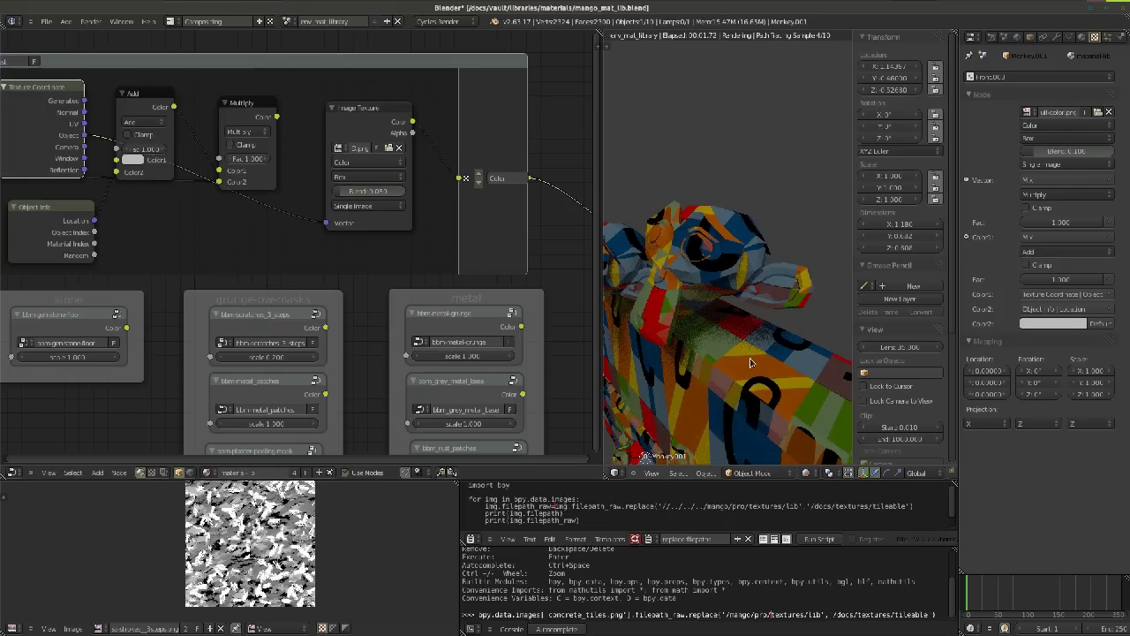
{"action": "middle_click_drag", "start_coordinate": [755, 356], "coordinate": [606, 364]}
Set the box blend to 1 and inspect how the projections mix on the monkey and the cube's edges
{"action": "double_click", "coordinate": [353, 191]}
{"action": "type", "text": "1"}
{"action": "key", "text": "Return"}
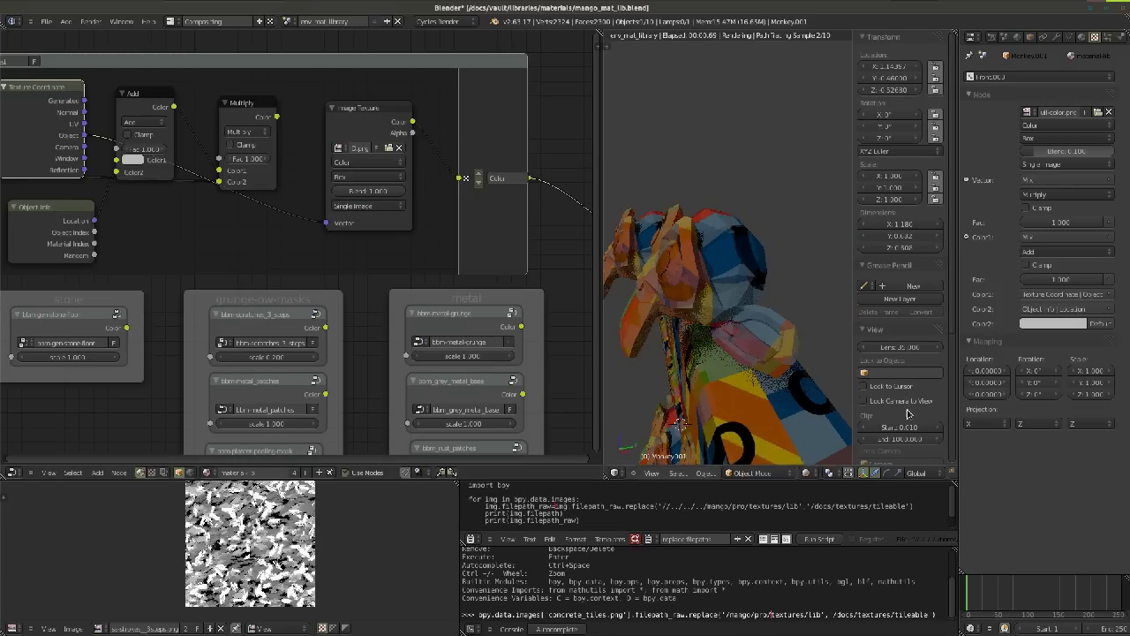
{"action": "middle_click_drag", "start_coordinate": [821, 277], "coordinate": [673, 289]}
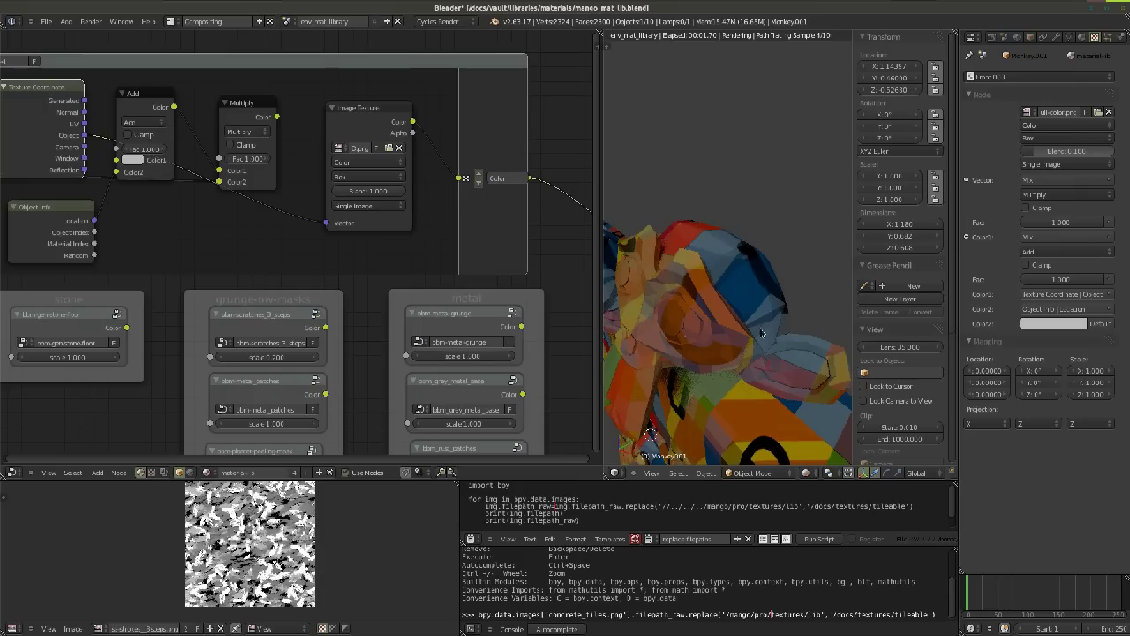
{"action": "middle_click_drag", "start_coordinate": [687, 356], "coordinate": [687, 324]}
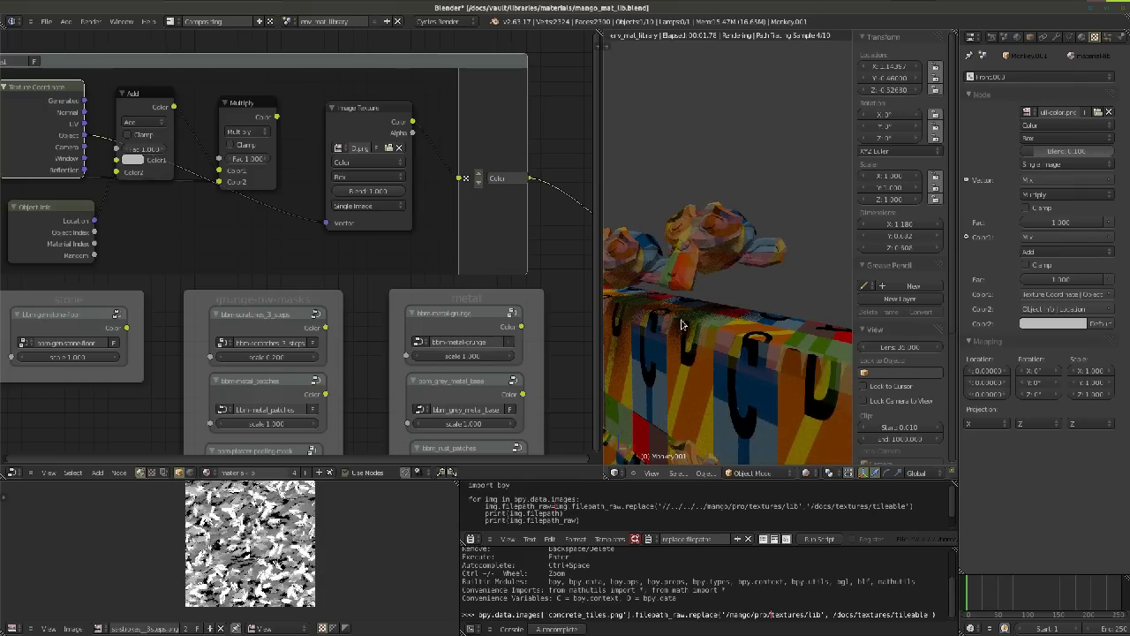
Set the box blend to 0.01 and examine the matching texture on the two upper monkeys from the front
{"action": "middle_click_drag", "start_coordinate": [697, 358], "coordinate": [685, 378]}
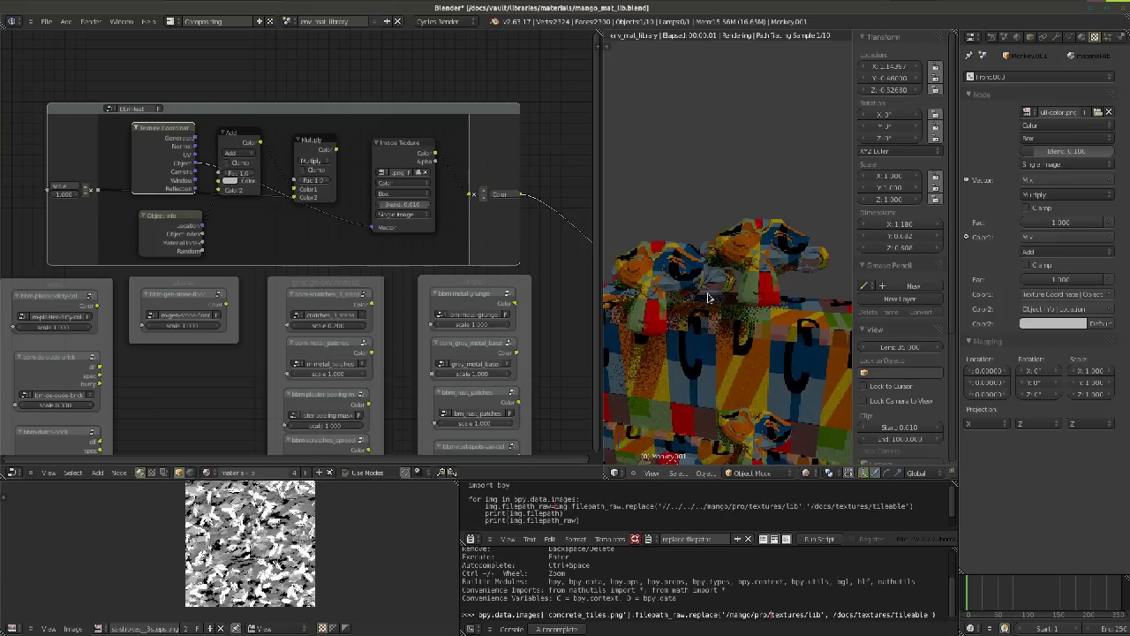
{"action": "middle_click_drag", "start_coordinate": [712, 294], "coordinate": [720, 281]}
{"action": "scroll", "coordinate": [719, 281], "scroll_direction": "up", "scroll_amount": 2}
{"action": "scroll", "coordinate": [697, 349], "scroll_direction": "up", "scroll_amount": 3}
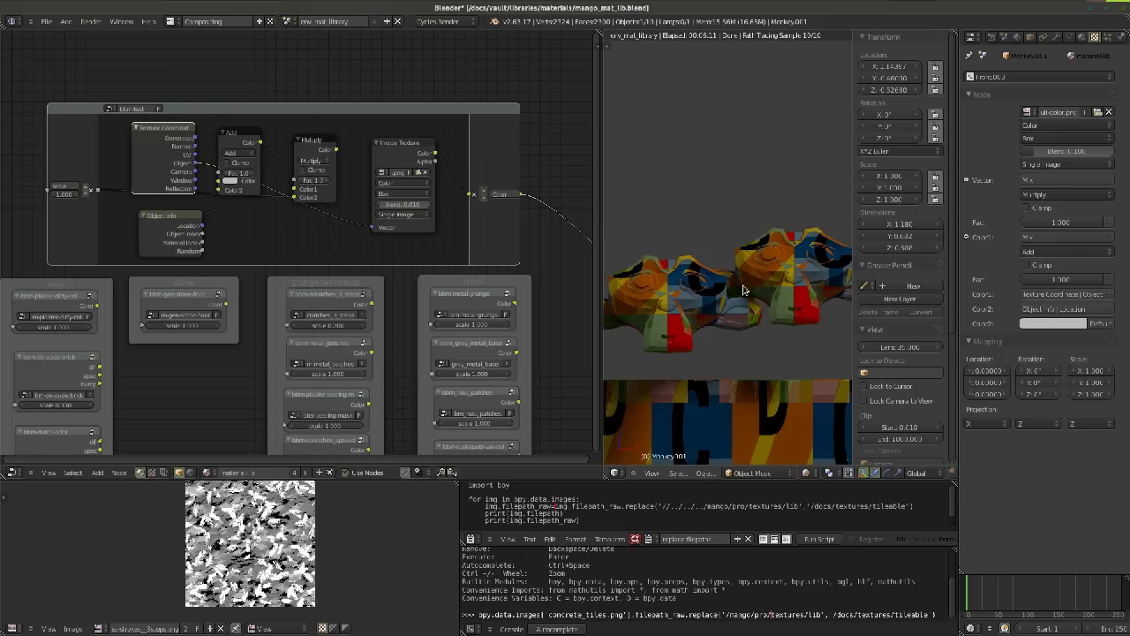
Rearrange the Texture Coordinate and Add nodes inside the group to make room between their links
{"action": "scroll", "coordinate": [246, 152], "scroll_direction": "up", "scroll_amount": 2}
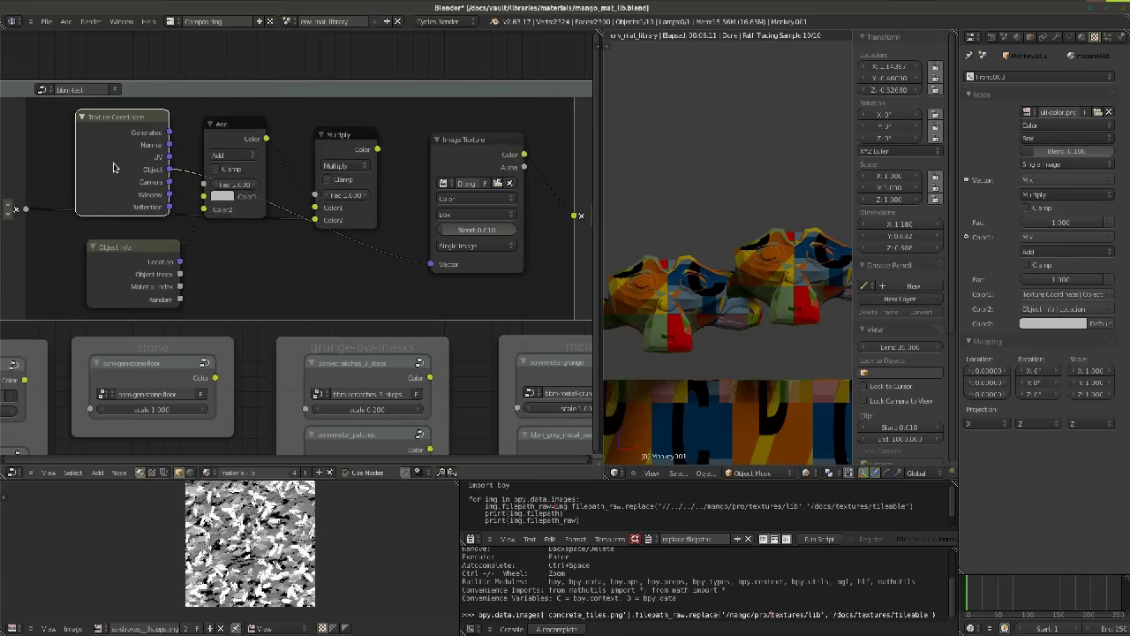
{"action": "left_click_drag", "start_coordinate": [113, 164], "coordinate": [86, 152]}
{"action": "left_click_drag", "start_coordinate": [222, 123], "coordinate": [222, 122]}
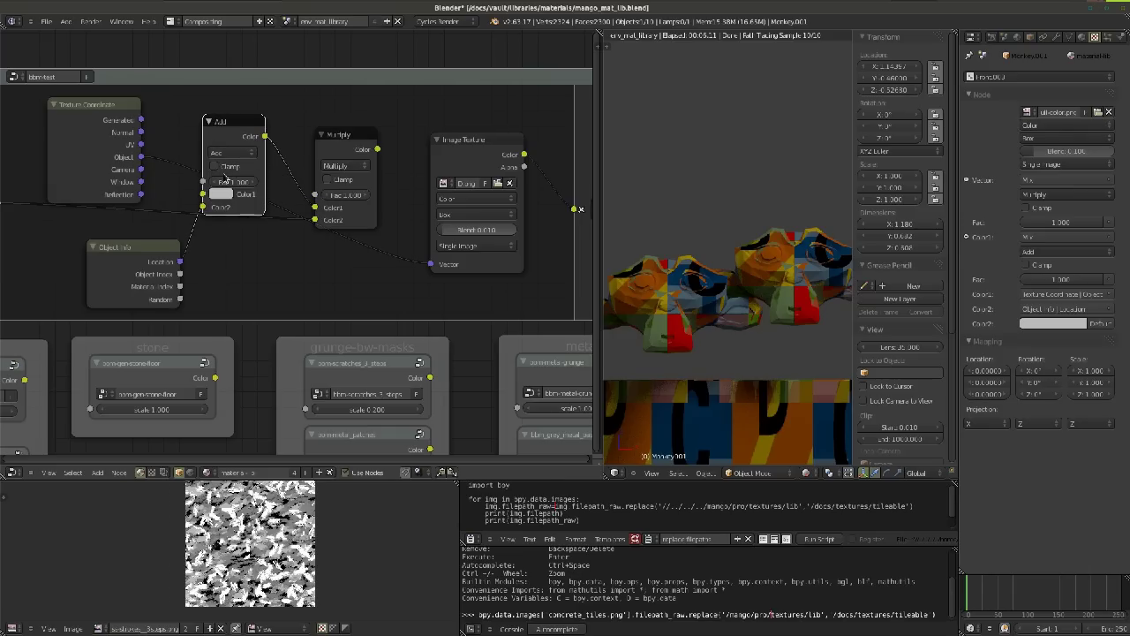
{"action": "left_click_drag", "start_coordinate": [228, 129], "coordinate": [226, 140]}
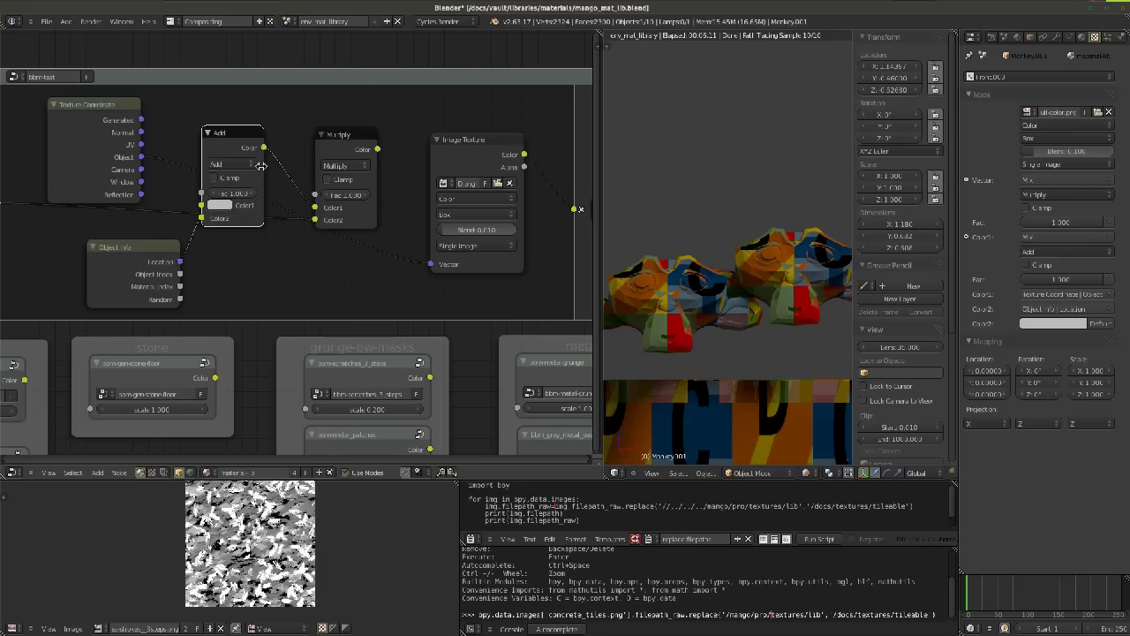
{"action": "left_click_drag", "start_coordinate": [240, 145], "coordinate": [246, 150]}
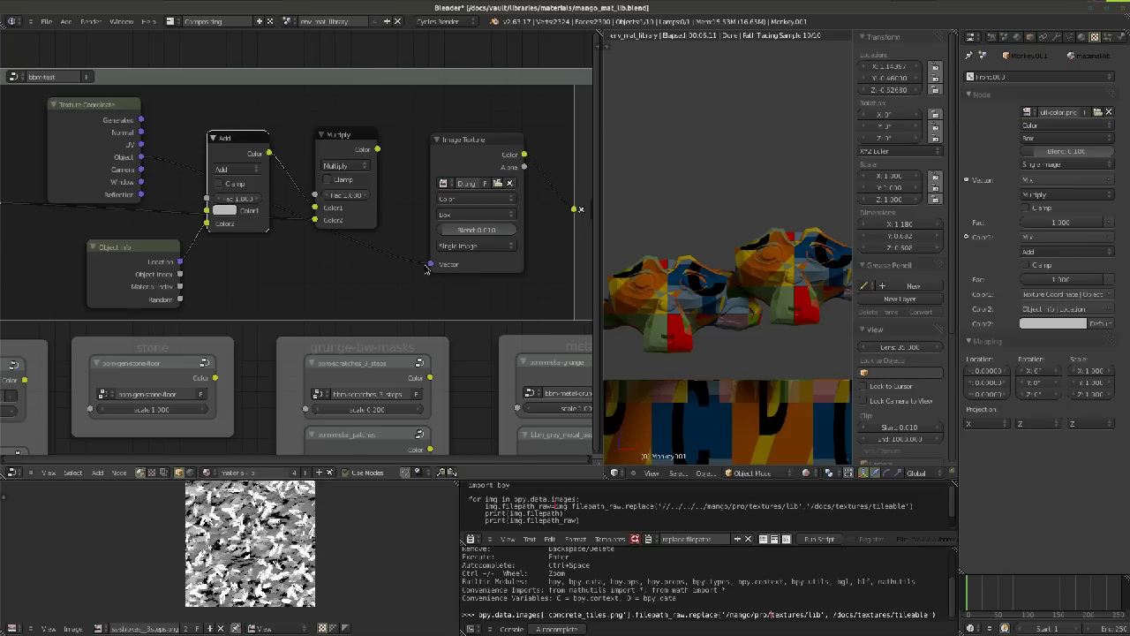
Move the Object coordinate link from the Image Texture to Add's Color1, and route Add's output into the Image Texture's Vector
{"action": "left_click_drag", "start_coordinate": [430, 264], "coordinate": [207, 210]}
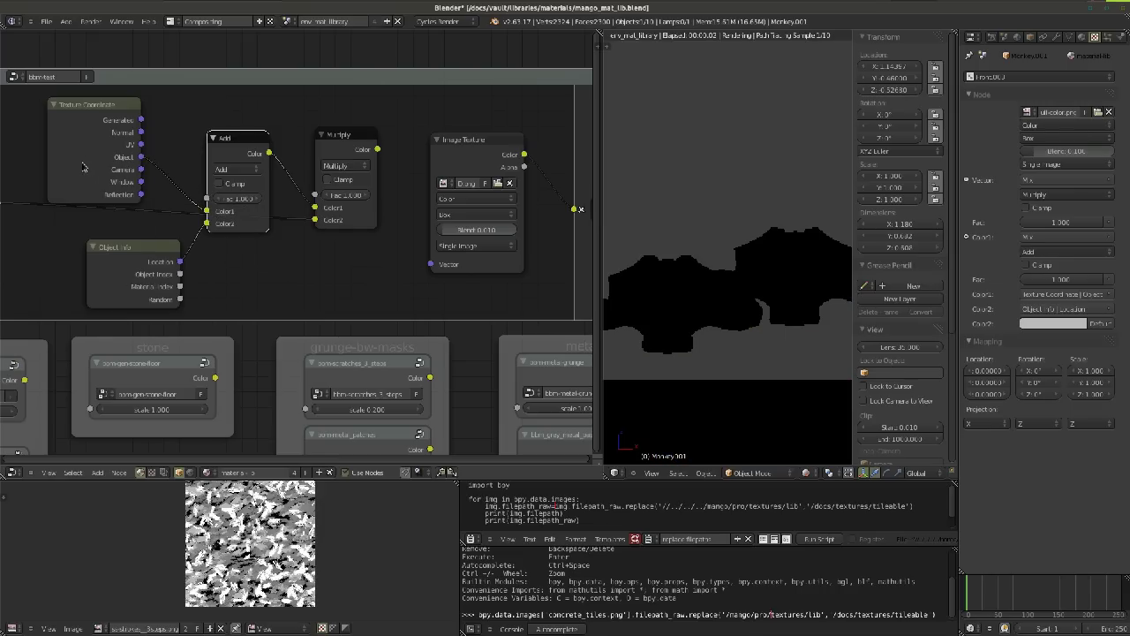
{"action": "left_click_drag", "start_coordinate": [87, 161], "coordinate": [138, 178]}
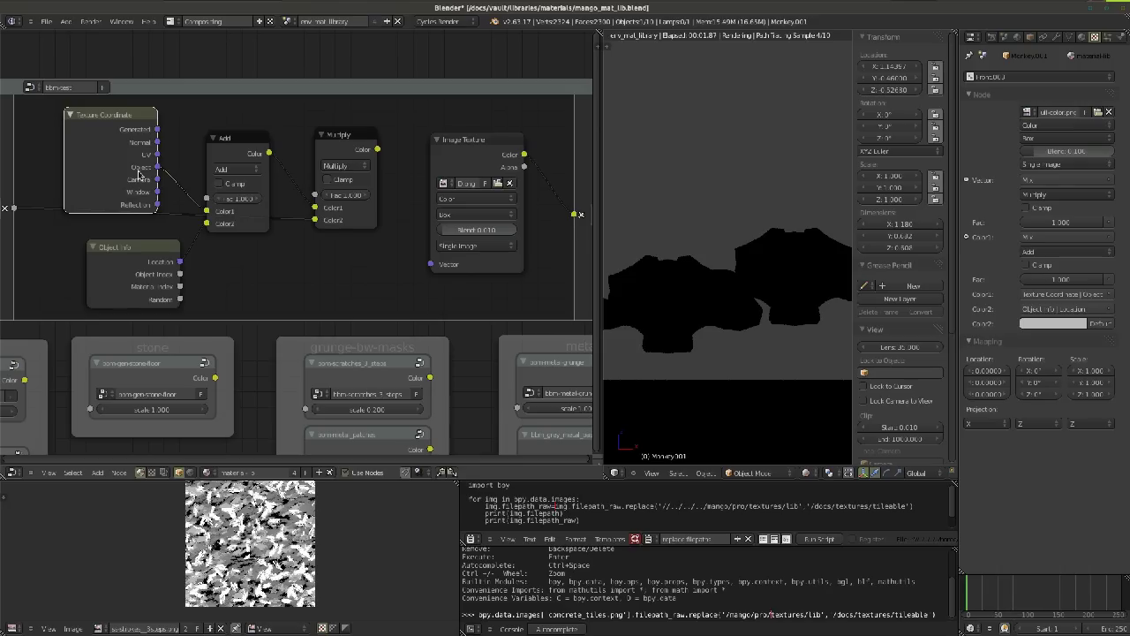
{"action": "left_click_drag", "start_coordinate": [315, 207], "coordinate": [431, 268]}
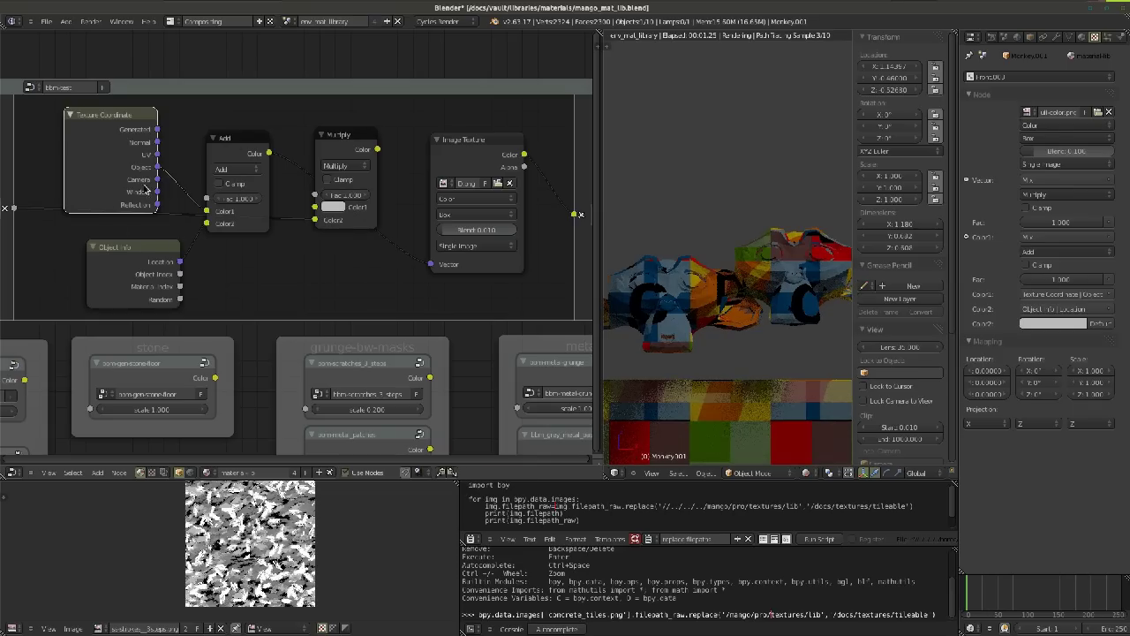
{"action": "left_click", "coordinate": [120, 279]}
{"action": "left_click_drag", "start_coordinate": [120, 278], "coordinate": [110, 281]}
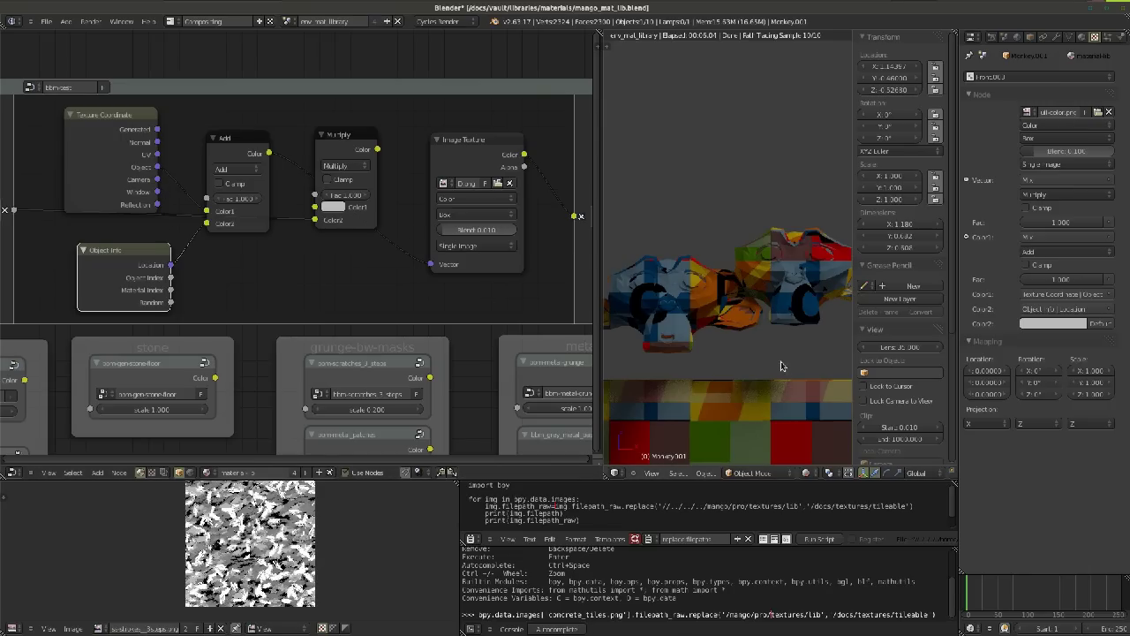
Move the upper monkey into its neighbour to about X 0.926 to test the location-offset texture
{"action": "middle_click_drag", "start_coordinate": [769, 317], "coordinate": [744, 347]}
{"action": "key", "text": "shift+d"}
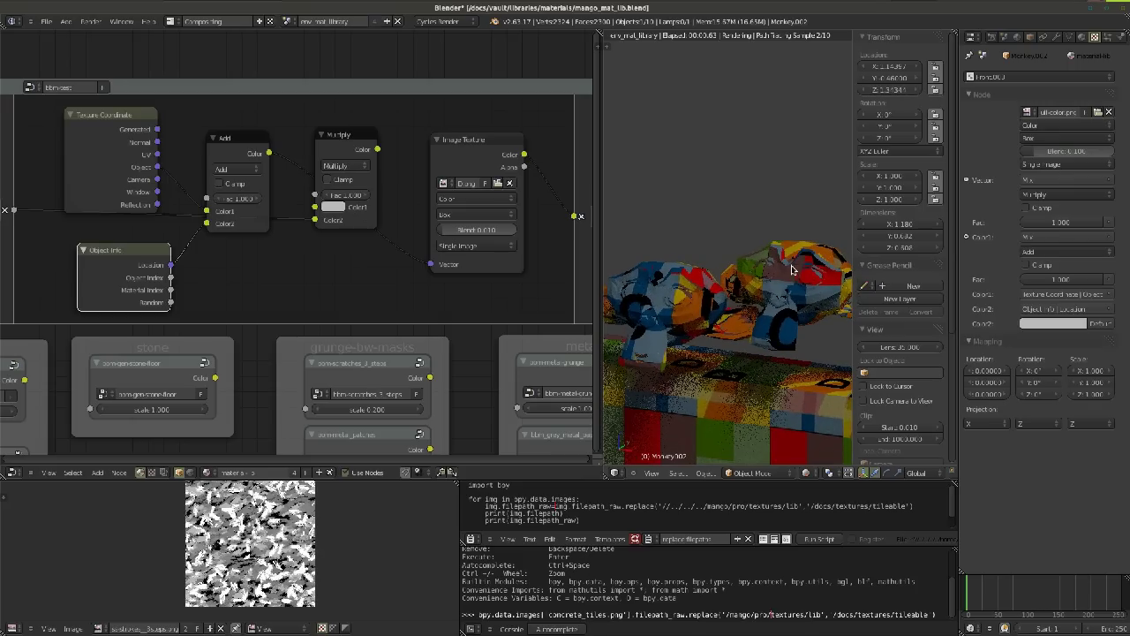
{"action": "key", "text": "g"}
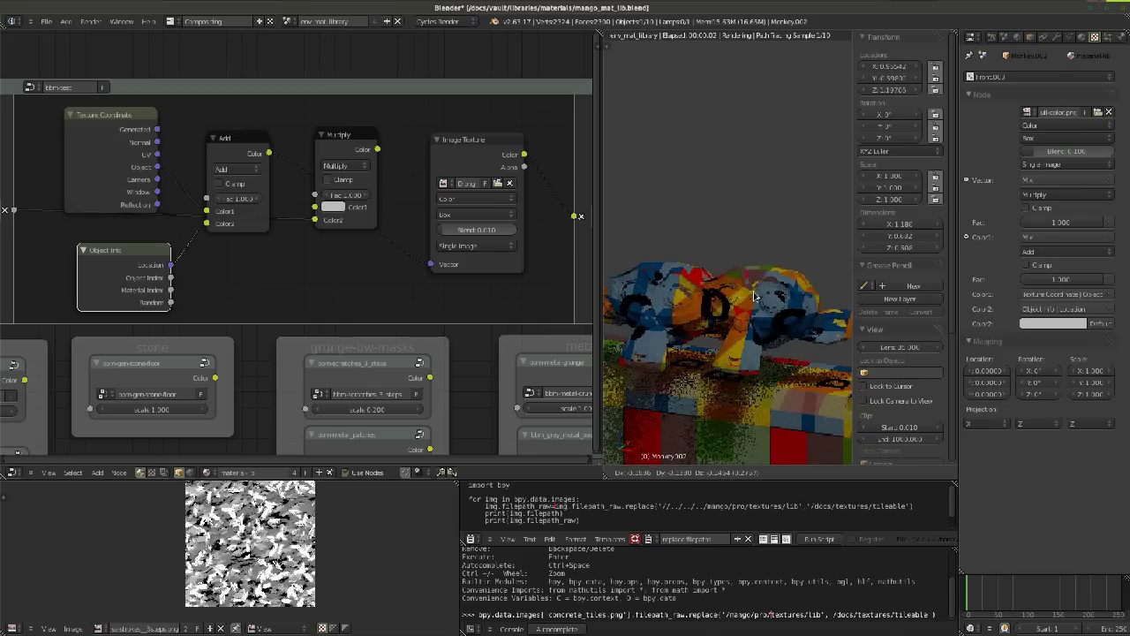
{"action": "left_click", "coordinate": [751, 324]}
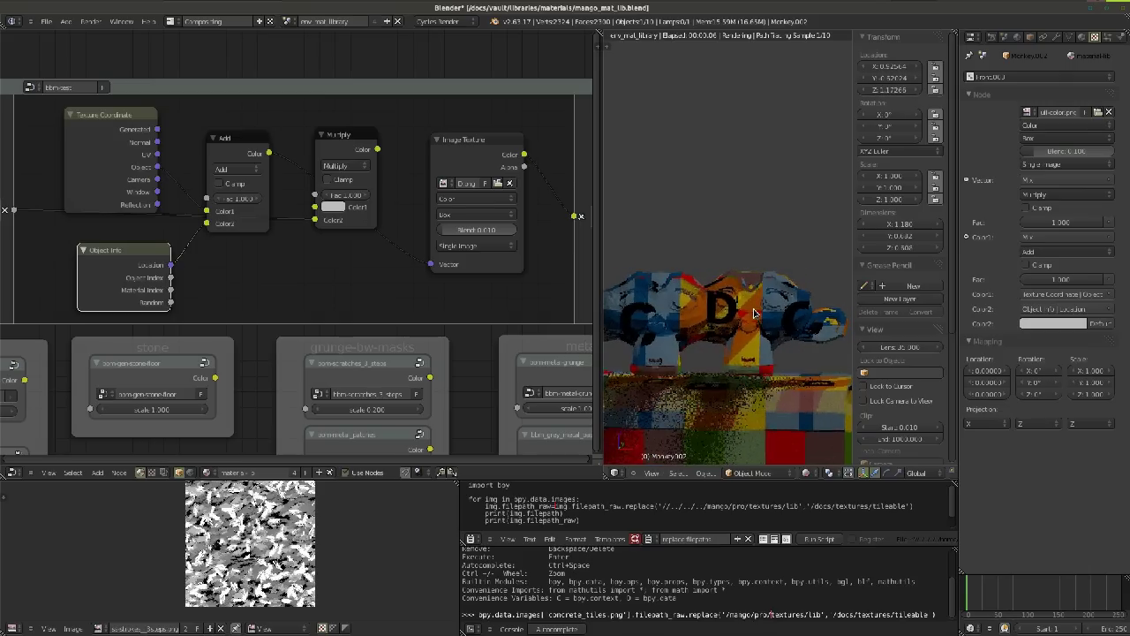
Try moving the overlapping monkey sideways, return it to its place, and examine the pattern across both monkeys up close
{"action": "key", "text": "g"}
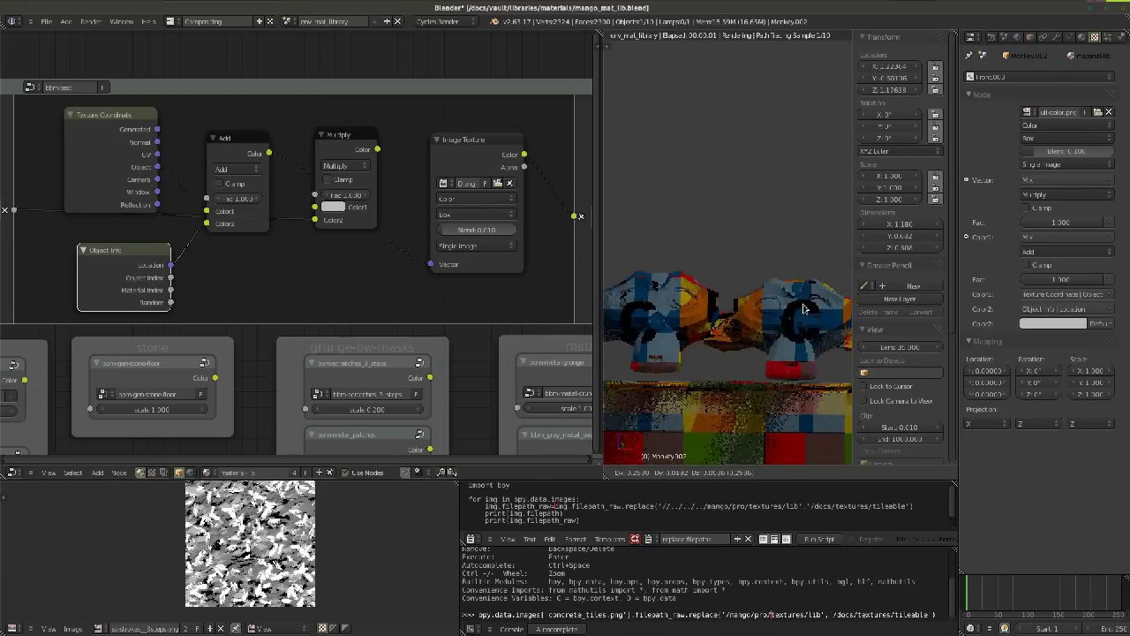
{"action": "left_click", "coordinate": [765, 313]}
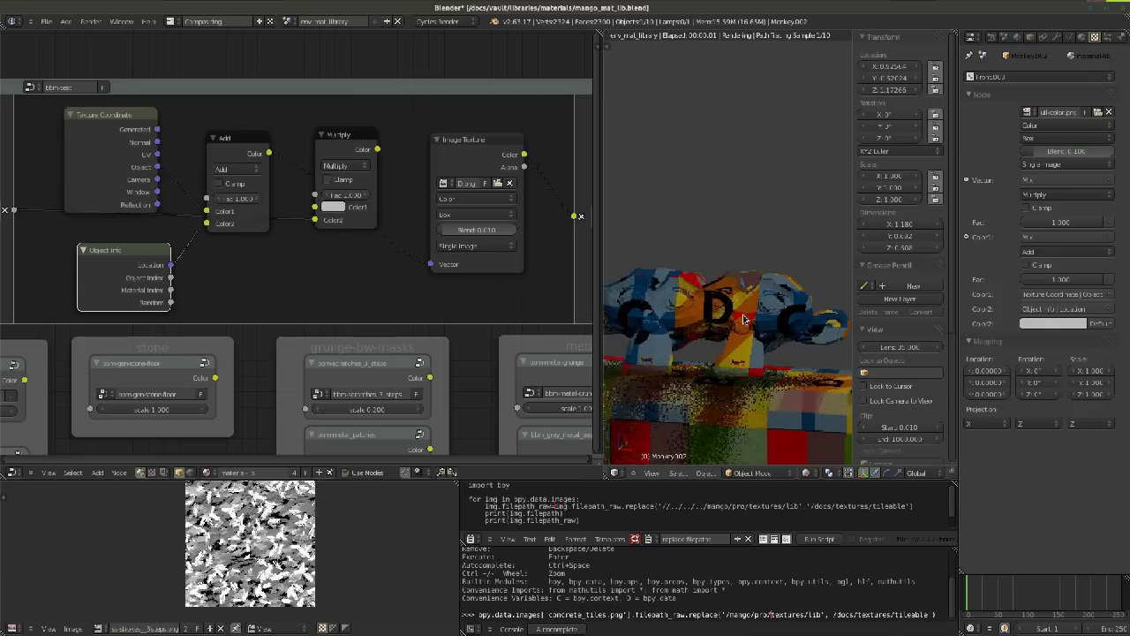
{"action": "scroll", "coordinate": [710, 342], "scroll_direction": "up", "scroll_amount": 2}
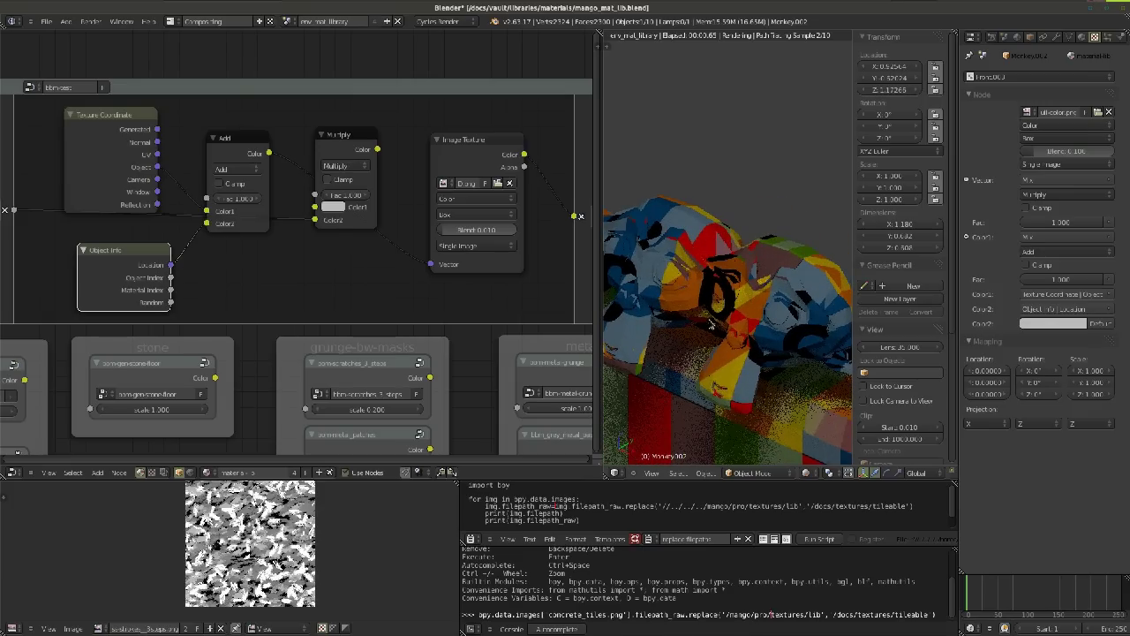
{"action": "middle_click_drag", "start_coordinate": [711, 323], "coordinate": [756, 318]}
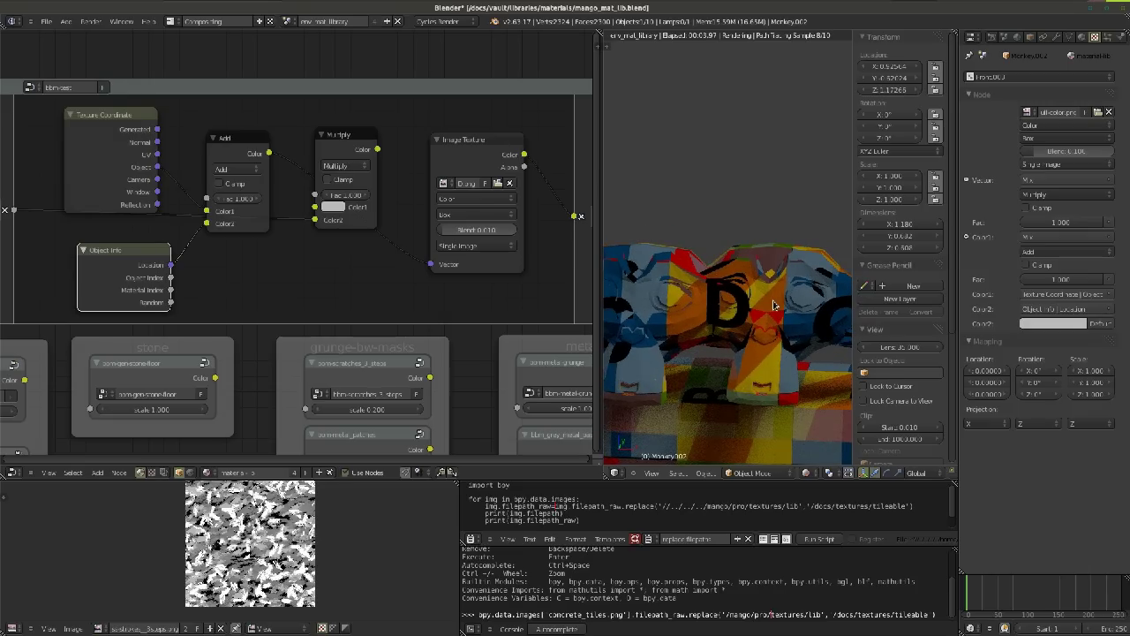
Try moving the overlapping monkey away from its neighbour, restore its position, and view both monkeys from a lower angle
{"action": "key", "text": "g"}
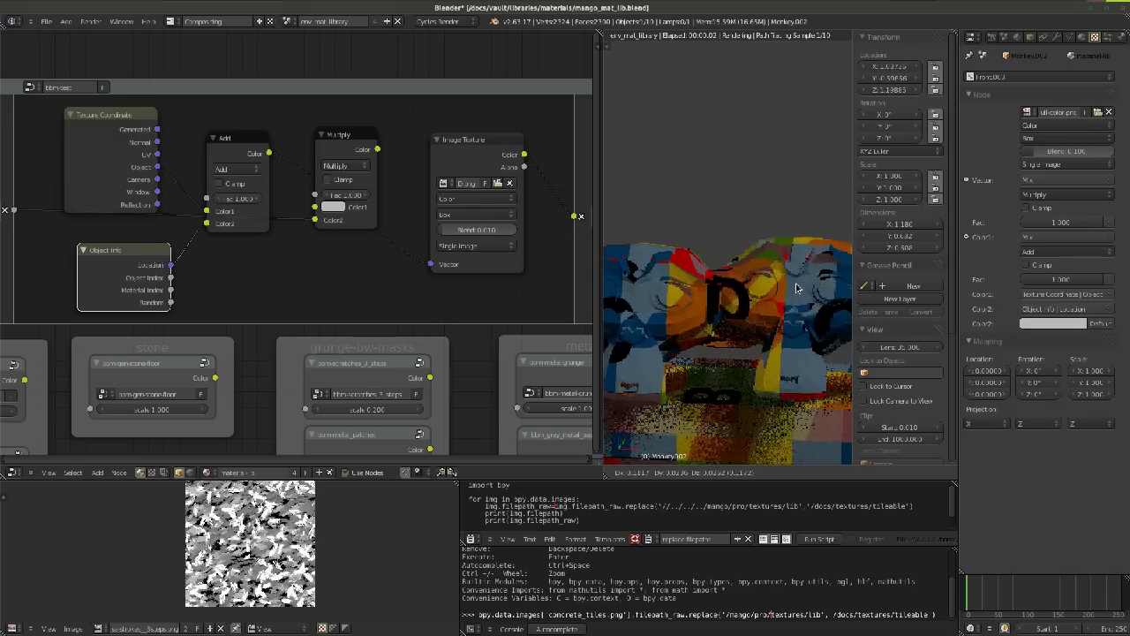
{"action": "left_click", "coordinate": [729, 327]}
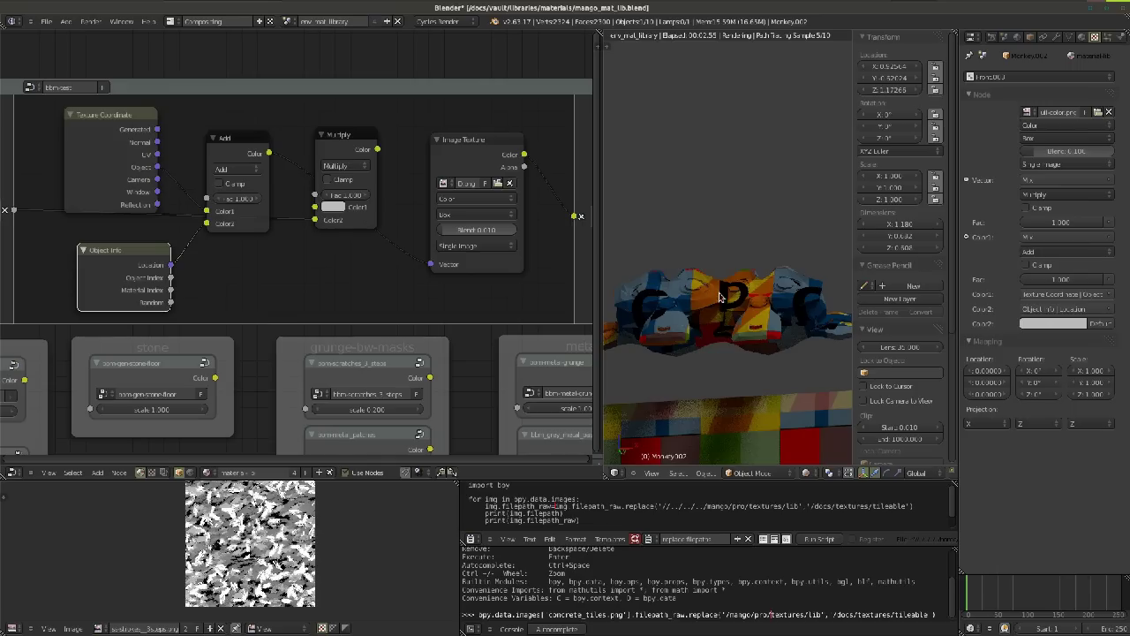
{"action": "middle_click_drag", "start_coordinate": [745, 319], "coordinate": [770, 376]}
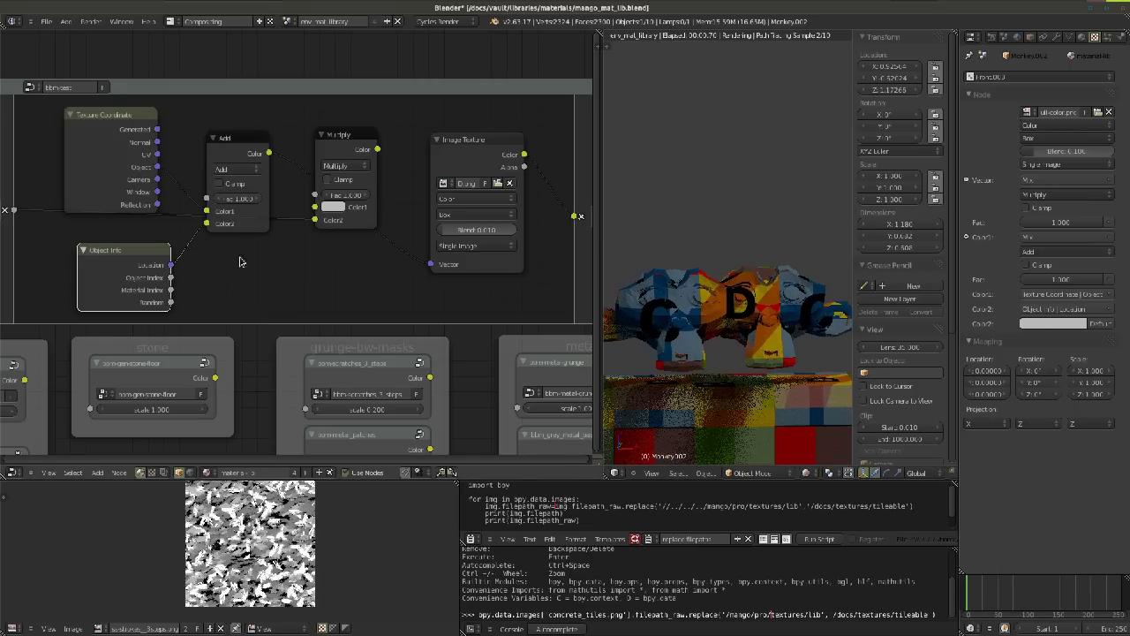
Shift the Object Info, Multiply and Add nodes slightly inside the bbm-test group to tidy their links
{"action": "left_click_drag", "start_coordinate": [128, 279], "coordinate": [117, 277]}
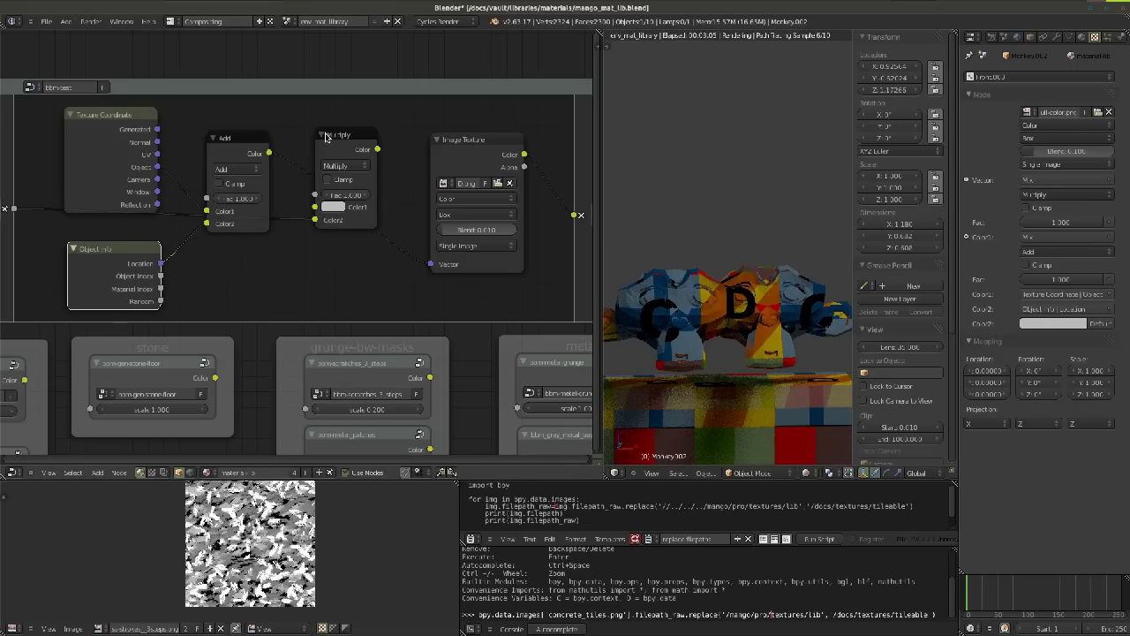
{"action": "left_click_drag", "start_coordinate": [339, 141], "coordinate": [337, 148]}
{"action": "left_click_drag", "start_coordinate": [234, 158], "coordinate": [235, 166]}
{"action": "scroll", "coordinate": [365, 152], "scroll_direction": "down", "scroll_amount": 2}
{"action": "scroll", "coordinate": [362, 148], "scroll_direction": "up", "scroll_amount": 3}
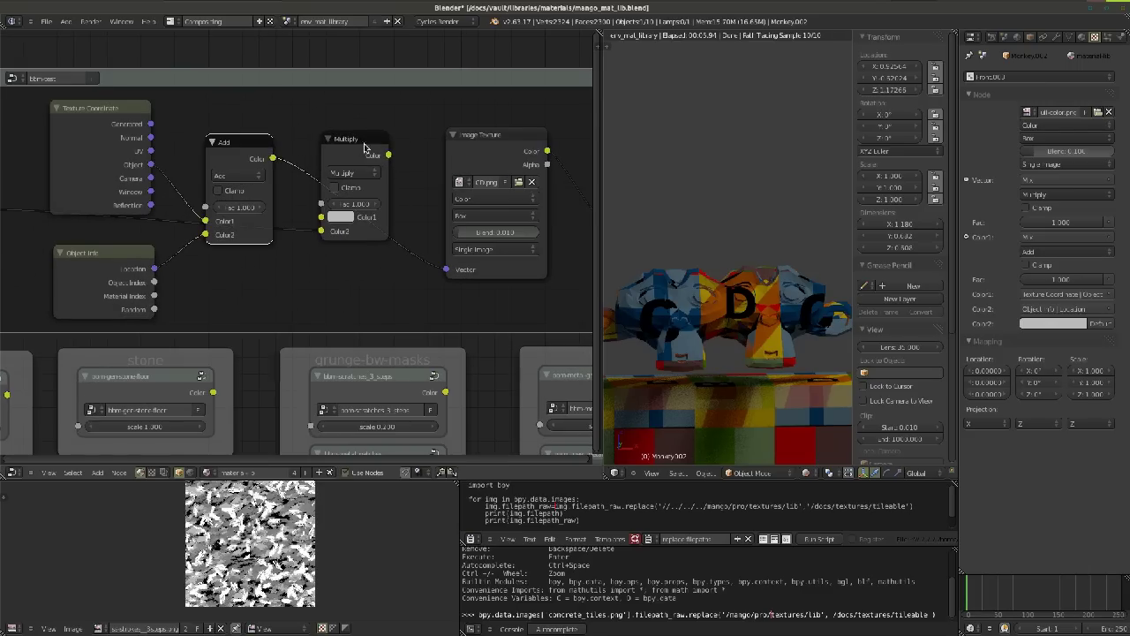
{"action": "left_click_drag", "start_coordinate": [353, 142], "coordinate": [353, 141]}
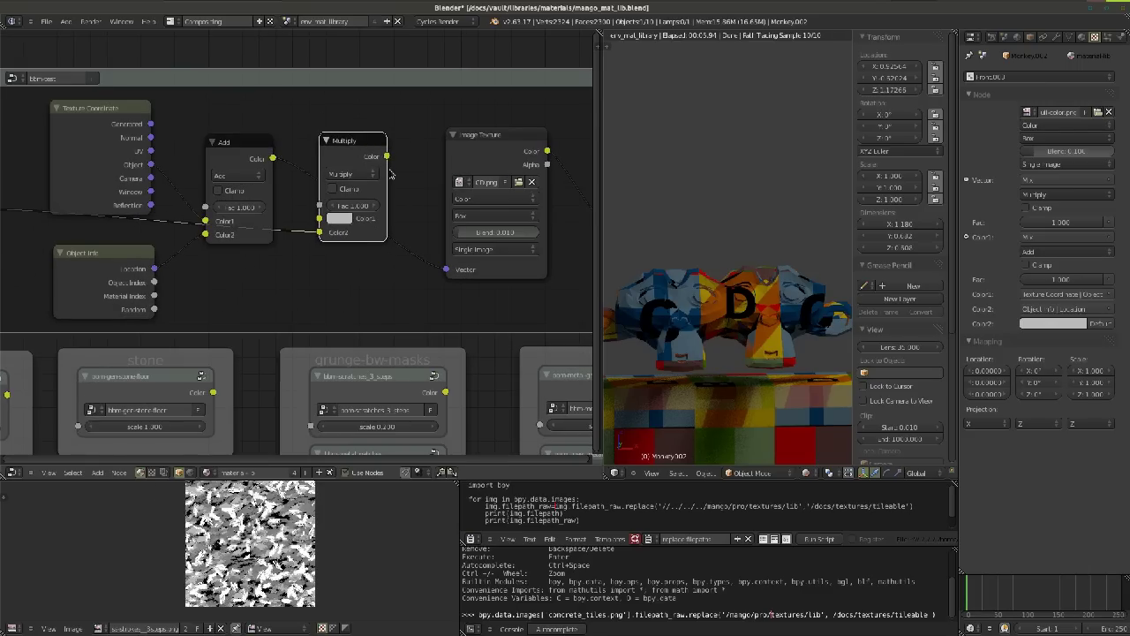
{"action": "scroll", "coordinate": [389, 225], "scroll_direction": "down", "scroll_amount": 2}
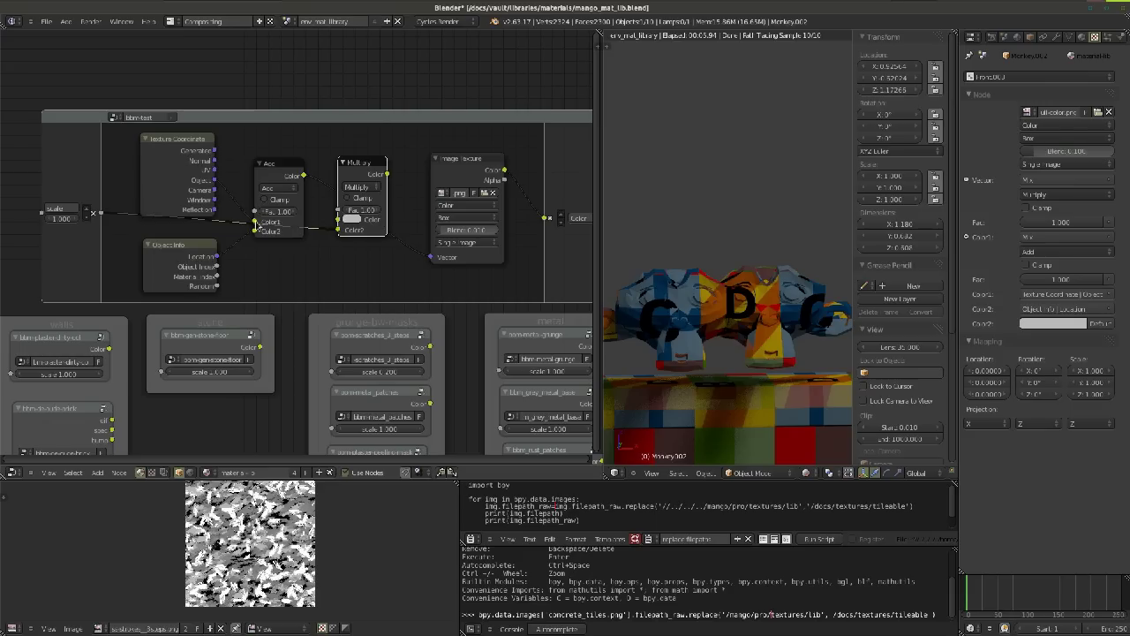
Reroute Add's output from the Image Texture to Multiply's Color1, and link Multiply's output to the Image Texture's Vector
{"action": "scroll", "coordinate": [77, 218], "scroll_direction": "up", "scroll_amount": 1}
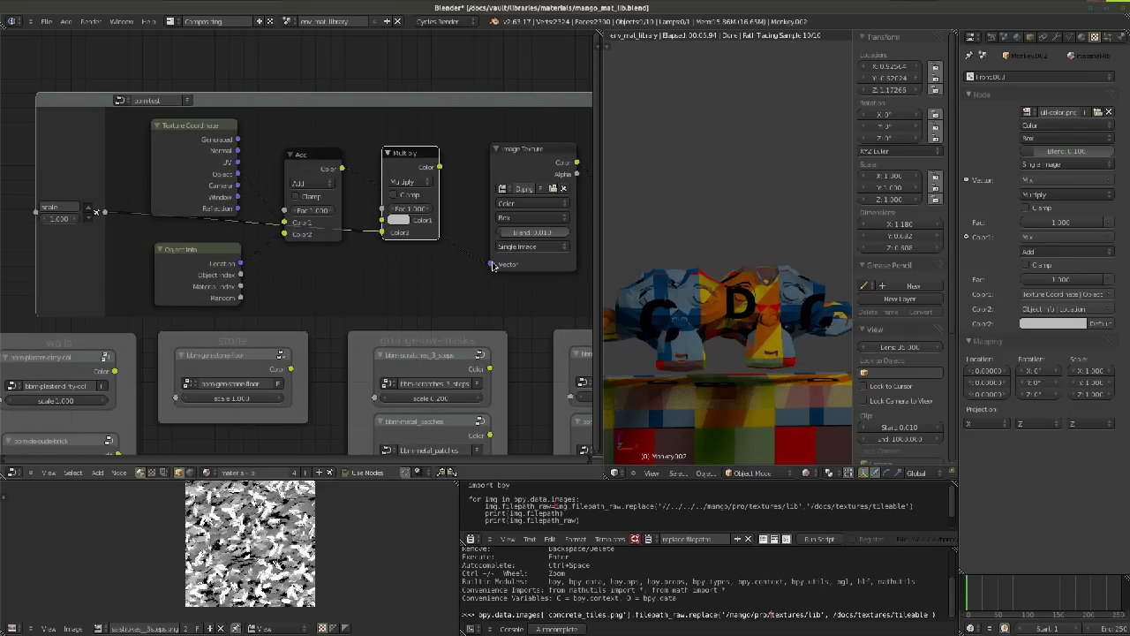
{"action": "left_click_drag", "start_coordinate": [491, 264], "coordinate": [381, 219]}
{"action": "left_click_drag", "start_coordinate": [438, 166], "coordinate": [491, 264]}
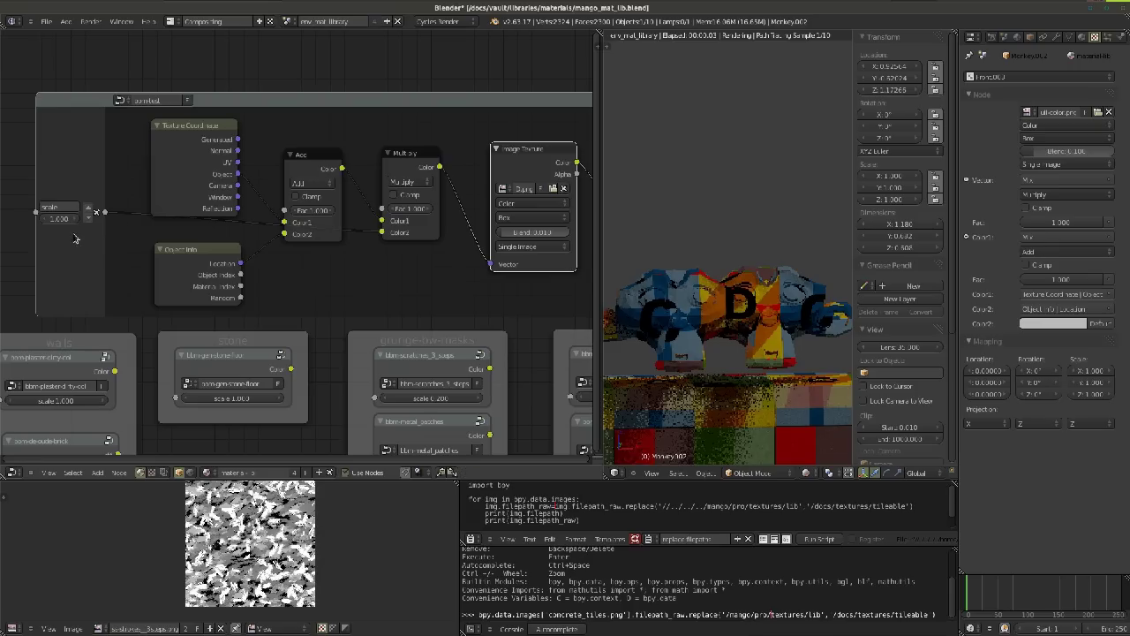
Close the bbm-test group and raise its scale to about 7.001 to test the texture tiling
{"action": "left_click_drag", "start_coordinate": [58, 217], "coordinate": [97, 220]}
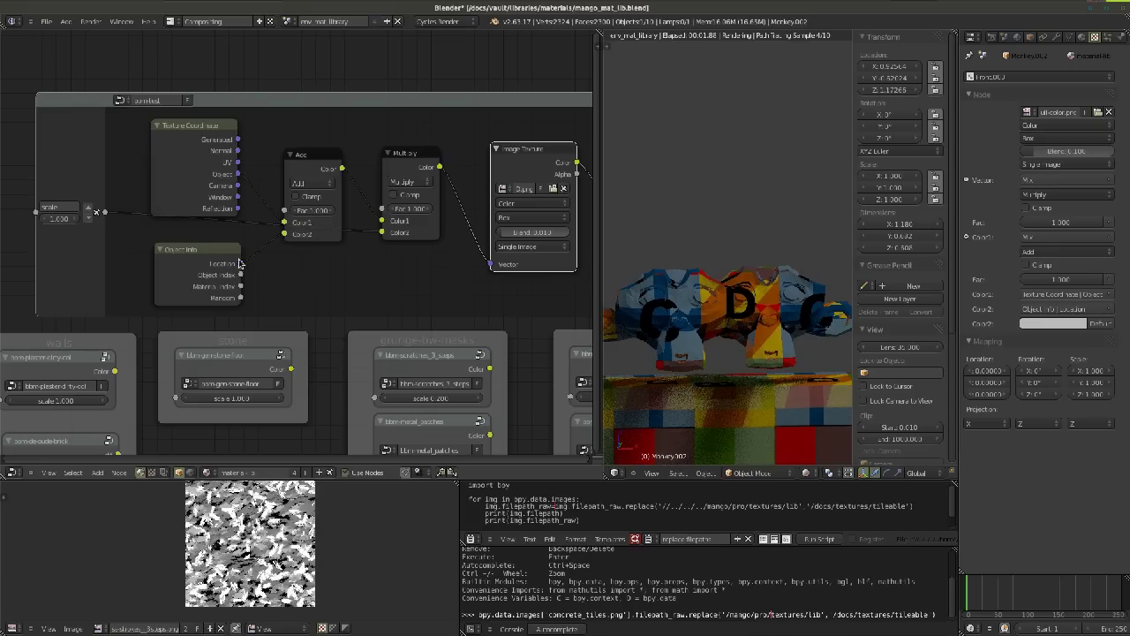
{"action": "middle_click_drag", "start_coordinate": [433, 257], "coordinate": [407, 247]}
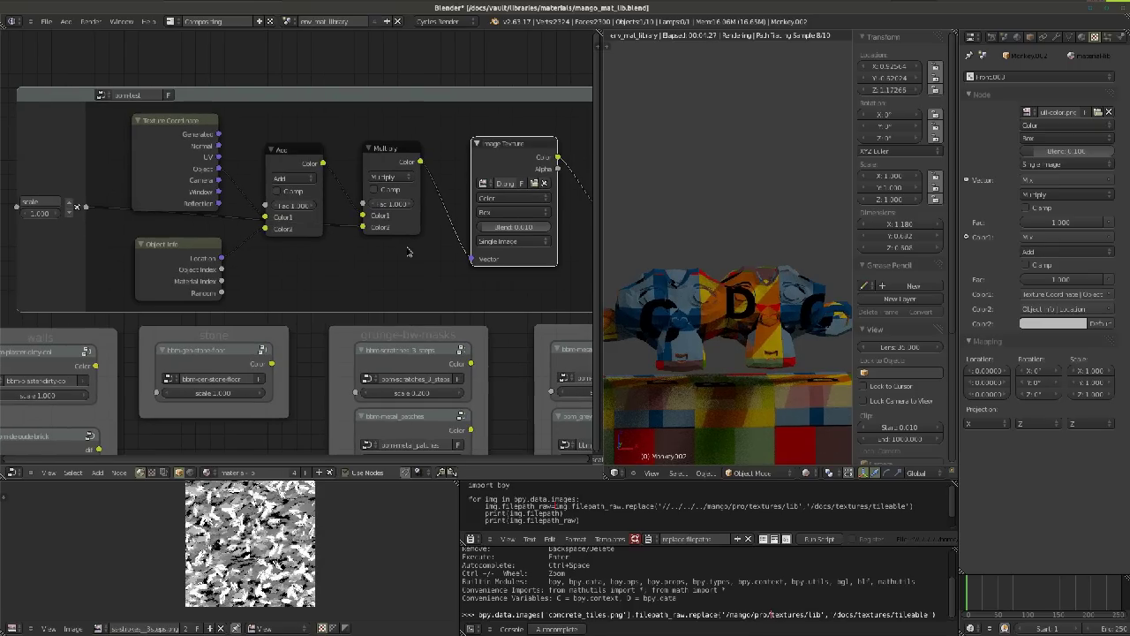
{"action": "key", "text": "Tab"}
{"action": "scroll", "coordinate": [265, 223], "scroll_direction": "down", "scroll_amount": 2}
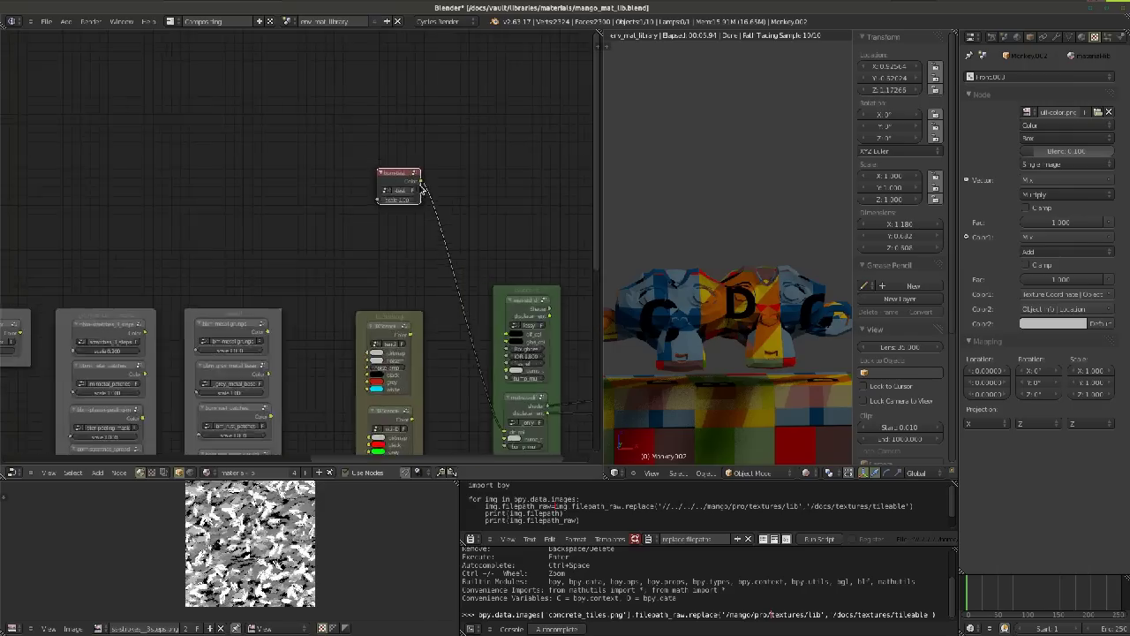
{"action": "scroll", "coordinate": [411, 210], "scroll_direction": "up", "scroll_amount": 5}
{"action": "mouse_move", "coordinate": [411, 211]}
{"action": "left_mouse_down"}
{"action": "mouse_move", "coordinate": [366, 212]}
{"action": "mouse_move", "coordinate": [389, 212]}
{"action": "left_mouse_up"}
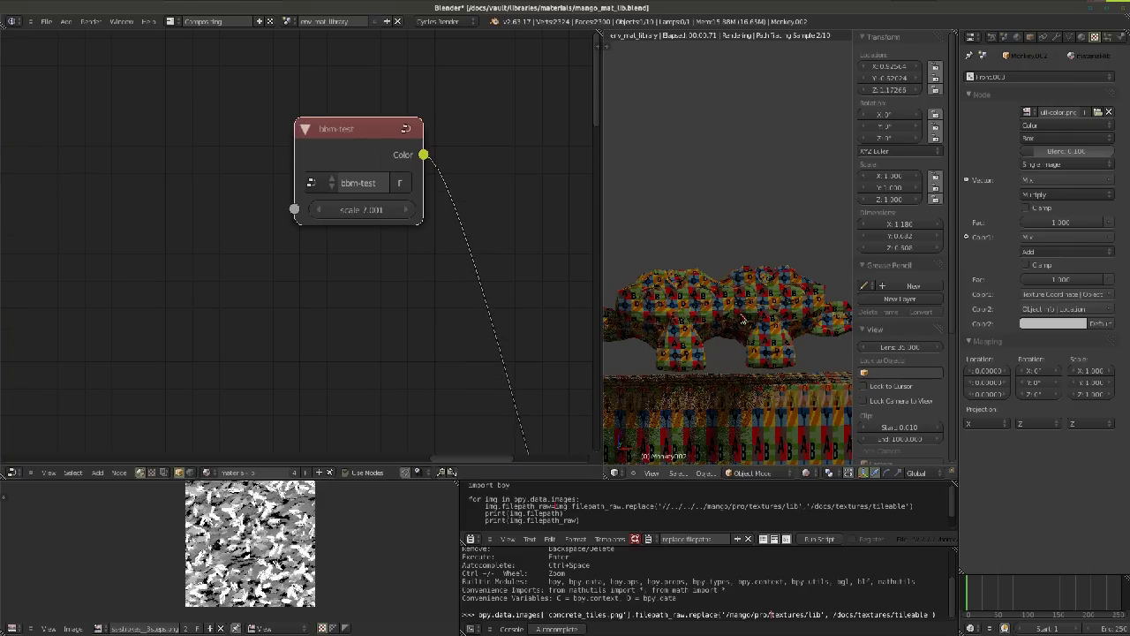
Reopen the bbm-test group and lower the Multiply node slightly to expose the scale link into Color2
{"action": "scroll", "coordinate": [461, 182], "scroll_direction": "down", "scroll_amount": 5}
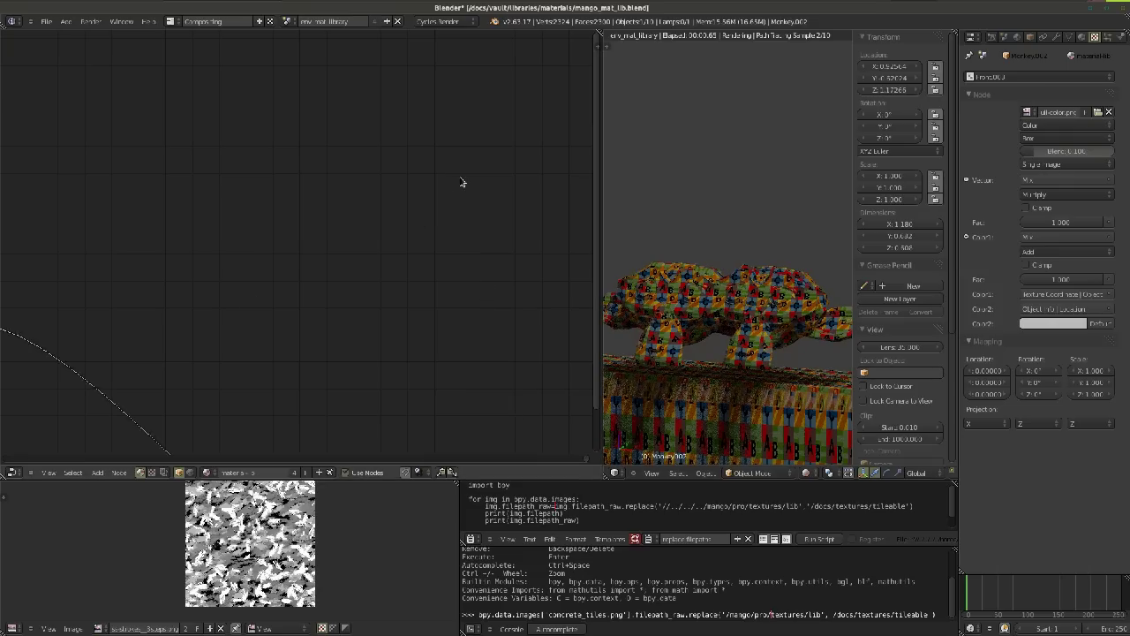
{"action": "middle_click_drag", "start_coordinate": [85, 269], "coordinate": [288, 250]}
{"action": "scroll", "coordinate": [199, 243], "scroll_direction": "up", "scroll_amount": 4}
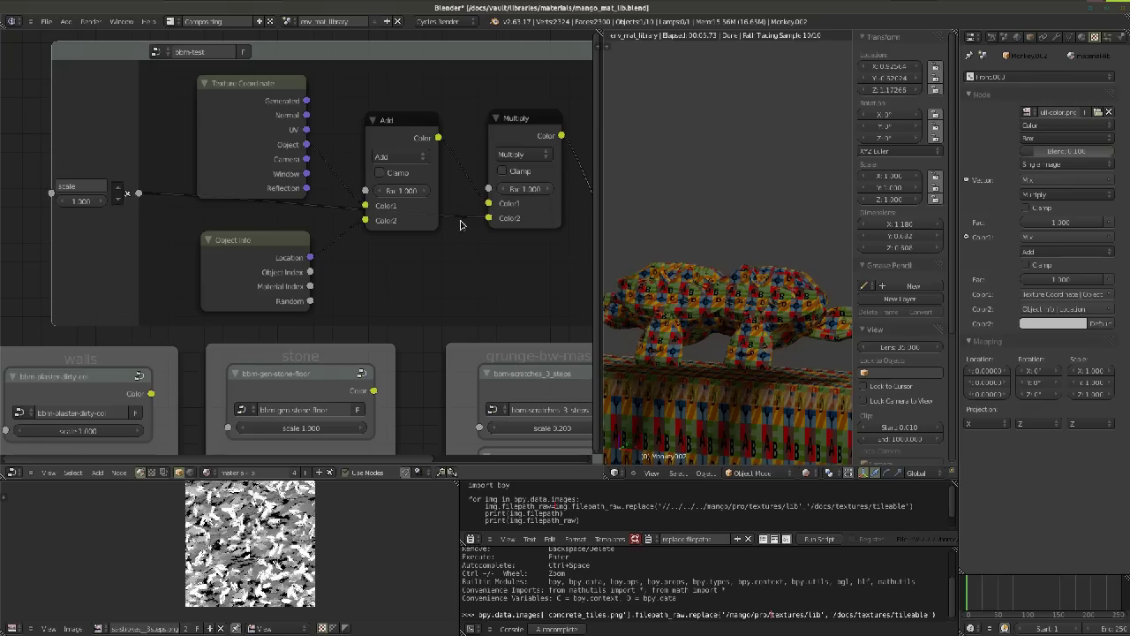
{"action": "left_click_drag", "start_coordinate": [508, 123], "coordinate": [505, 138]}
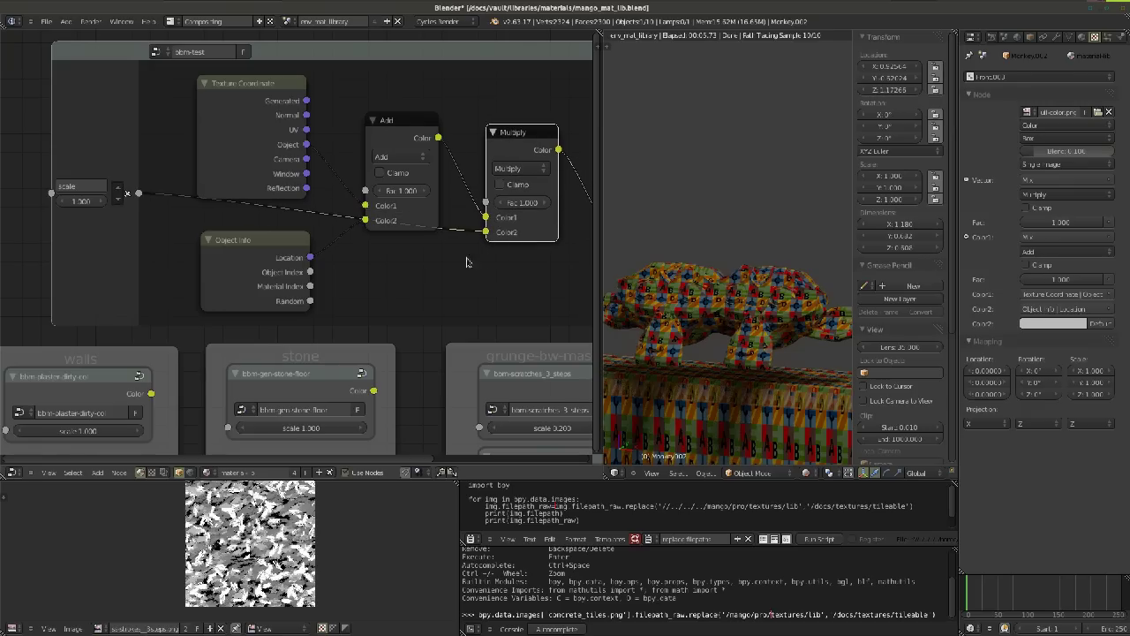
Insert a Math Add node feeding Multiply's Color2, with its first value linked to the group input
{"action": "key", "text": "shift+a"}
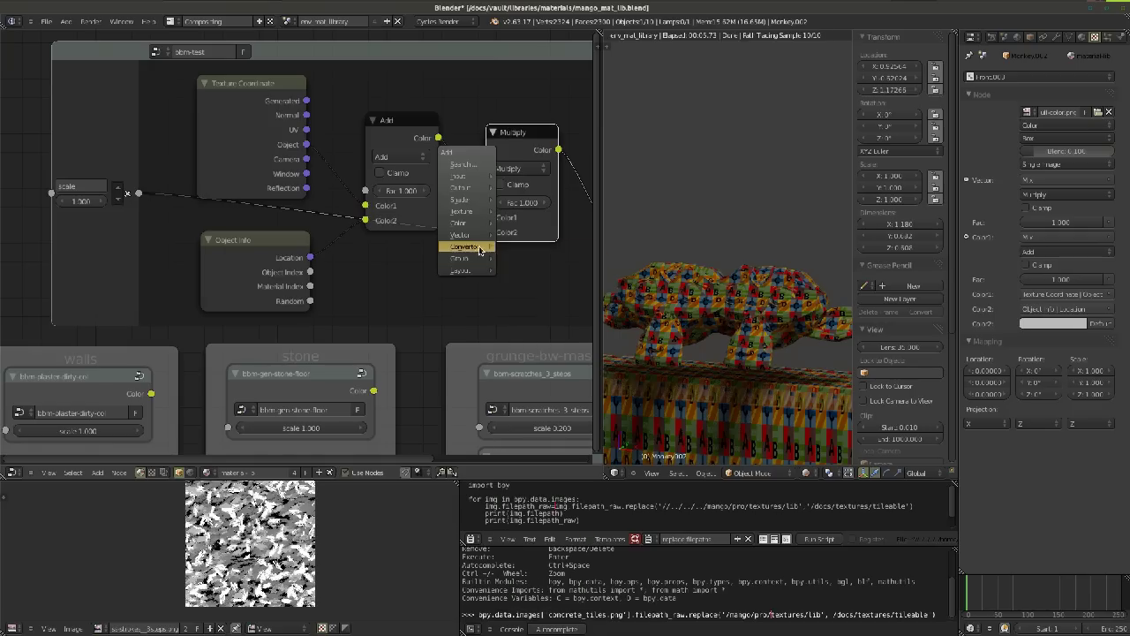
{"action": "mouse_move", "coordinate": [468, 224]}
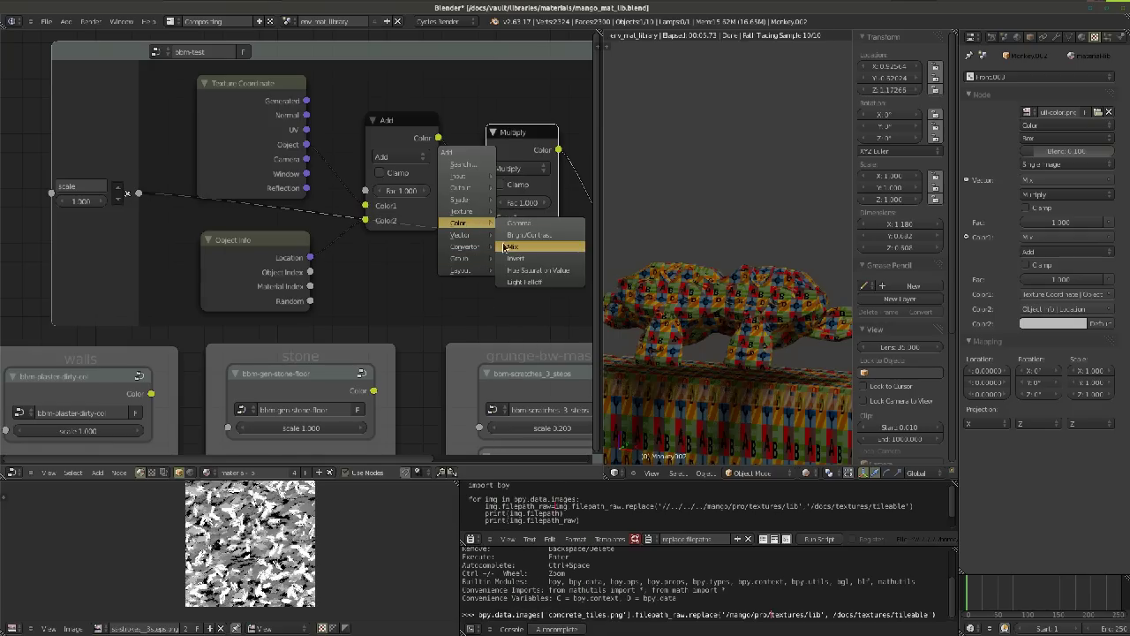
{"action": "mouse_move", "coordinate": [469, 250]}
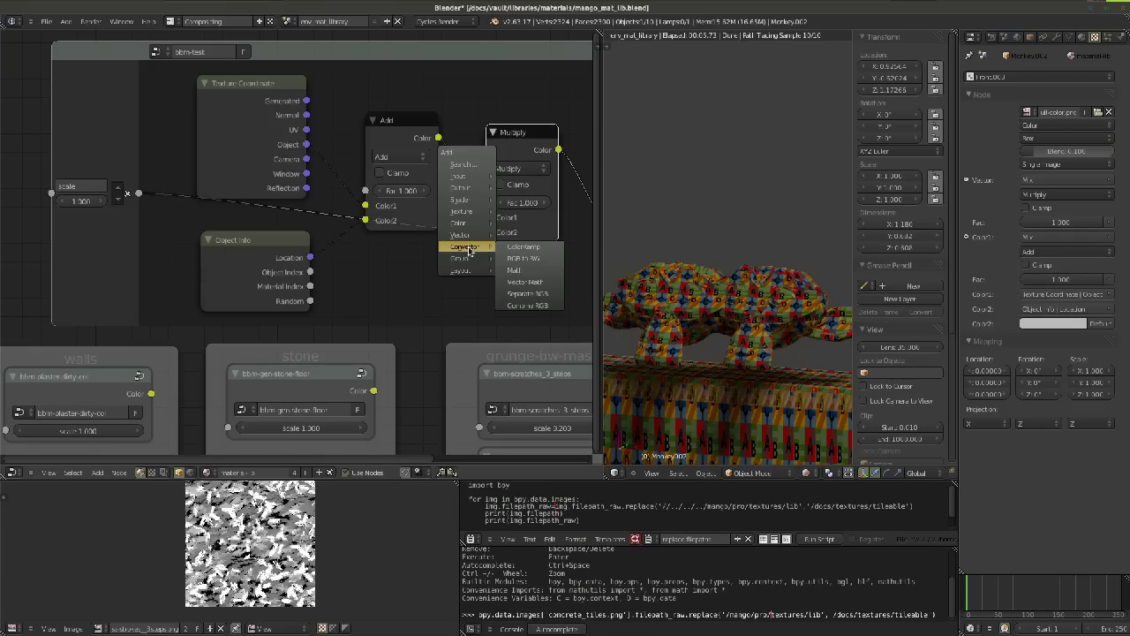
{"action": "left_click", "coordinate": [514, 269]}
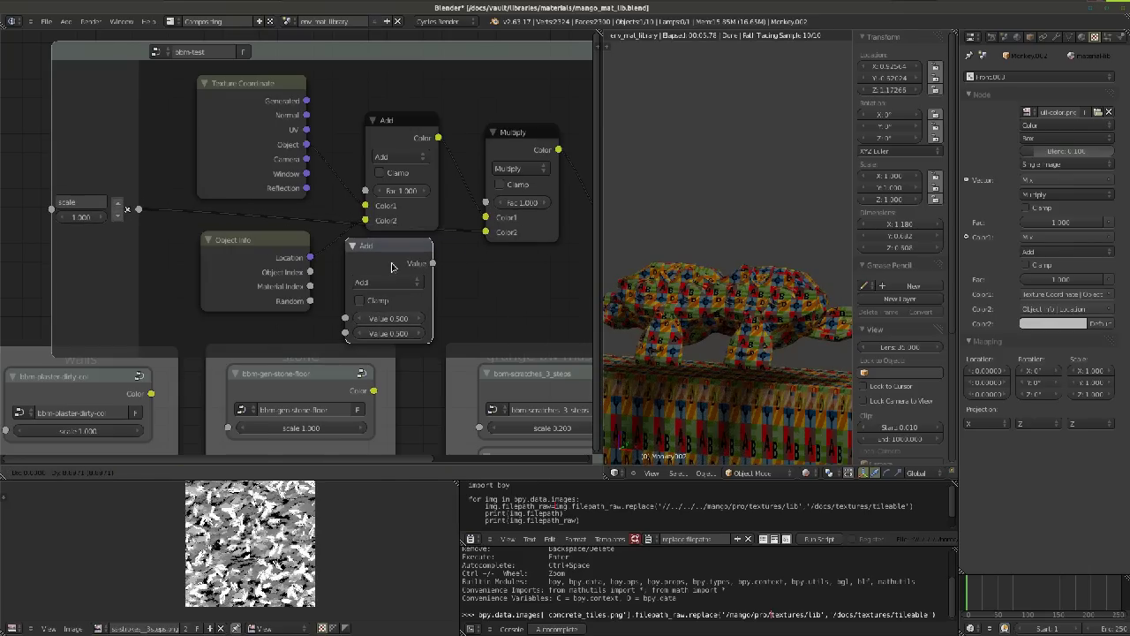
{"action": "left_click", "coordinate": [391, 267]}
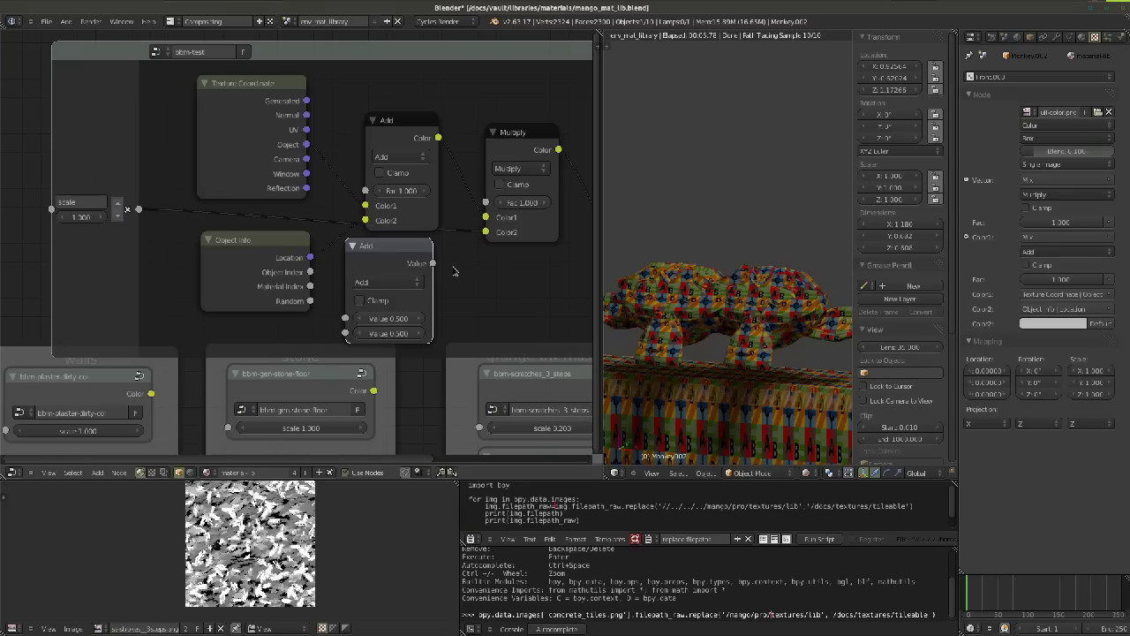
{"action": "left_click_drag", "start_coordinate": [433, 262], "coordinate": [486, 232]}
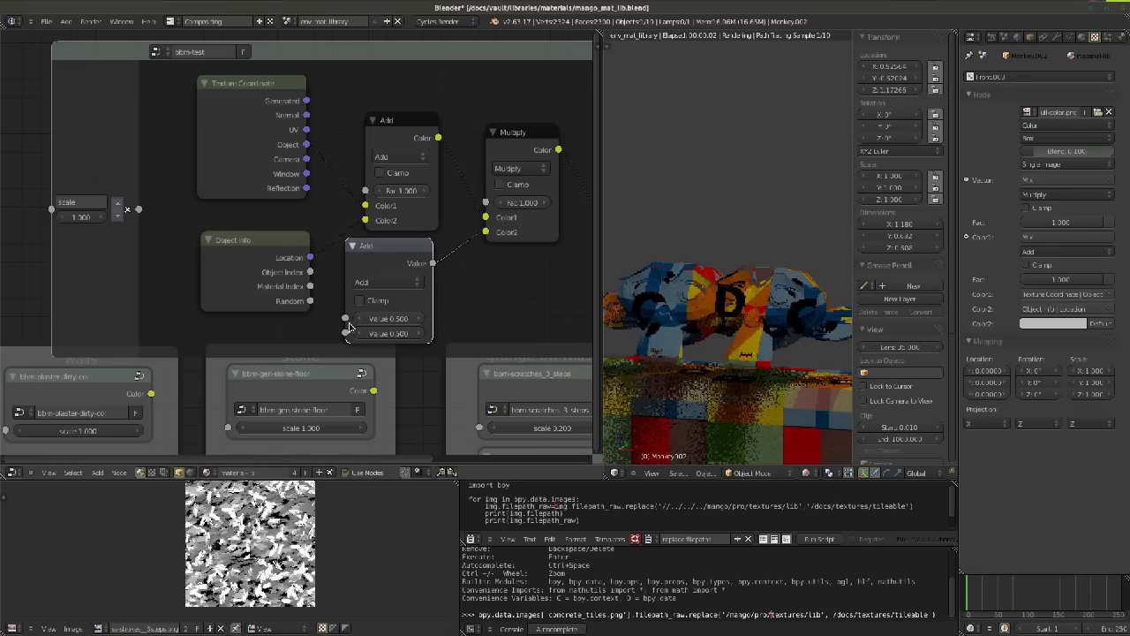
{"action": "left_click_drag", "start_coordinate": [346, 318], "coordinate": [138, 210]}
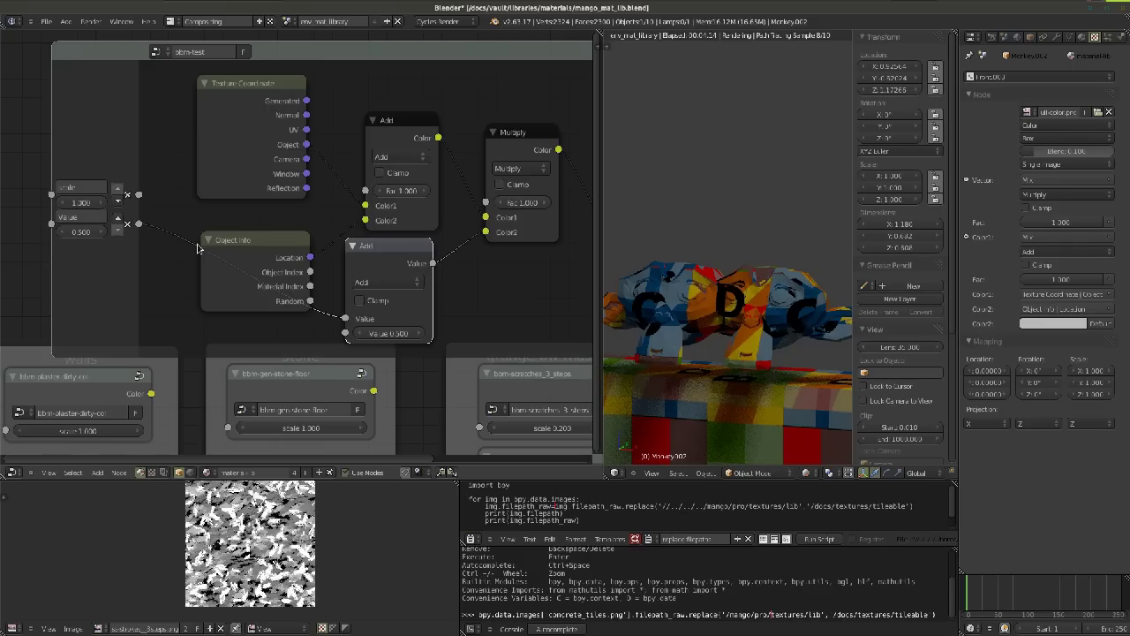
Delete the Math node and link the group's new Value input directly to Multiply's Color2
{"action": "key", "text": "x"}
{"action": "left_click_drag", "start_coordinate": [138, 209], "coordinate": [496, 234]}
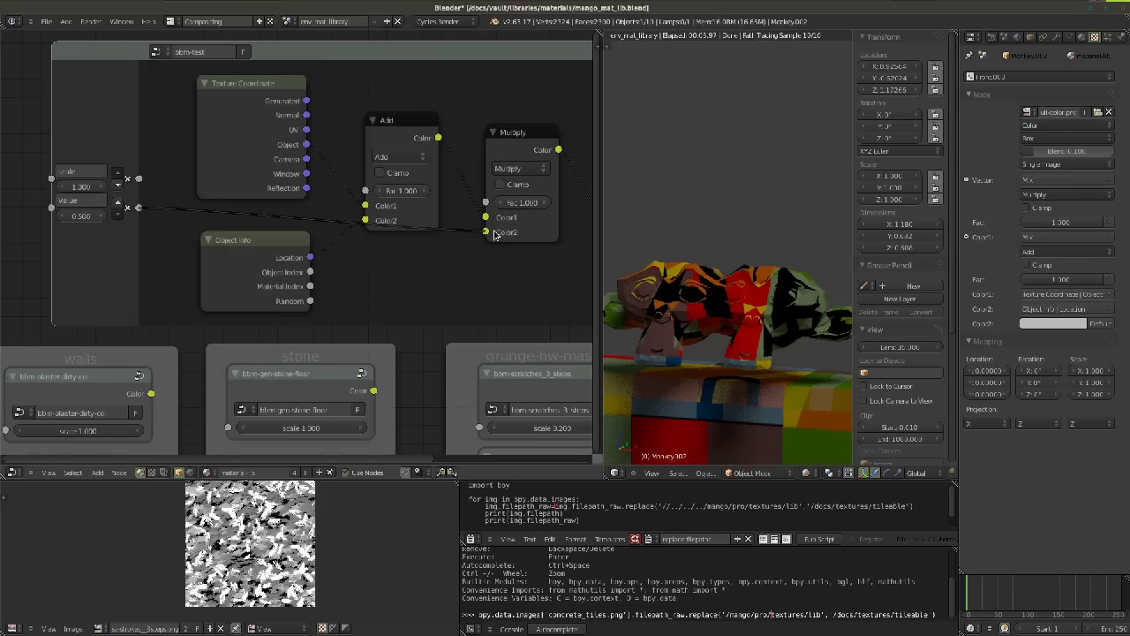
Set the default of the group's Value input to 2.0
{"action": "left_click", "coordinate": [64, 216]}
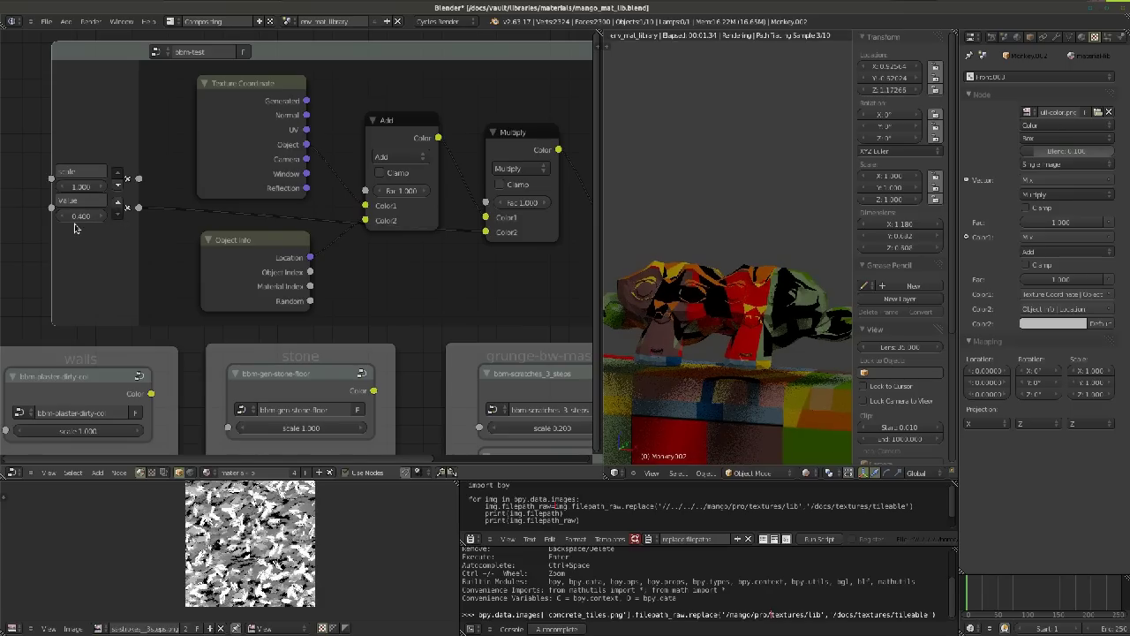
{"action": "left_click", "coordinate": [81, 216]}
{"action": "type", "text": "20"}
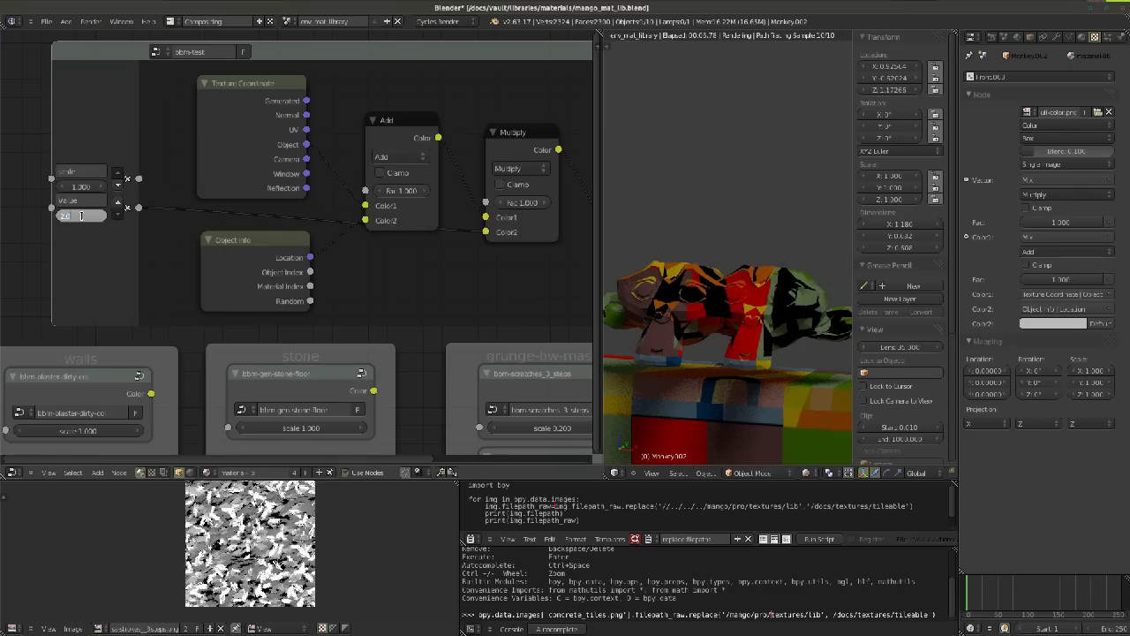
{"action": "key", "text": "Return"}
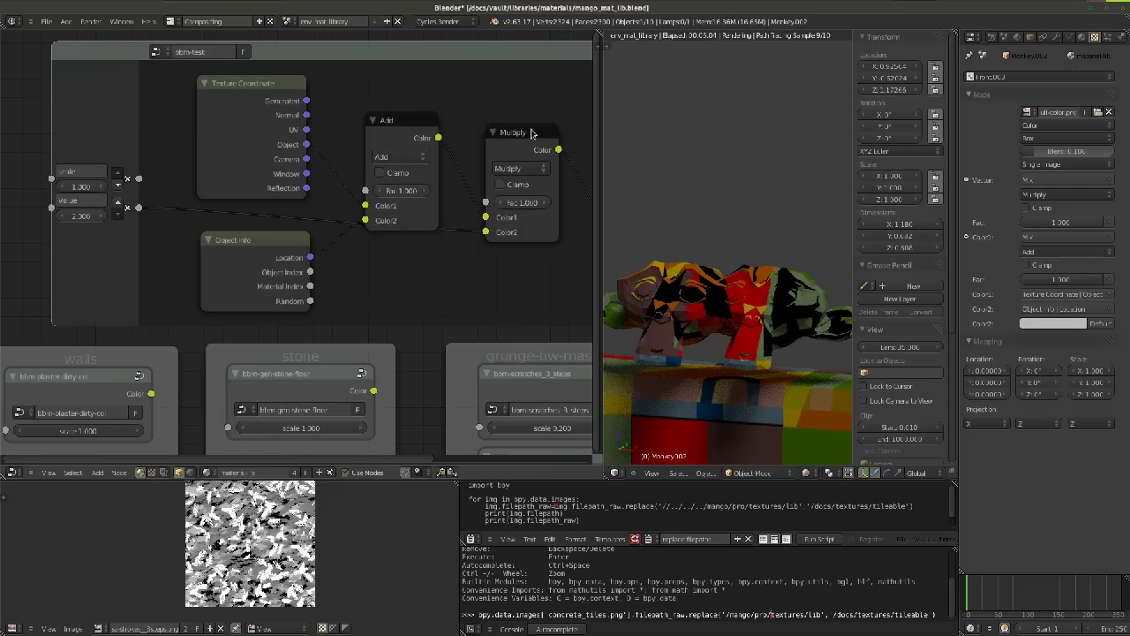
Undo the extra Value input, restoring the scale input's link to Multiply's Color2
{"action": "left_click", "coordinate": [485, 238]}
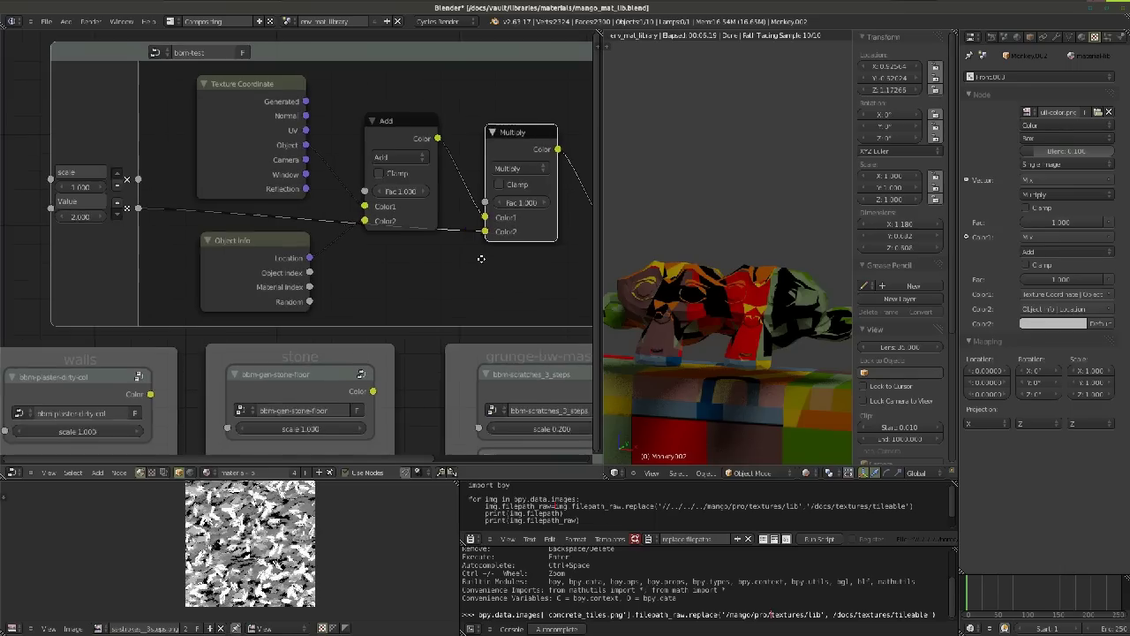
{"action": "middle_click_drag", "start_coordinate": [484, 255], "coordinate": [452, 260]}
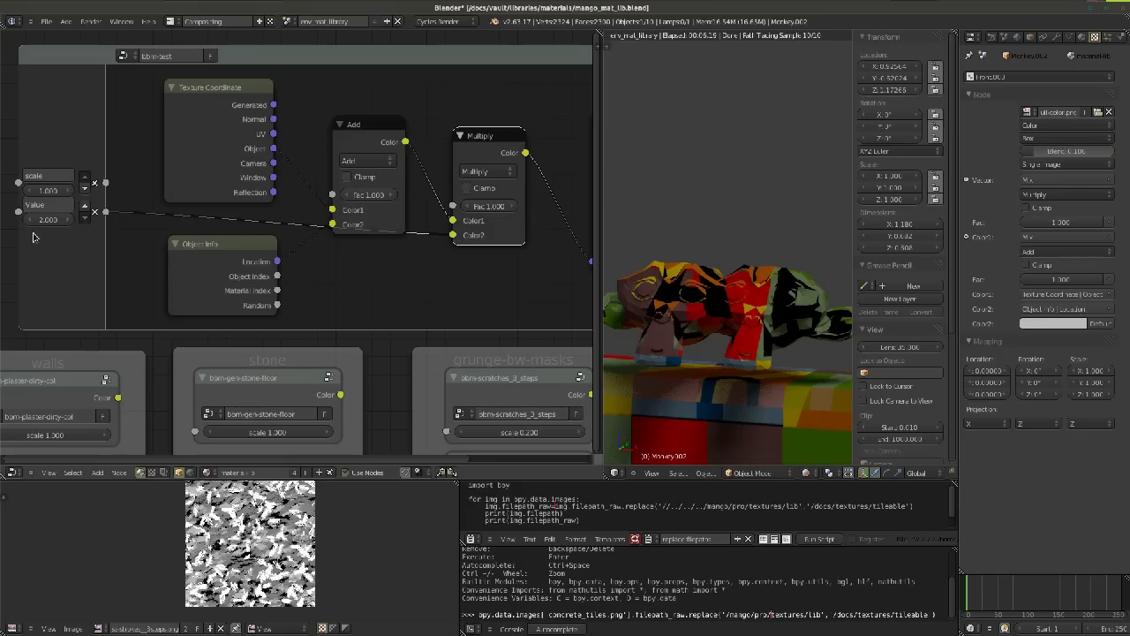
{"action": "key", "text": "ctrl+z"}
{"action": "middle_click_drag", "start_coordinate": [468, 298], "coordinate": [461, 297]}
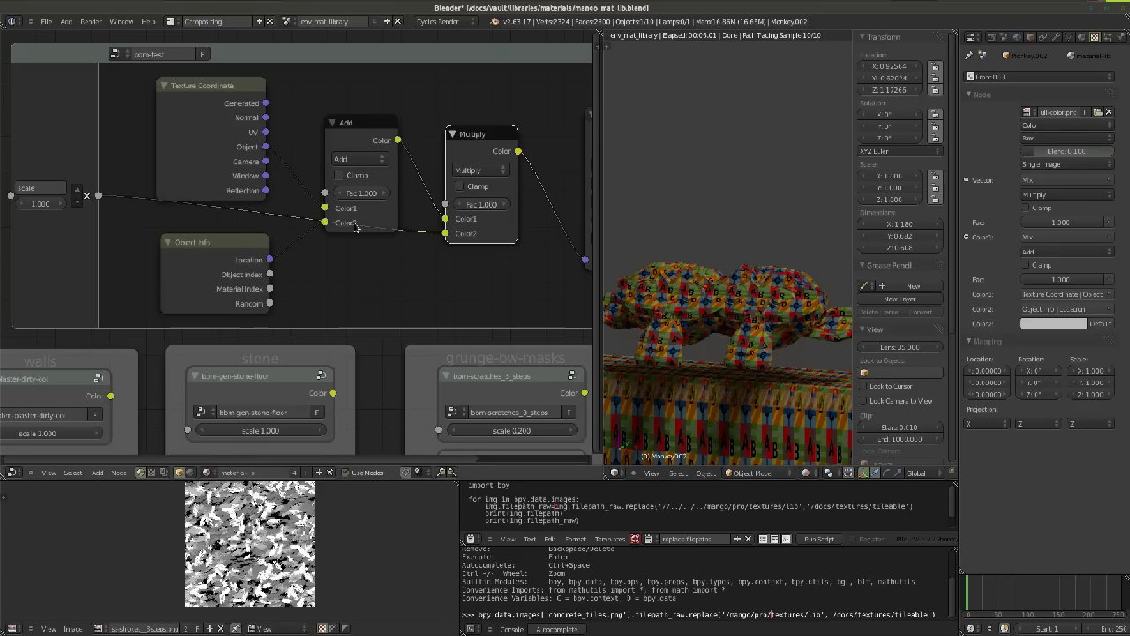
Try a Fac of 0.1 on the Multiply node, and replace it with 30
{"action": "left_click", "coordinate": [491, 204]}
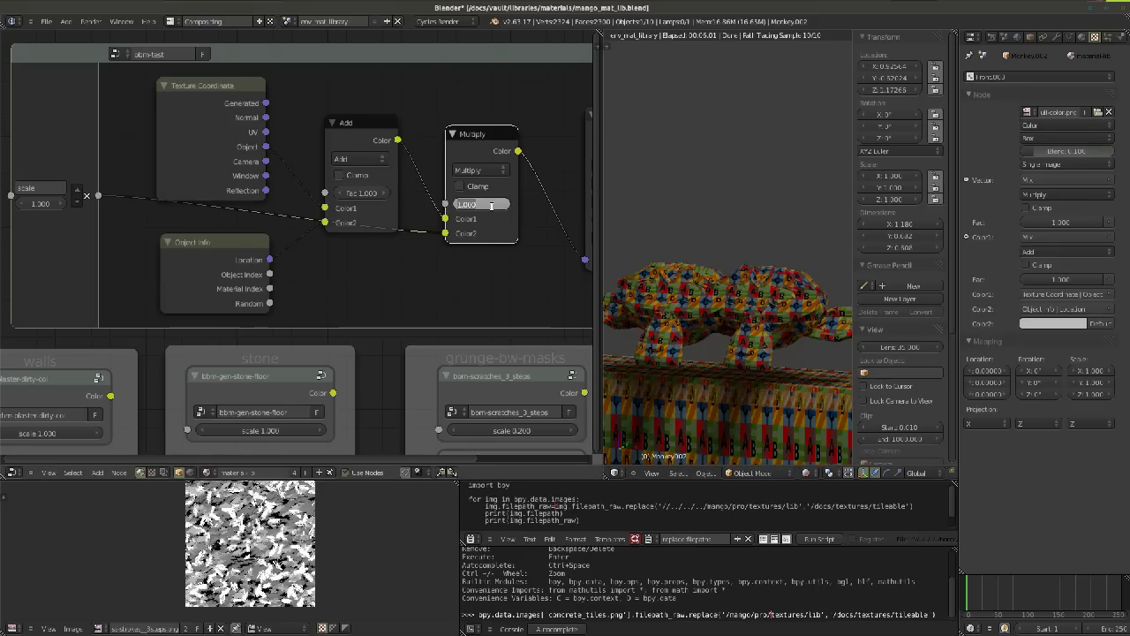
{"action": "type", "text": "0.1"}
{"action": "key", "text": "Return"}
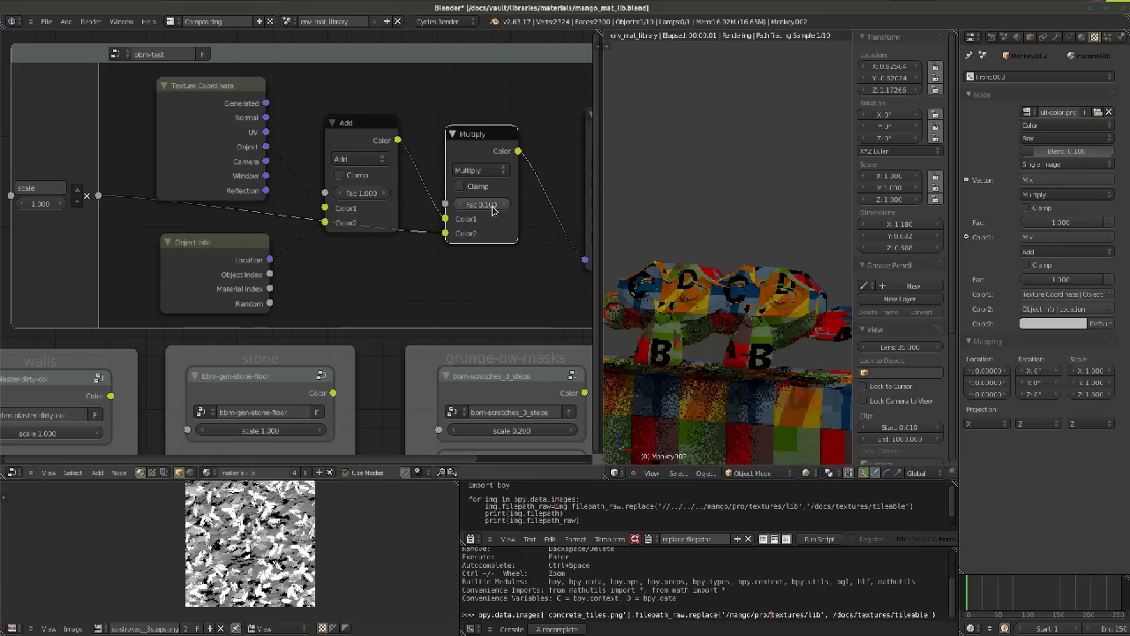
{"action": "left_click", "coordinate": [477, 204]}
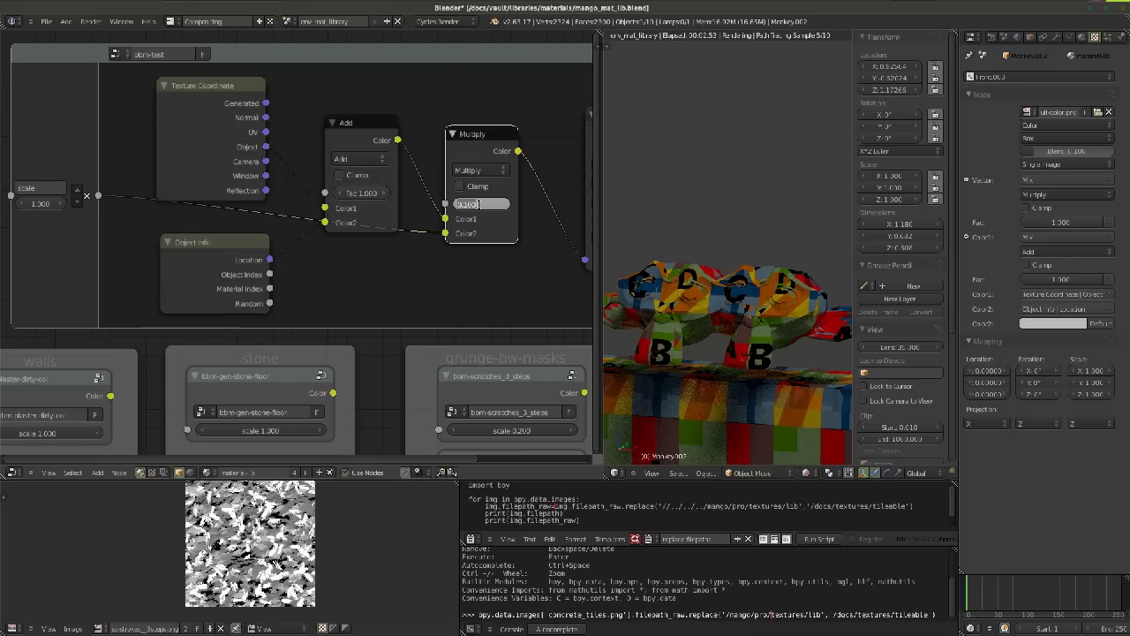
{"action": "type", "text": "30"}
{"action": "key", "text": "Return"}
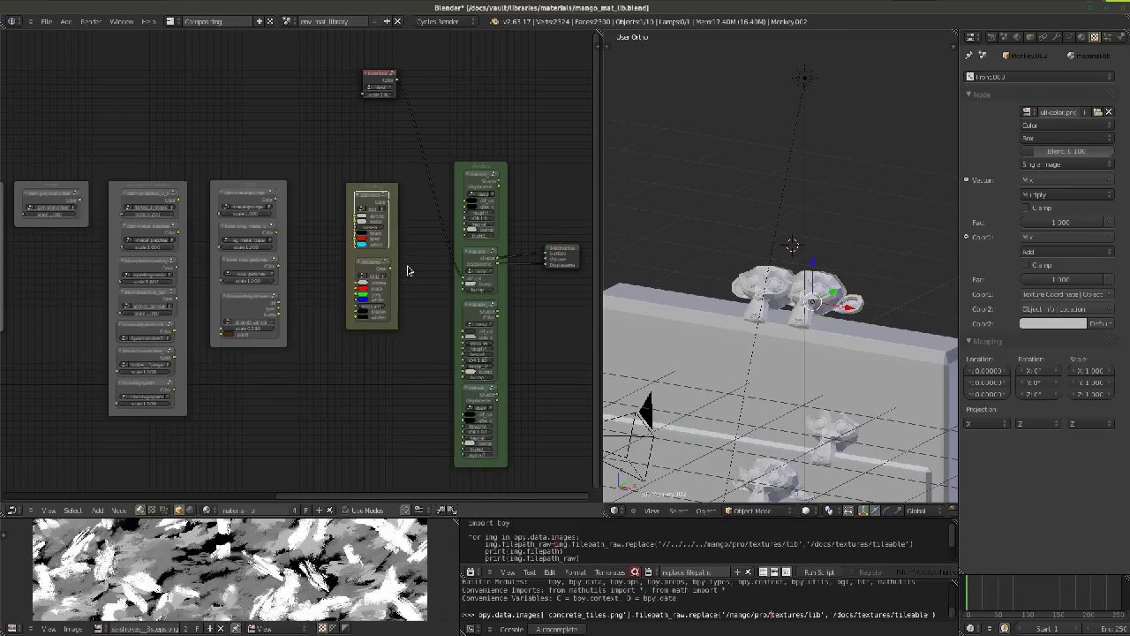
Examine the metal, blending and shaders frames, focusing on the inputs of the two 3XStencil groups in the blending frame
{"action": "scroll", "coordinate": [408, 270], "scroll_direction": "up", "scroll_amount": 2}
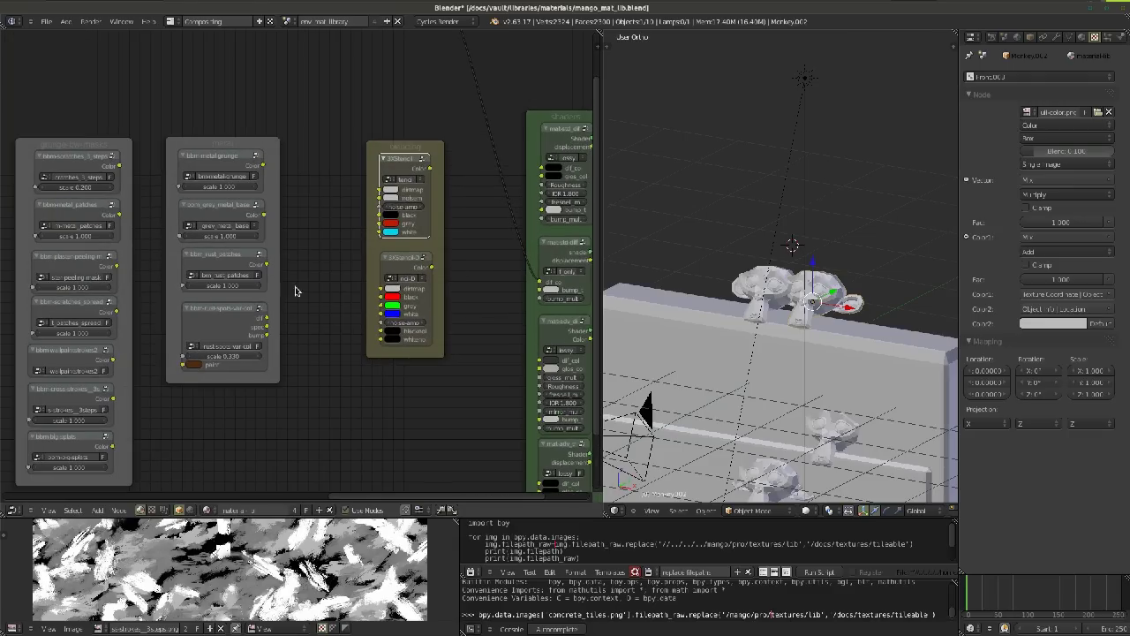
{"action": "scroll", "coordinate": [370, 173], "scroll_direction": "up", "scroll_amount": 2}
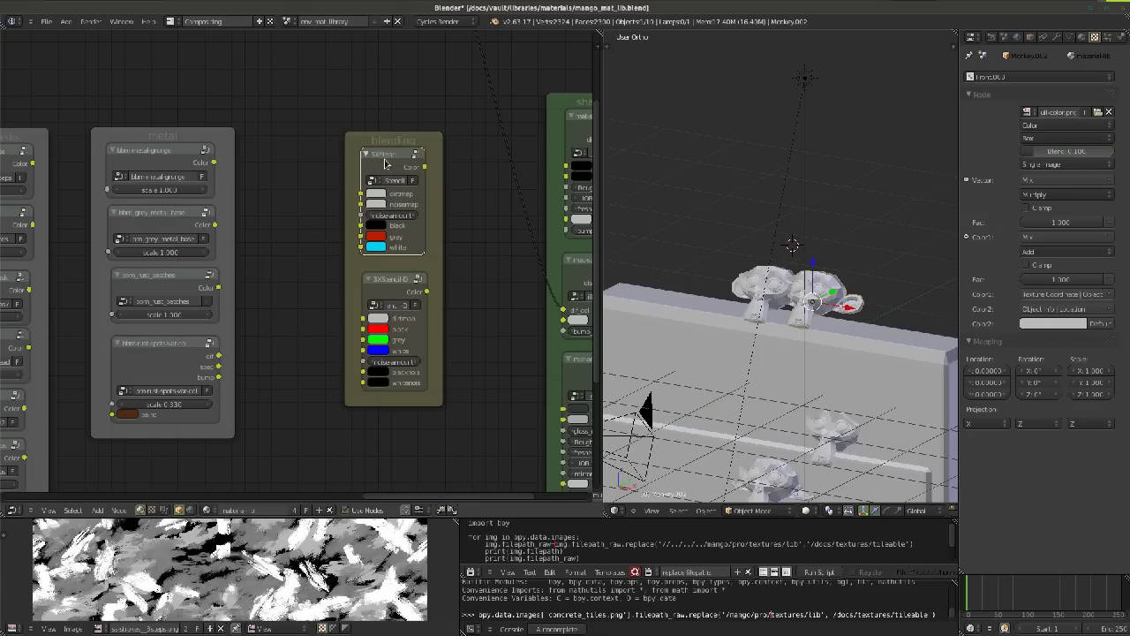
{"action": "scroll", "coordinate": [432, 251], "scroll_direction": "down", "scroll_amount": 4}
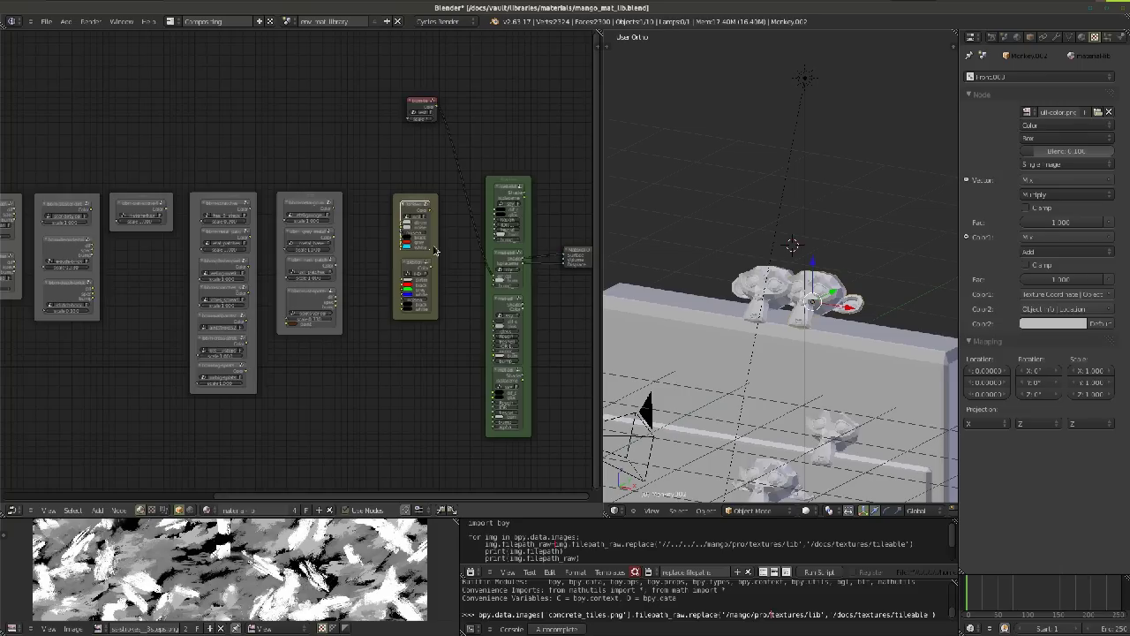
{"action": "middle_click_drag", "start_coordinate": [351, 243], "coordinate": [519, 230]}
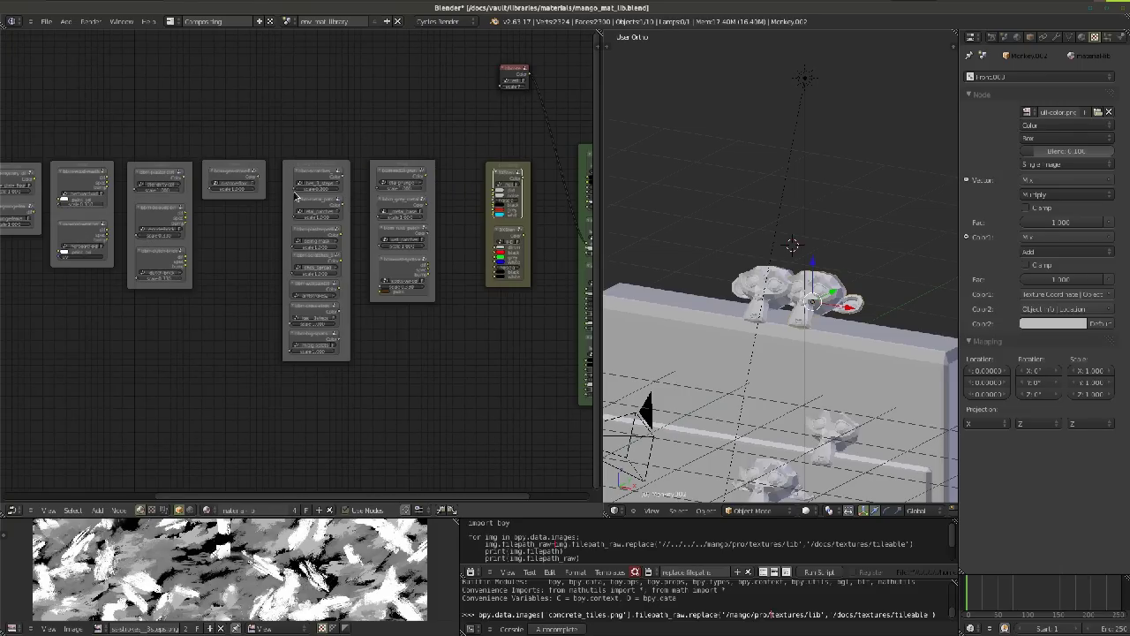
{"action": "scroll", "coordinate": [402, 226], "scroll_direction": "up", "scroll_amount": 2}
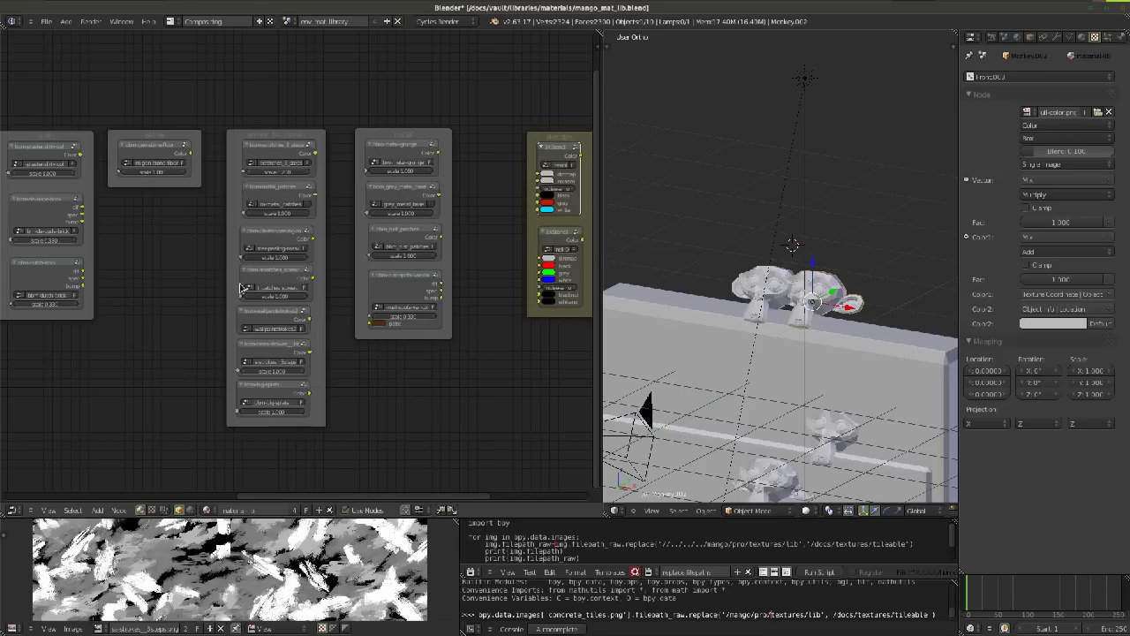
{"action": "scroll", "coordinate": [171, 378], "scroll_direction": "right", "scroll_amount": 4, "text": "ctrl"}
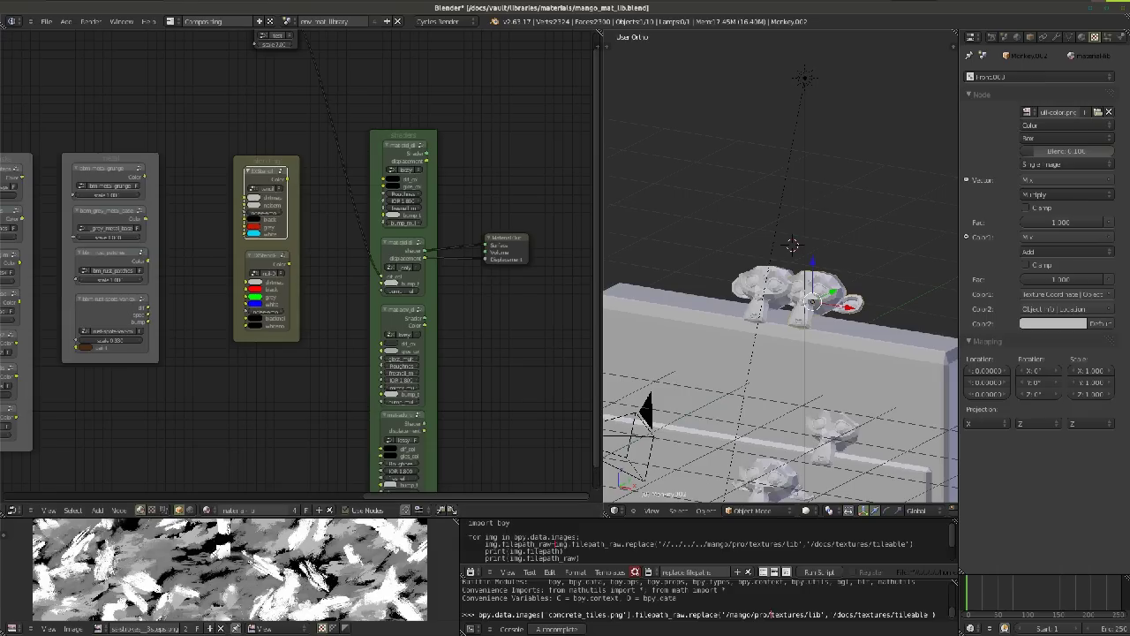
{"action": "scroll", "coordinate": [423, 170], "scroll_direction": "up", "scroll_amount": 1}
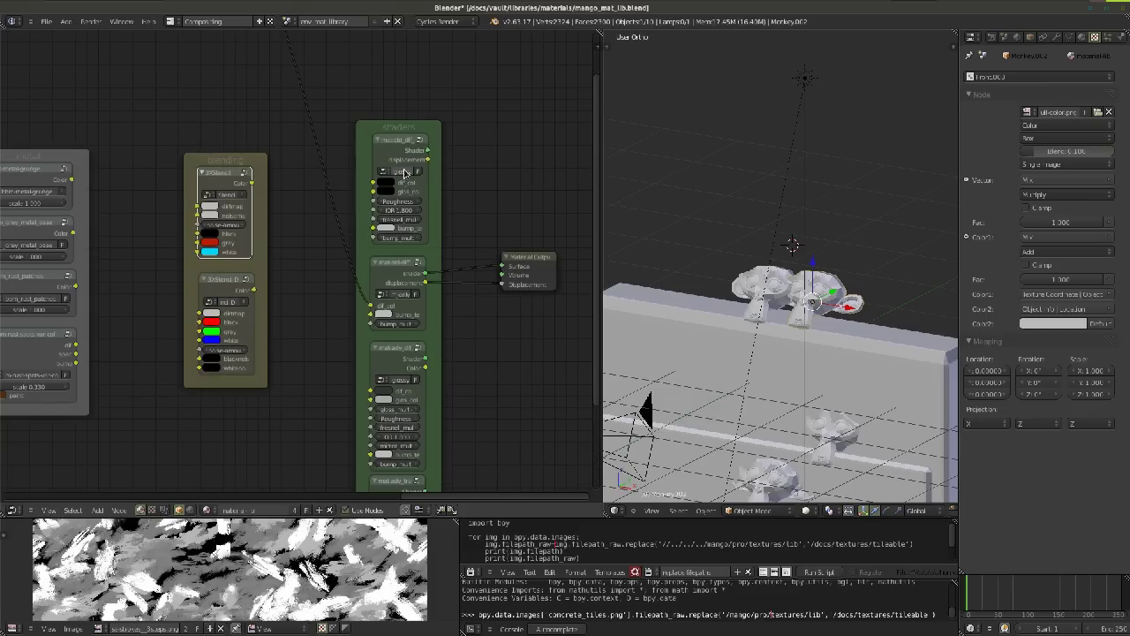
{"action": "middle_click_drag", "start_coordinate": [358, 237], "coordinate": [435, 325]}
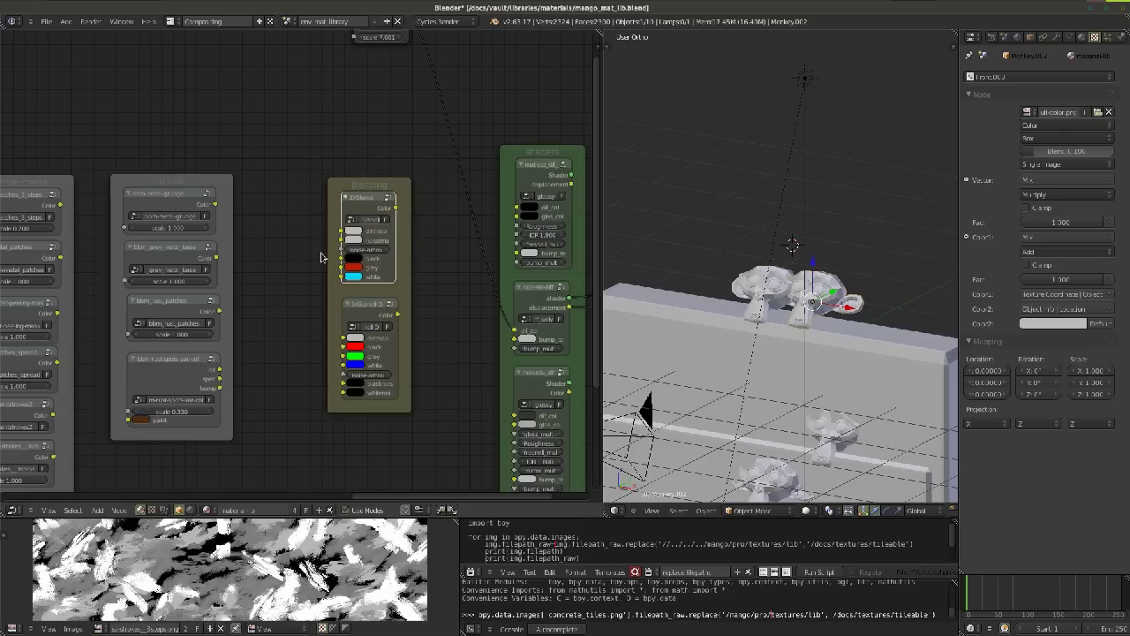
{"action": "scroll", "coordinate": [383, 201], "scroll_direction": "up", "scroll_amount": 2}
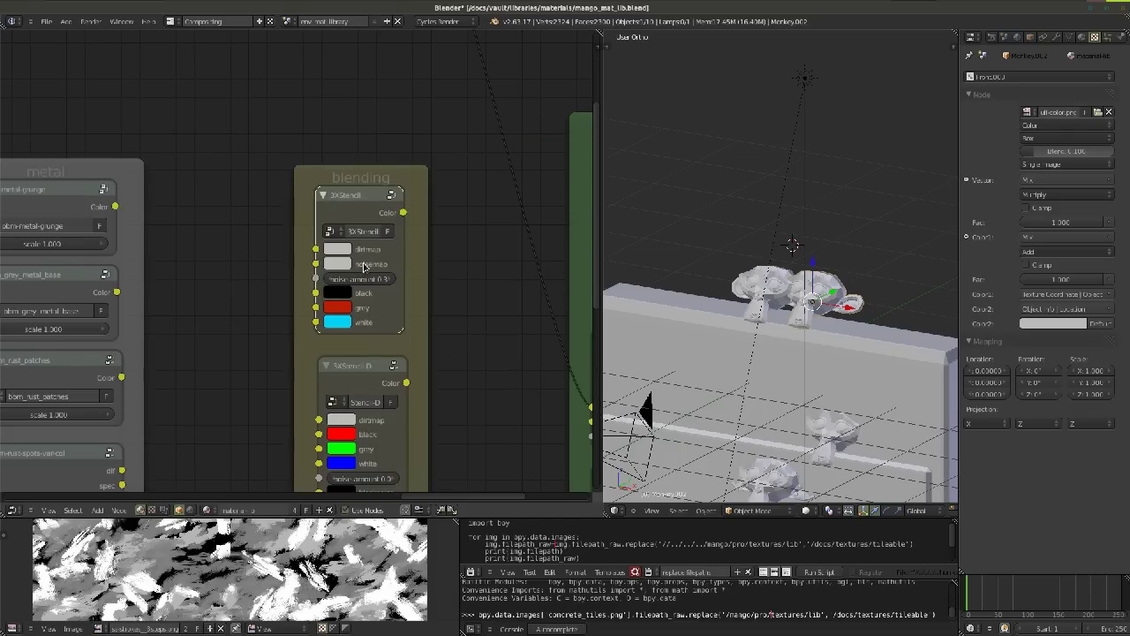
{"action": "left_click_drag", "start_coordinate": [362, 263], "coordinate": [361, 261]}
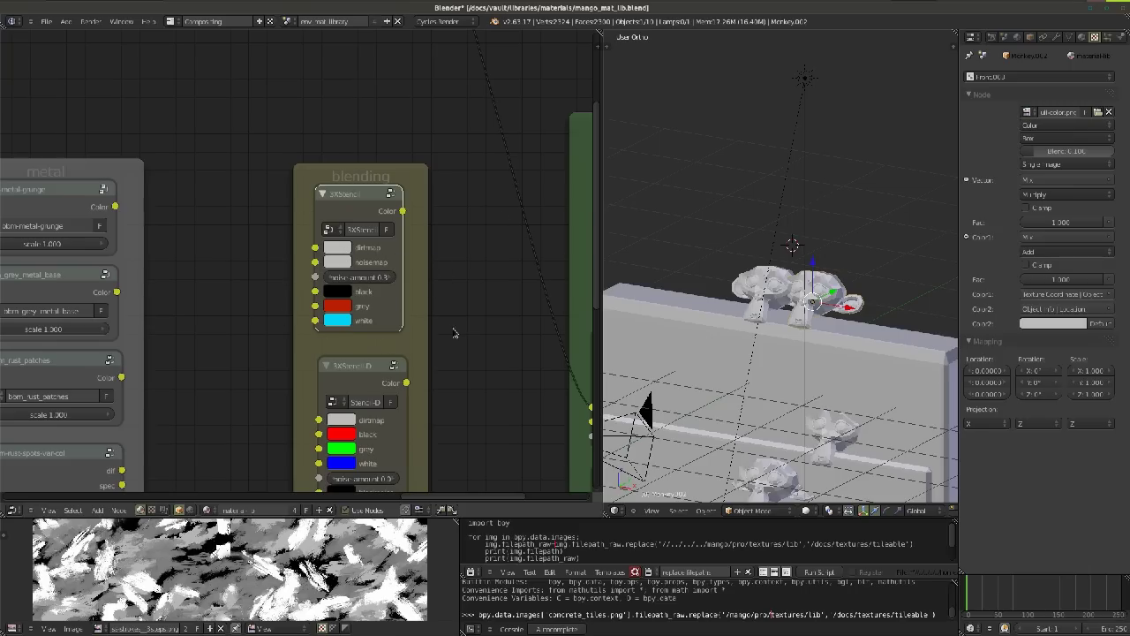
{"action": "scroll", "coordinate": [479, 291], "scroll_direction": "down", "scroll_amount": 2}
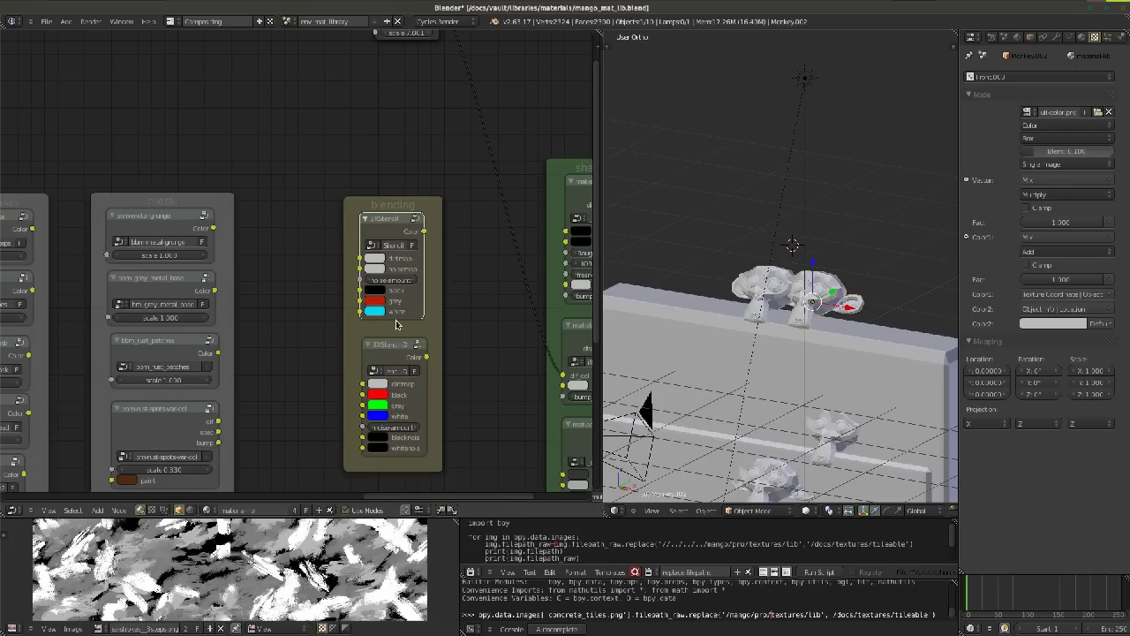
{"action": "scroll", "coordinate": [388, 313], "scroll_direction": "up", "scroll_amount": 2}
{"action": "scroll", "coordinate": [298, 313], "scroll_direction": "up", "scroll_amount": 1}
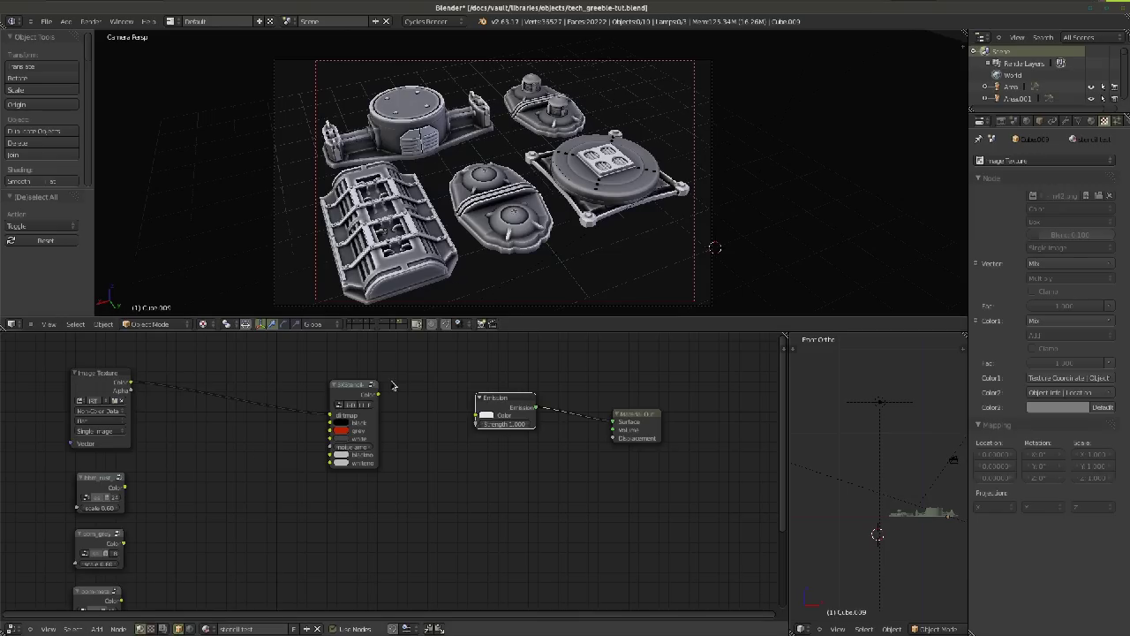
Slightly reposition the 3XStencil-D group, Image Texture and Emission nodes in the stencil test material
{"action": "left_click_drag", "start_coordinate": [371, 384], "coordinate": [367, 389]}
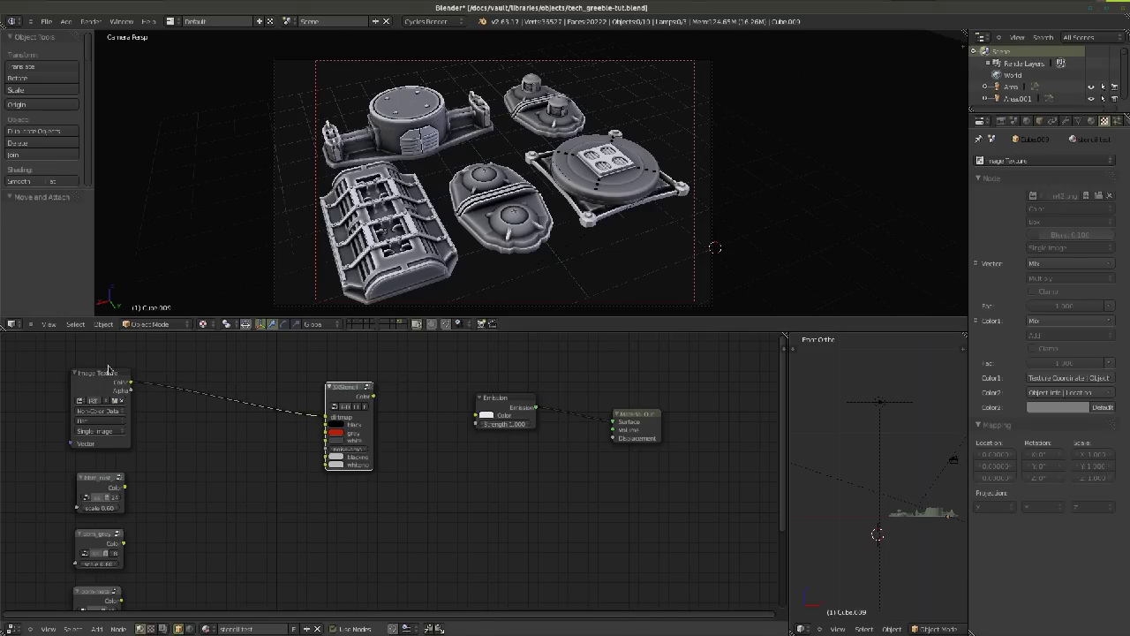
{"action": "mouse_move", "coordinate": [104, 372]}
{"action": "left_mouse_down"}
{"action": "mouse_move", "coordinate": [106, 353]}
{"action": "mouse_move", "coordinate": [104, 380]}
{"action": "left_mouse_up"}
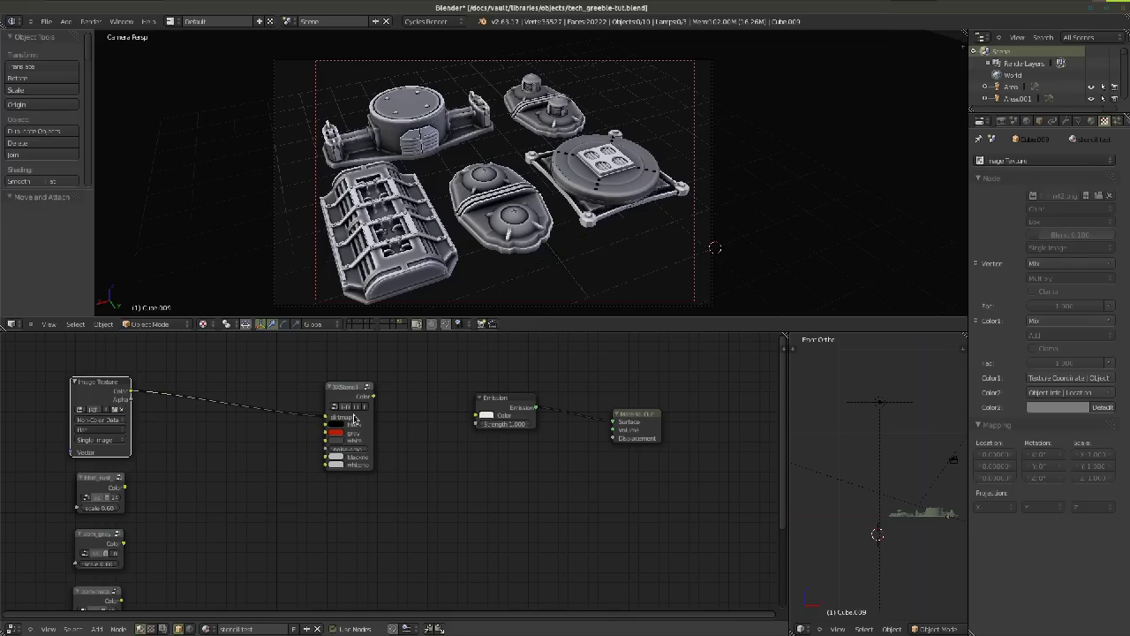
{"action": "left_click_drag", "start_coordinate": [359, 424], "coordinate": [349, 429]}
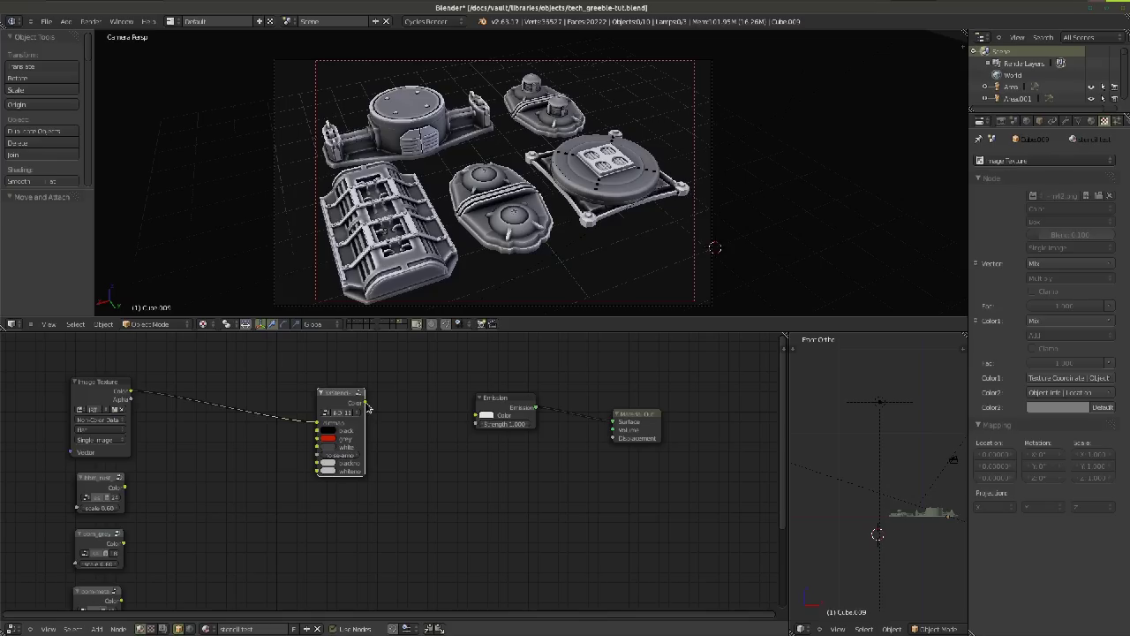
{"action": "left_click_drag", "start_coordinate": [366, 406], "coordinate": [396, 398]}
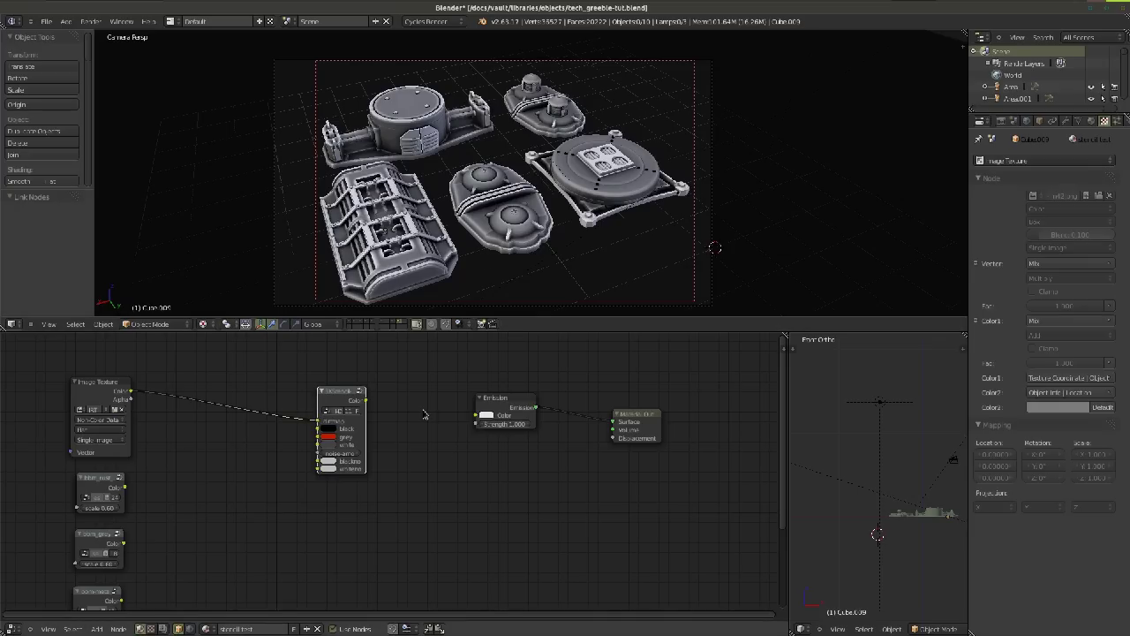
{"action": "left_click_drag", "start_coordinate": [499, 399], "coordinate": [499, 408]}
Switch the camera view to Rendered shading and link Cube.009's stencil test material to the other four greeble objects
{"action": "left_click", "coordinate": [207, 324]}
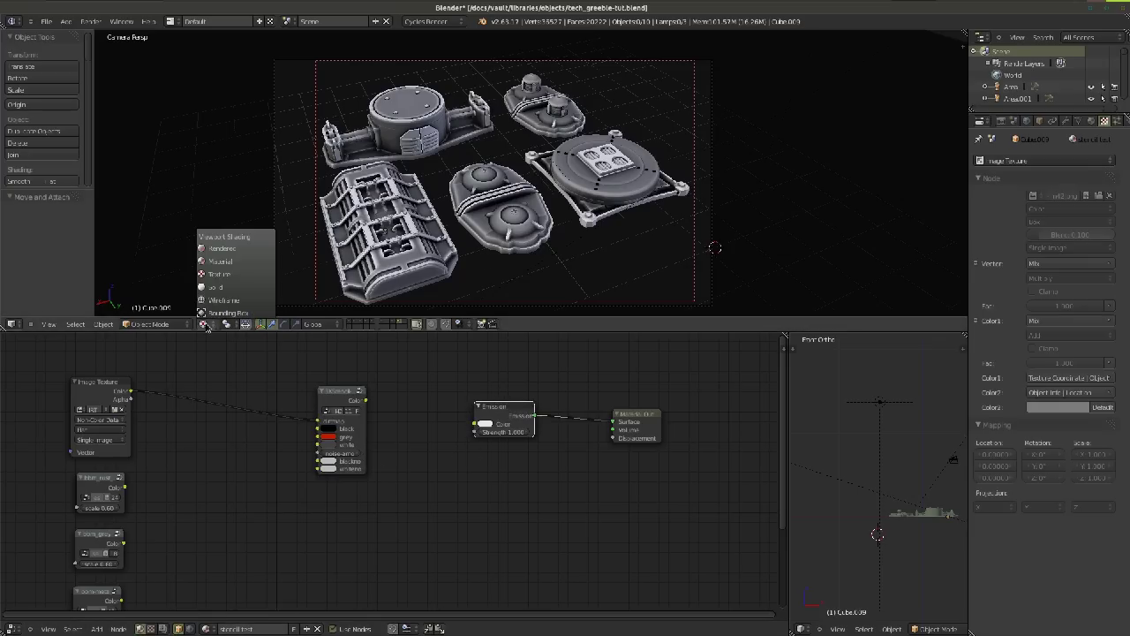
{"action": "left_click", "coordinate": [221, 248]}
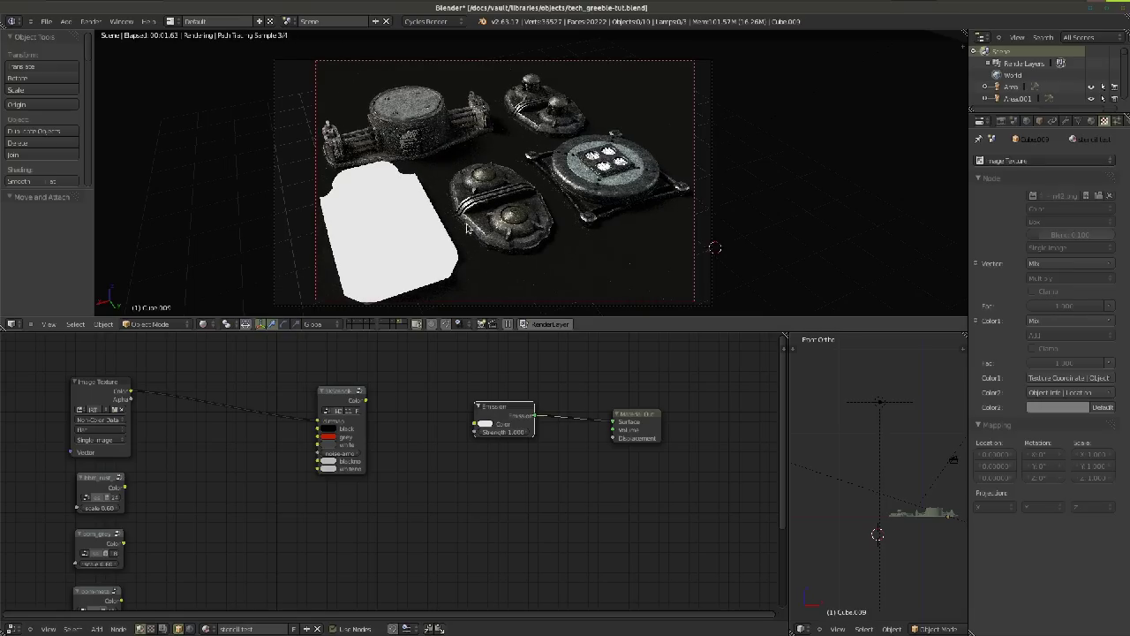
{"action": "right_click", "coordinate": [572, 118]}
{"action": "right_click", "coordinate": [515, 200]}
{"action": "right_click", "coordinate": [415, 119]}
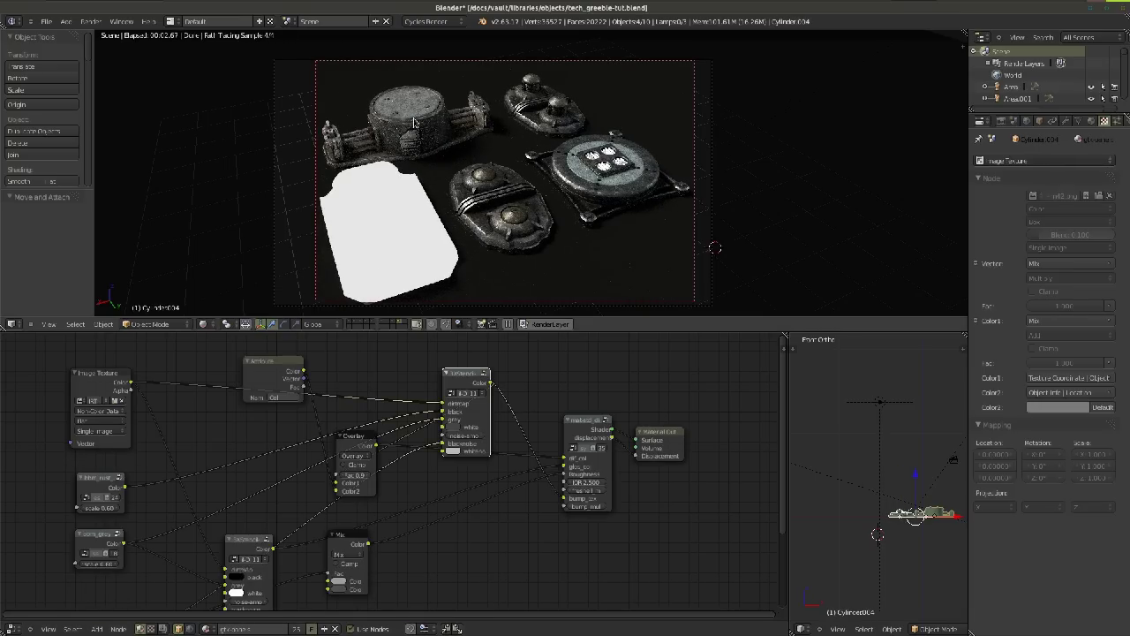
{"action": "right_click", "coordinate": [370, 247]}
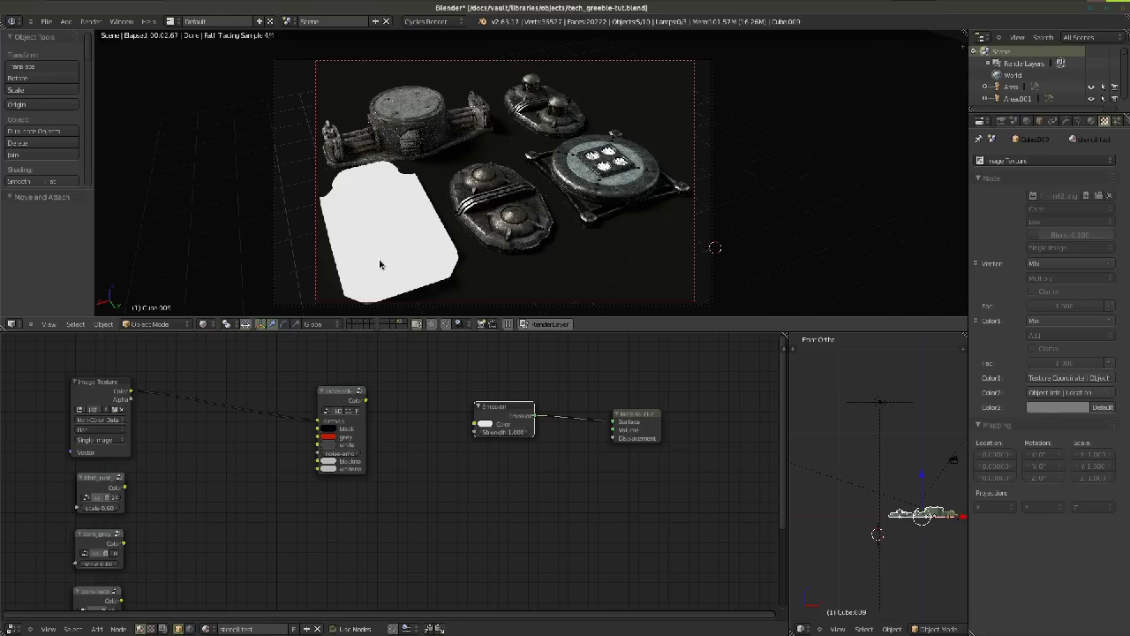
{"action": "key", "text": "ctrl+l"}
{"action": "left_click", "coordinate": [378, 264]}
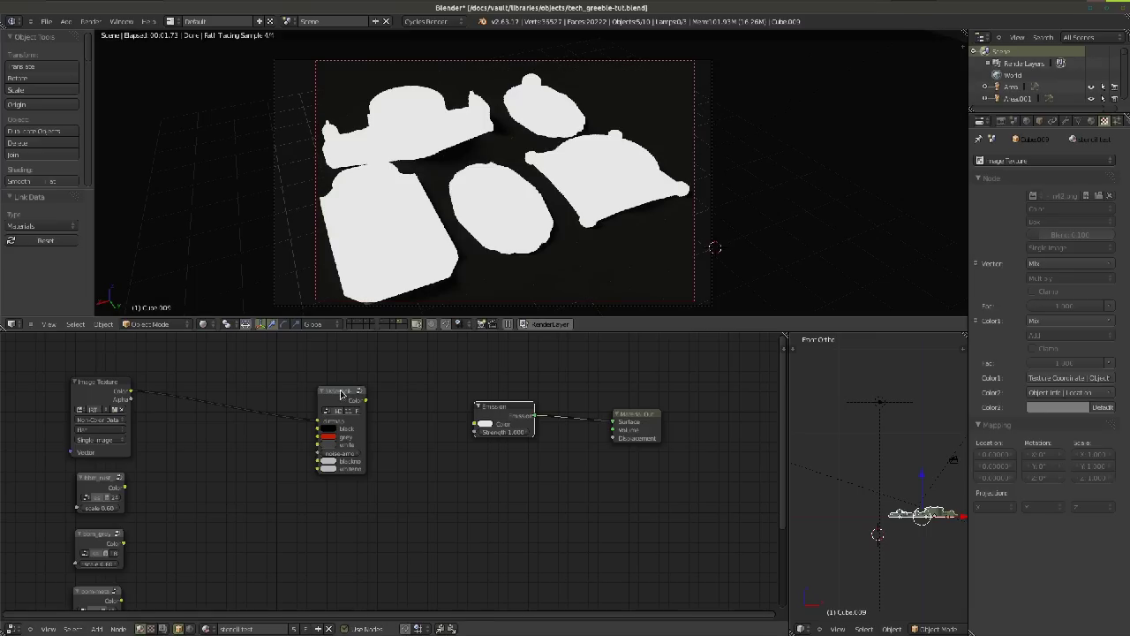
Link the 3XStencil-D group's Color output to the Emission node's Color input, and tidy the positions of the Image Texture and stencil nodes
{"action": "left_click_drag", "start_coordinate": [338, 398], "coordinate": [475, 424]}
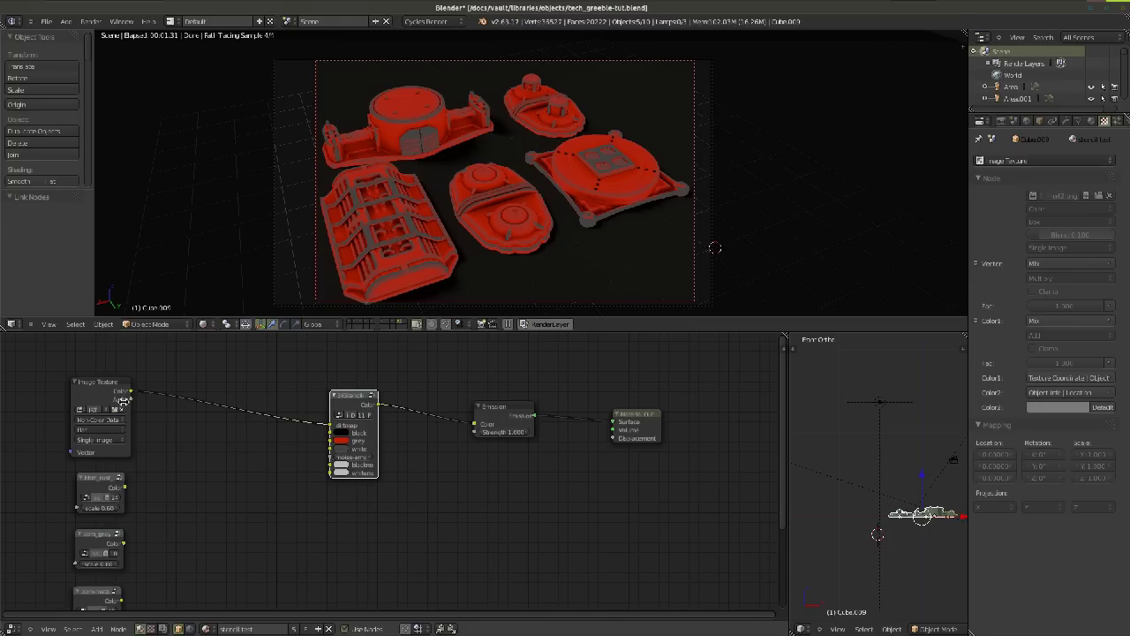
{"action": "left_click_drag", "start_coordinate": [88, 385], "coordinate": [85, 369]}
{"action": "scroll", "coordinate": [156, 384], "scroll_direction": "up", "scroll_amount": 1}
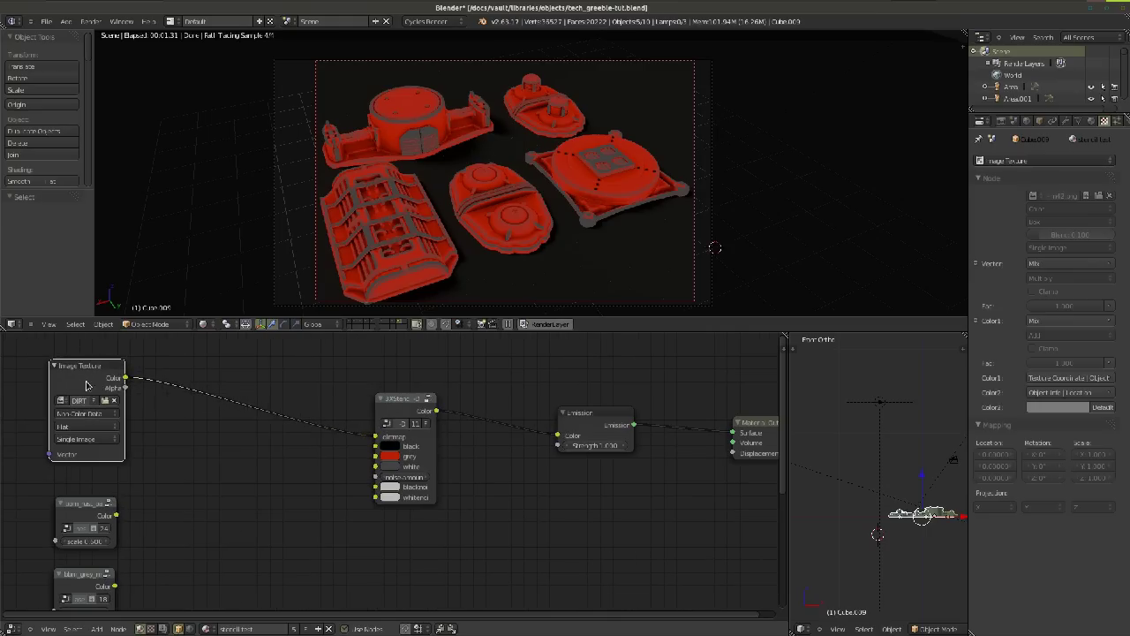
{"action": "scroll", "coordinate": [499, 436], "scroll_direction": "up", "scroll_amount": 1}
{"action": "middle_click_drag", "start_coordinate": [498, 437], "coordinate": [432, 434]}
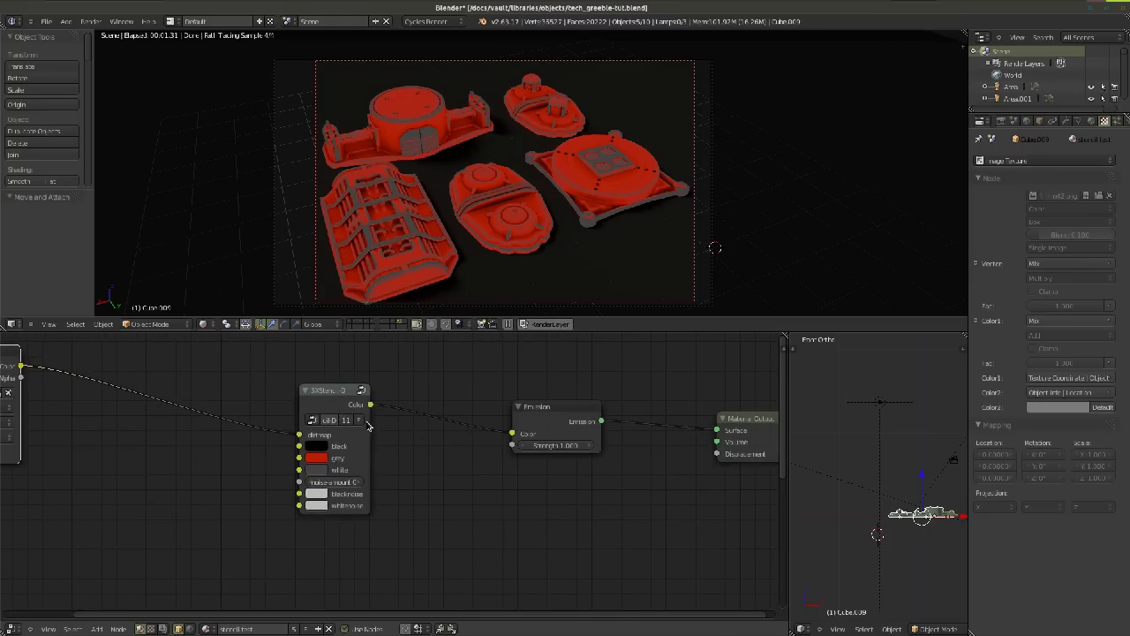
{"action": "left_click", "coordinate": [342, 396]}
{"action": "left_click_drag", "start_coordinate": [342, 397], "coordinate": [336, 419]}
{"action": "mouse_move", "coordinate": [298, 462]}
{"action": "left_mouse_down"}
{"action": "mouse_move", "coordinate": [283, 461]}
{"action": "mouse_move", "coordinate": [301, 454]}
{"action": "left_mouse_up"}
Change the 3XStencil-D group's black color to dark green and its grey color to mustard yellow
{"action": "scroll", "coordinate": [424, 508], "scroll_direction": "right", "scroll_amount": 1, "text": "ctrl"}
{"action": "scroll", "coordinate": [482, 473], "scroll_direction": "right", "scroll_amount": 1, "text": "ctrl"}
{"action": "scroll", "coordinate": [278, 468], "scroll_direction": "up", "scroll_amount": 2}
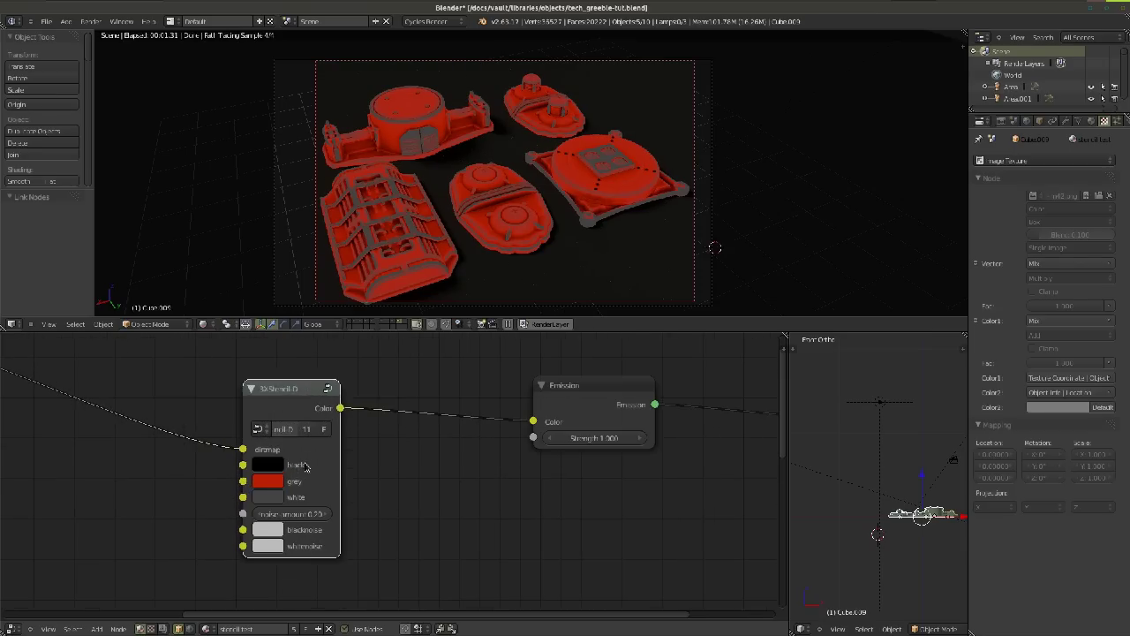
{"action": "left_click", "coordinate": [270, 466]}
{"action": "left_click", "coordinate": [394, 299]}
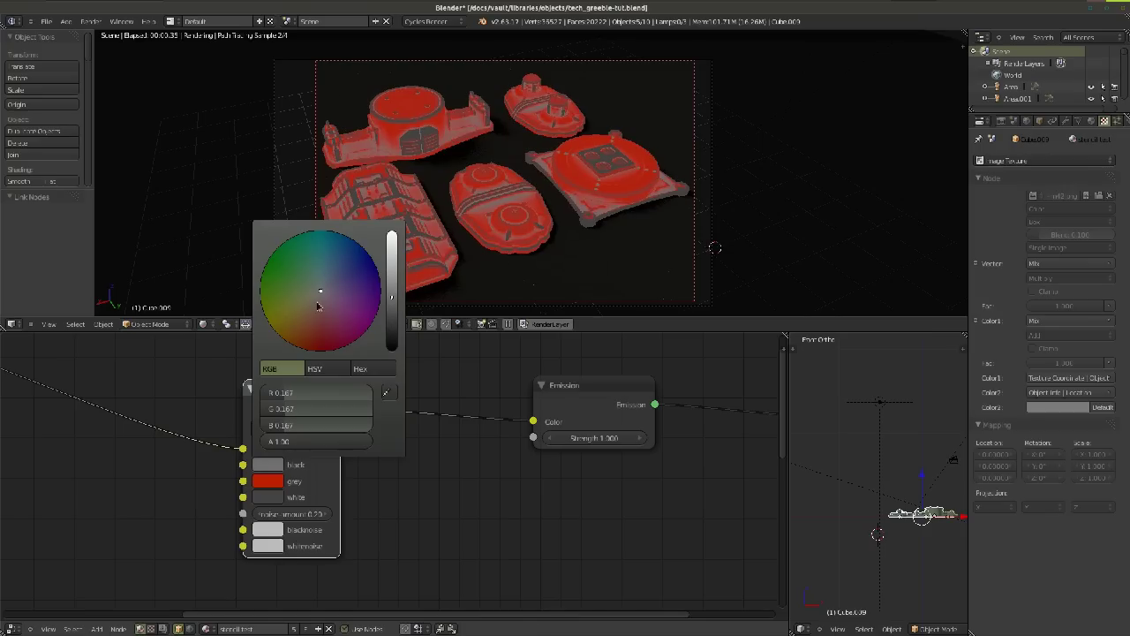
{"action": "mouse_move", "coordinate": [319, 303]}
{"action": "left_mouse_down"}
{"action": "mouse_move", "coordinate": [265, 276]}
{"action": "mouse_move", "coordinate": [233, 285]}
{"action": "left_mouse_up"}
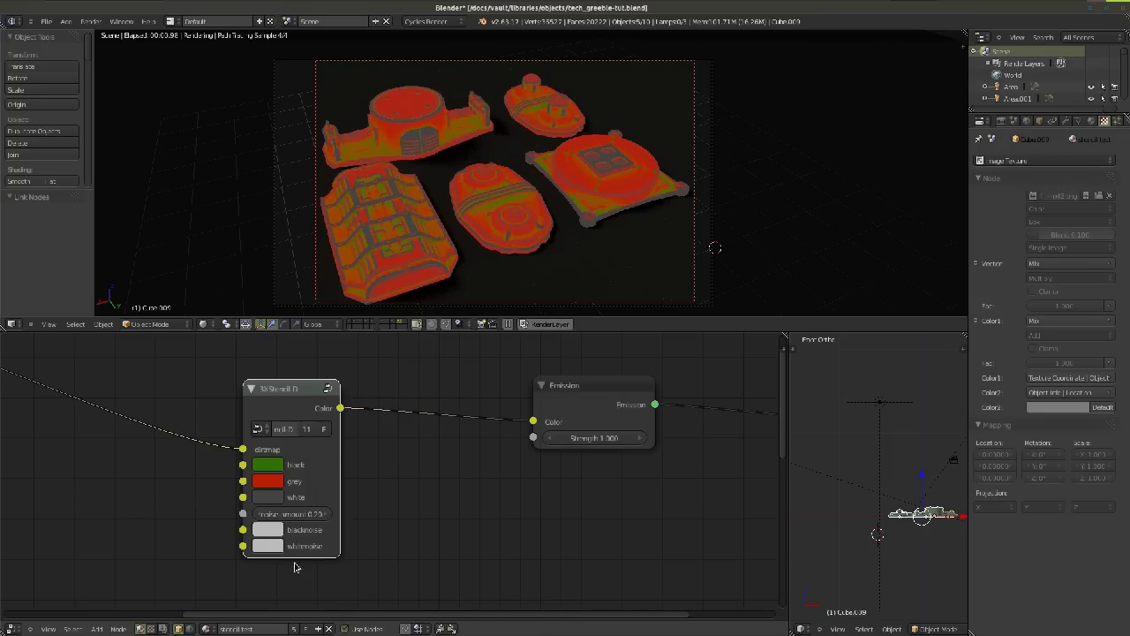
{"action": "left_click", "coordinate": [270, 482]}
{"action": "left_click_drag", "start_coordinate": [313, 328], "coordinate": [283, 349]}
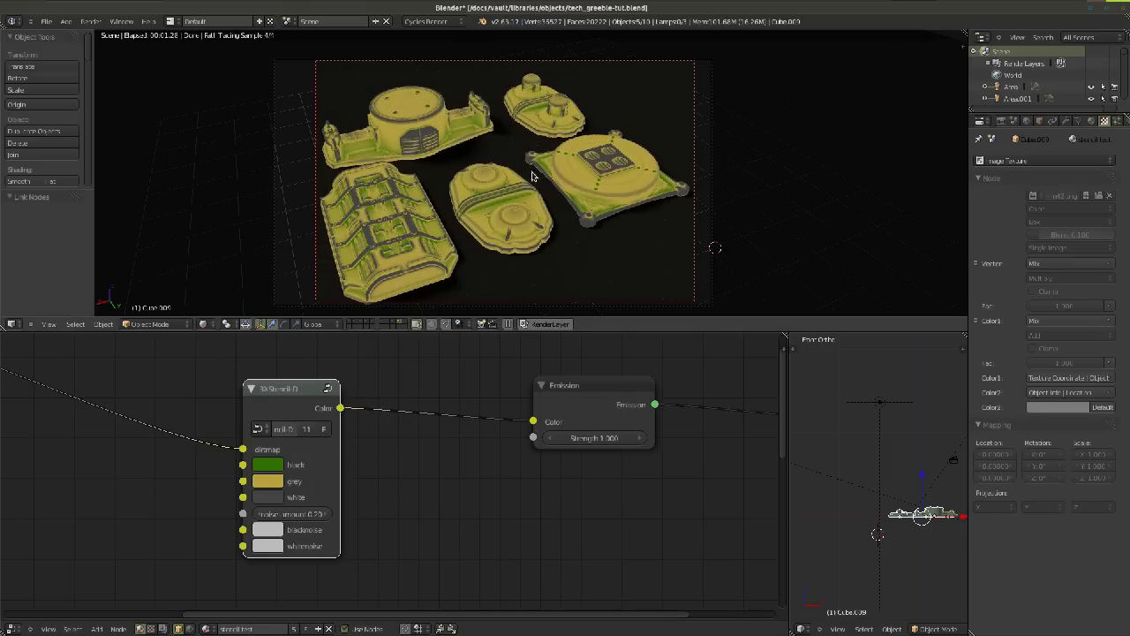
Try linking the bbm_grey_metal_base group to the stencil's grey input and the bbm_rust_patches group to its black input, and disconnect them
{"action": "scroll", "coordinate": [558, 515], "scroll_direction": "down", "scroll_amount": 3}
{"action": "middle_click_drag", "start_coordinate": [565, 512], "coordinate": [469, 462]}
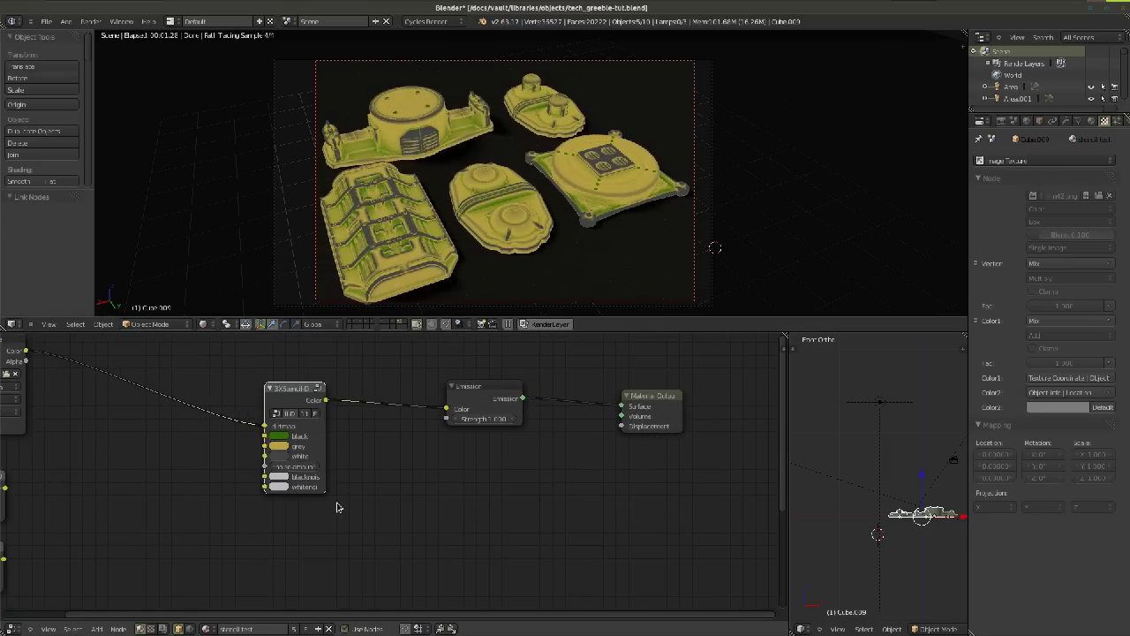
{"action": "middle_click_drag", "start_coordinate": [345, 512], "coordinate": [455, 548]}
{"action": "middle_click_drag", "start_coordinate": [153, 569], "coordinate": [146, 536]}
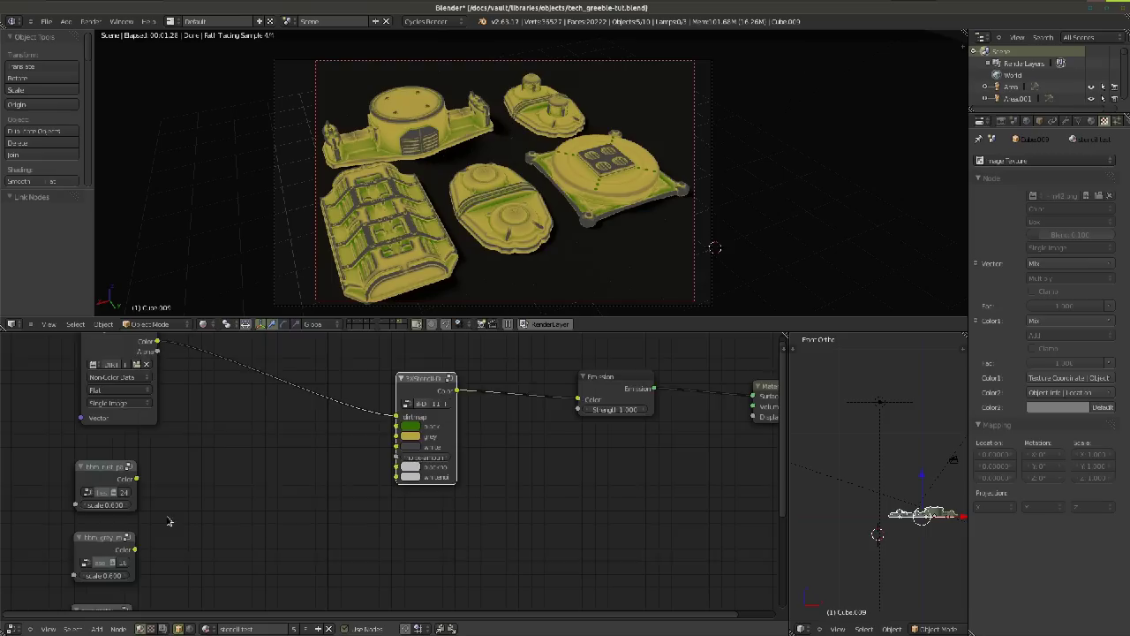
{"action": "left_click_drag", "start_coordinate": [136, 550], "coordinate": [397, 437]}
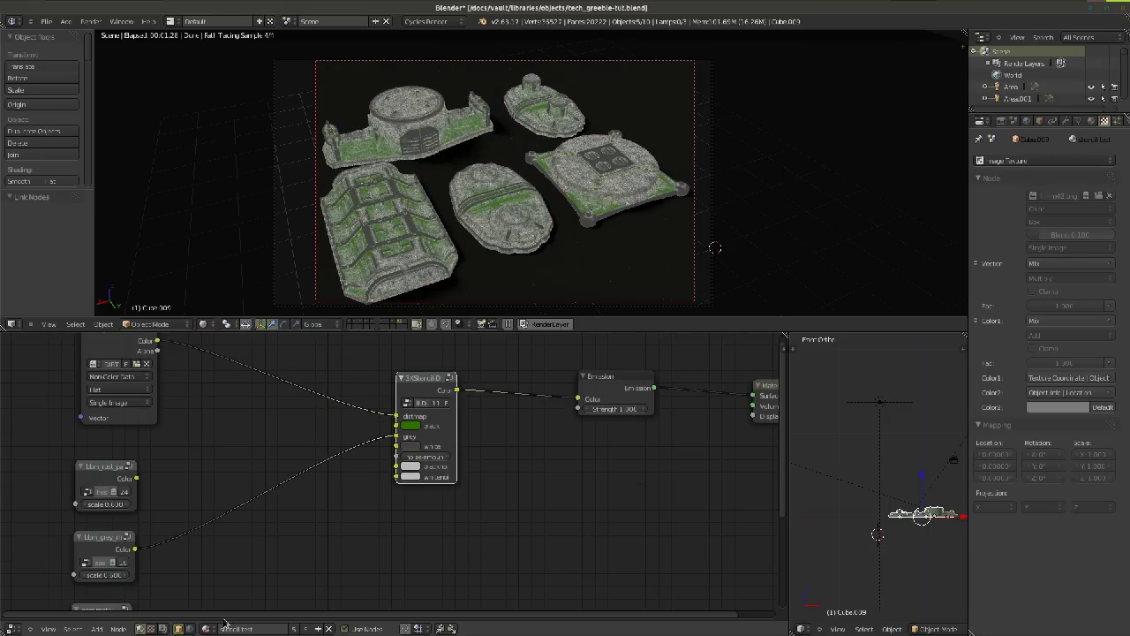
{"action": "left_click_drag", "start_coordinate": [137, 478], "coordinate": [396, 426]}
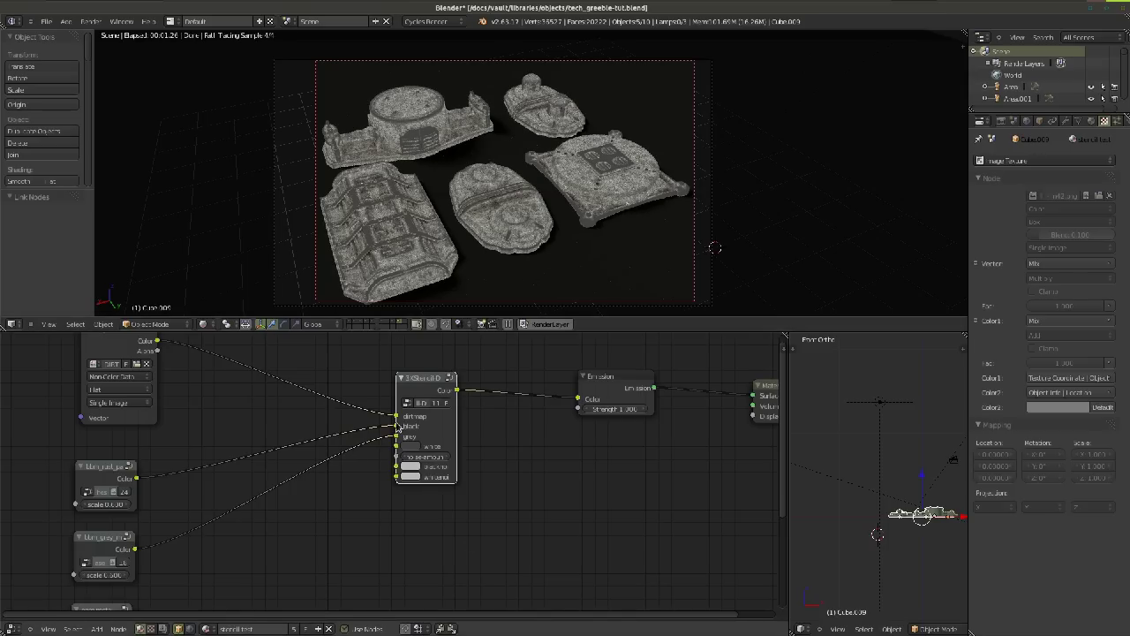
{"action": "left_click_drag", "start_coordinate": [396, 428], "coordinate": [424, 588]}
Open the 3XStencil-D group to examine its ColorRamp, Math and Mix nodes, and return to the material's node tree
{"action": "middle_click_drag", "start_coordinate": [424, 588], "coordinate": [414, 542]}
{"action": "scroll", "coordinate": [468, 542], "scroll_direction": "down", "scroll_amount": 2}
{"action": "scroll", "coordinate": [444, 512], "scroll_direction": "up", "scroll_amount": 2}
{"action": "left_click", "coordinate": [274, 433]}
{"action": "key", "text": "Tab"}
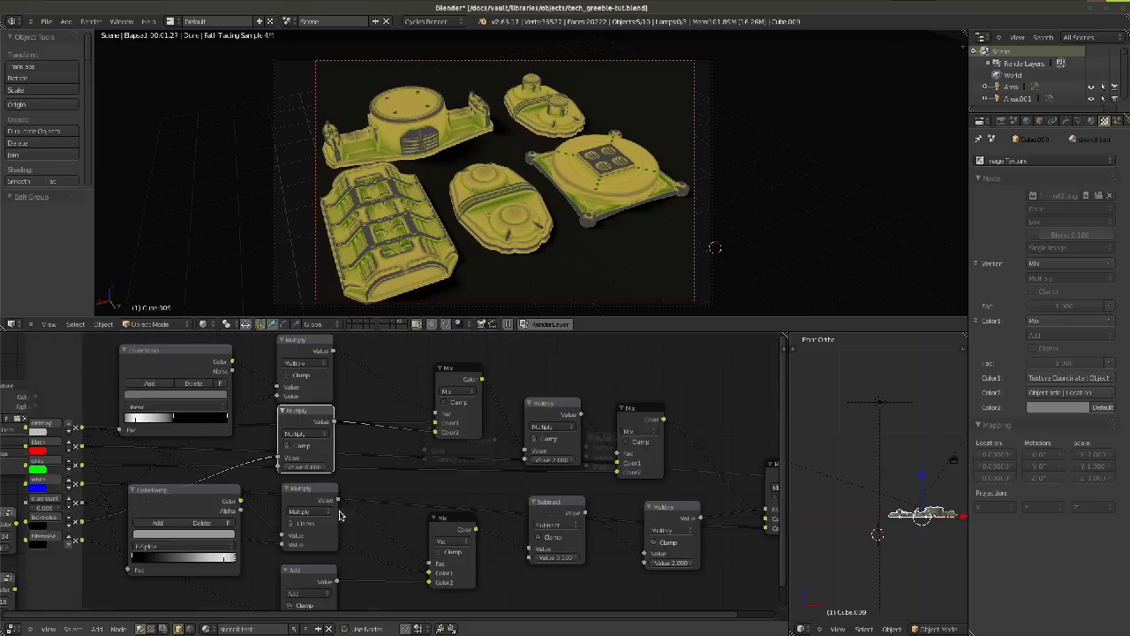
{"action": "scroll", "coordinate": [342, 519], "scroll_direction": "down", "scroll_amount": 3}
{"action": "middle_click_drag", "start_coordinate": [342, 518], "coordinate": [314, 506]}
{"action": "scroll", "coordinate": [356, 391], "scroll_direction": "up", "scroll_amount": 2}
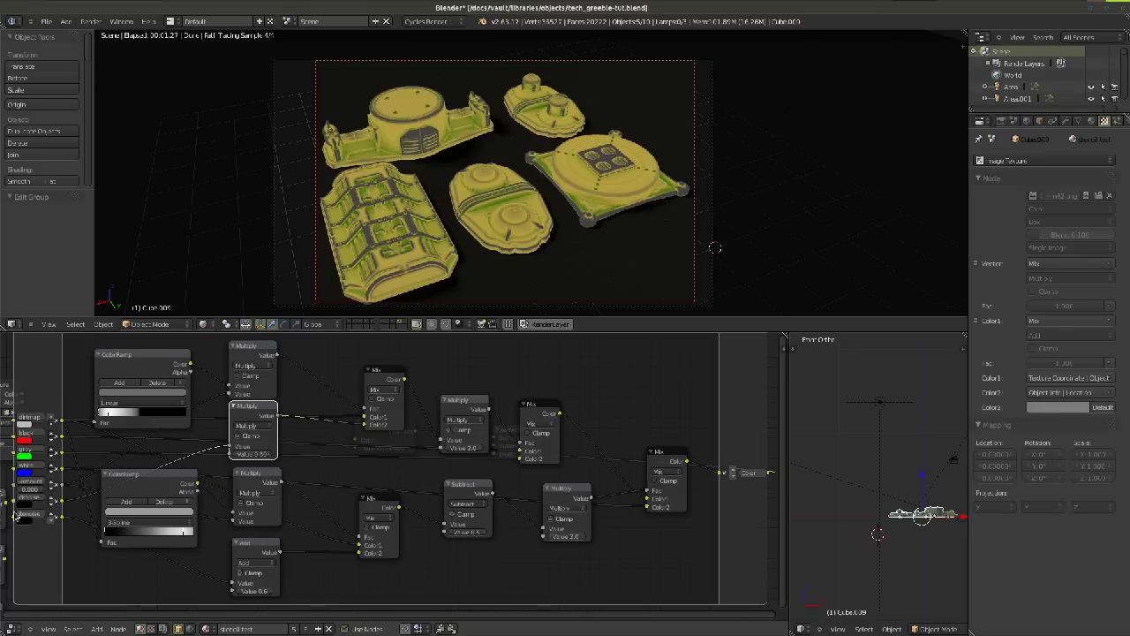
{"action": "key", "text": "Tab"}
{"action": "scroll", "coordinate": [439, 452], "scroll_direction": "up", "scroll_amount": 1}
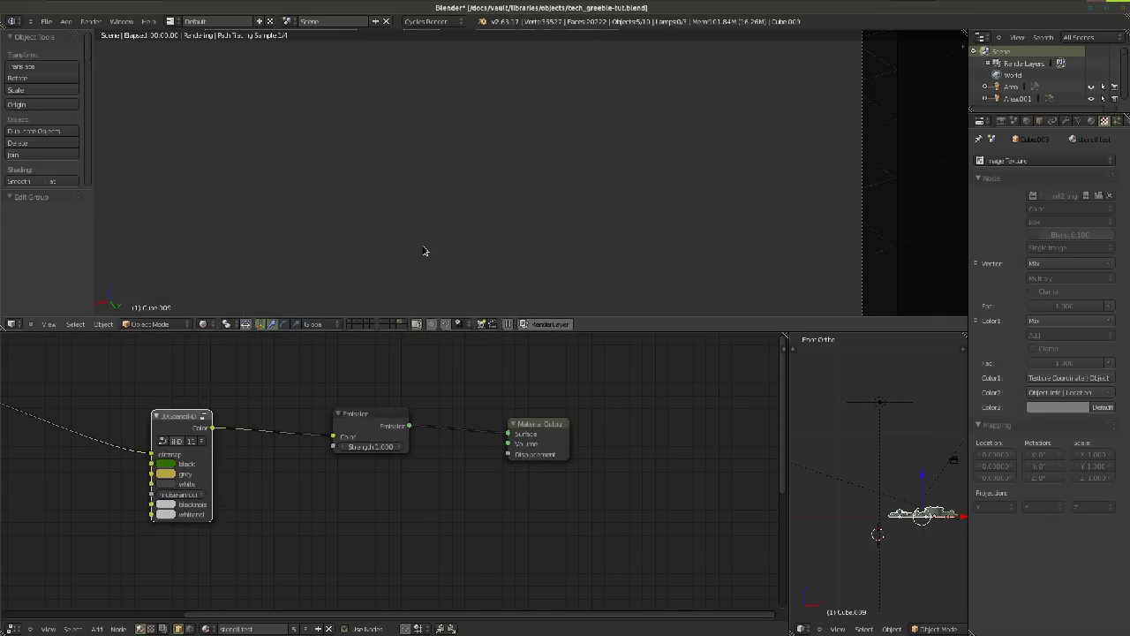
Switch to the camera view and restrict the rendered preview to a border around the ribbed greeble
{"action": "middle_click_drag", "start_coordinate": [424, 250], "coordinate": [475, 210]}
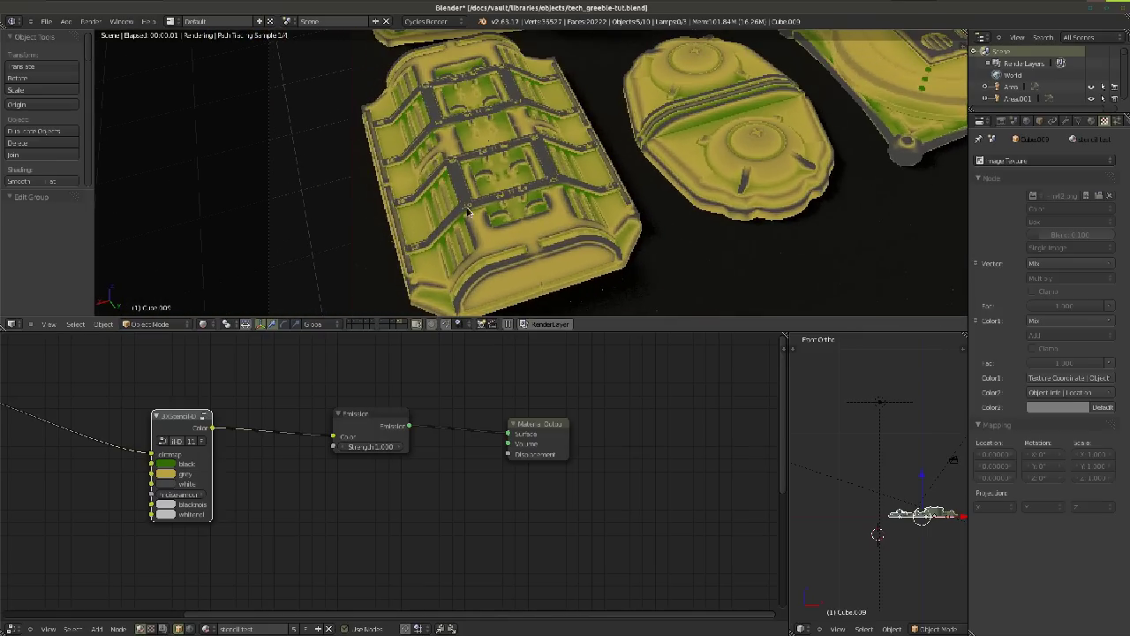
{"action": "key", "text": "KP_0"}
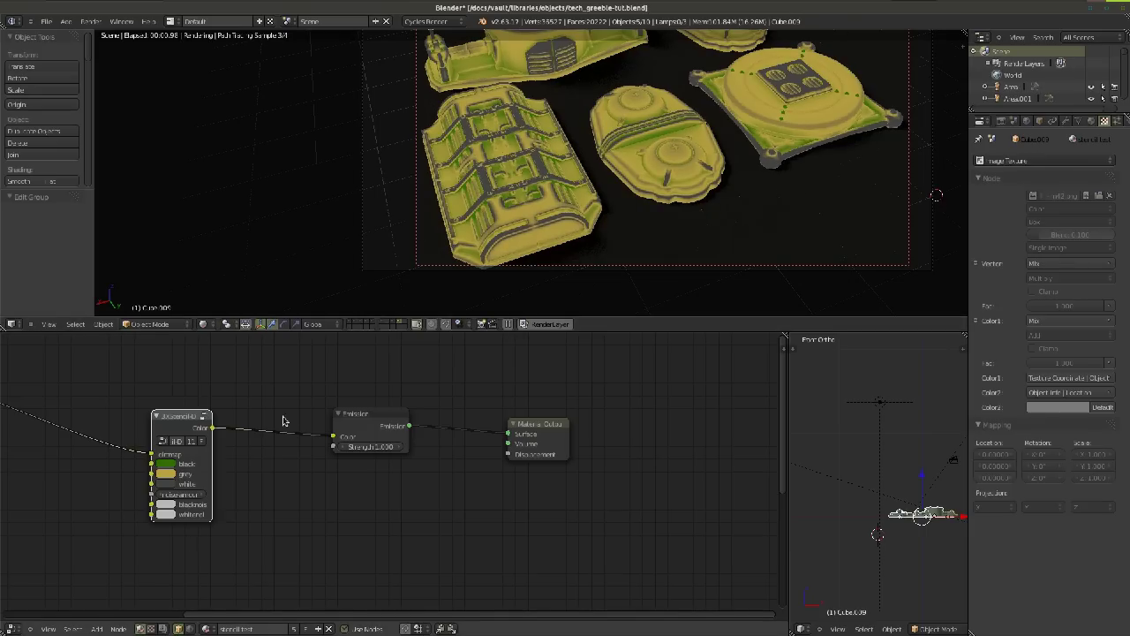
{"action": "key", "text": "ctrl+b"}
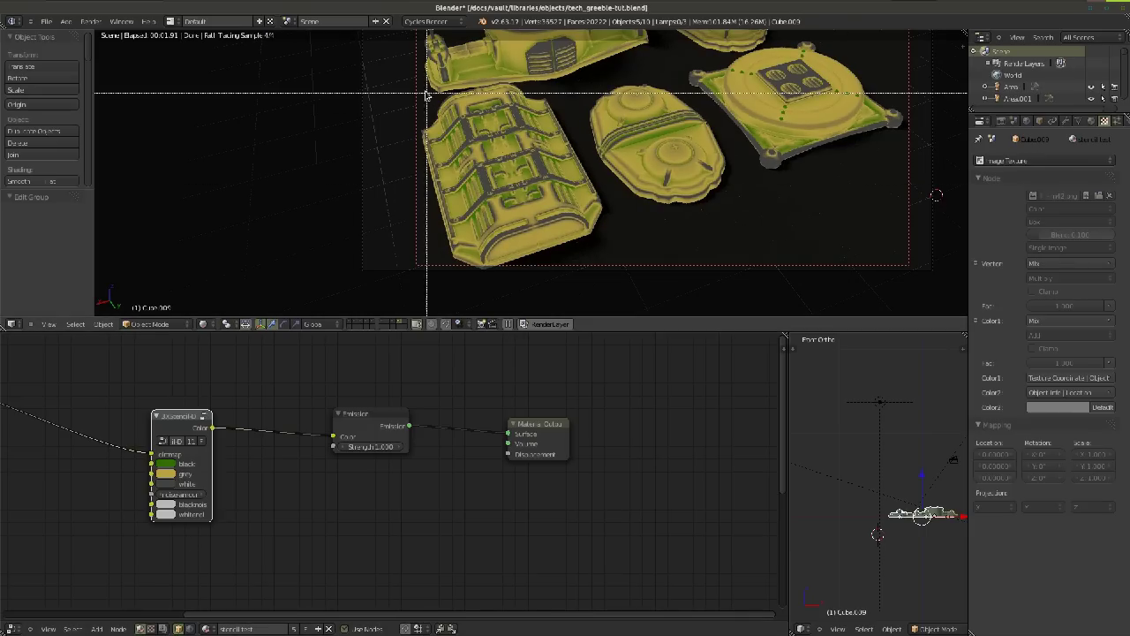
{"action": "left_click_drag", "start_coordinate": [422, 80], "coordinate": [618, 281]}
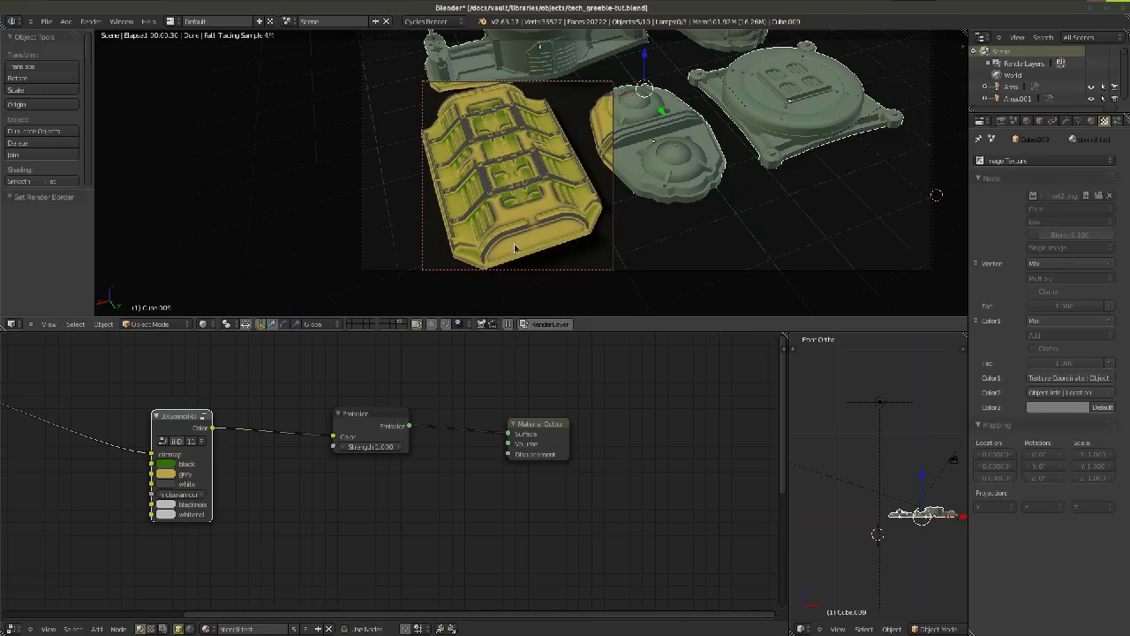
{"action": "scroll", "coordinate": [477, 263], "scroll_direction": "up", "scroll_amount": 2}
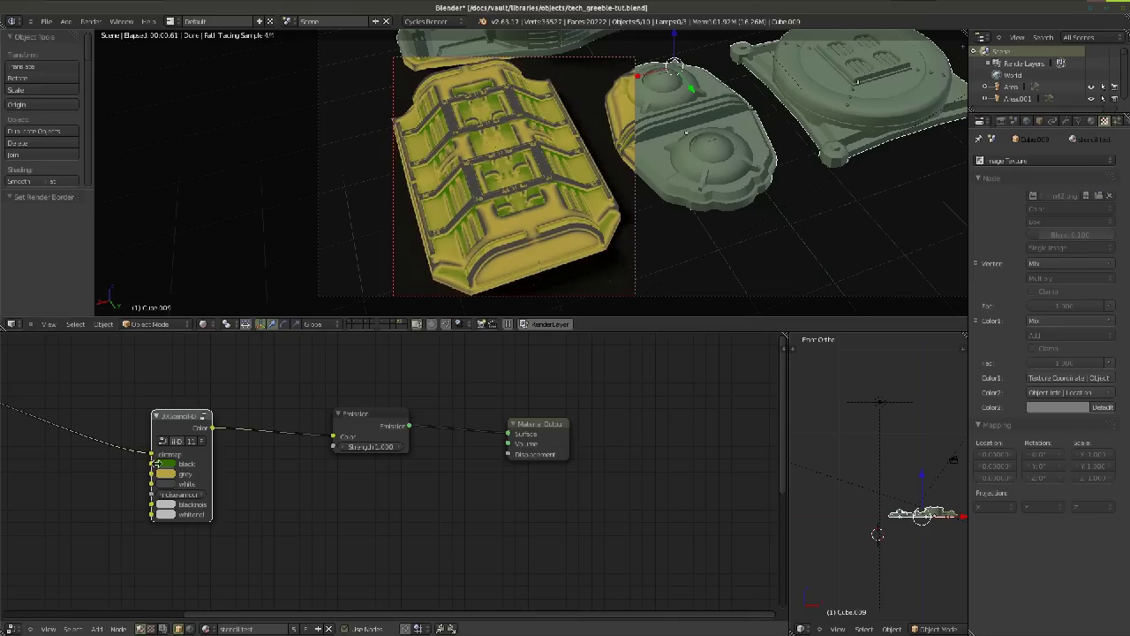
{"action": "scroll", "coordinate": [335, 487], "scroll_direction": "down", "scroll_amount": 1}
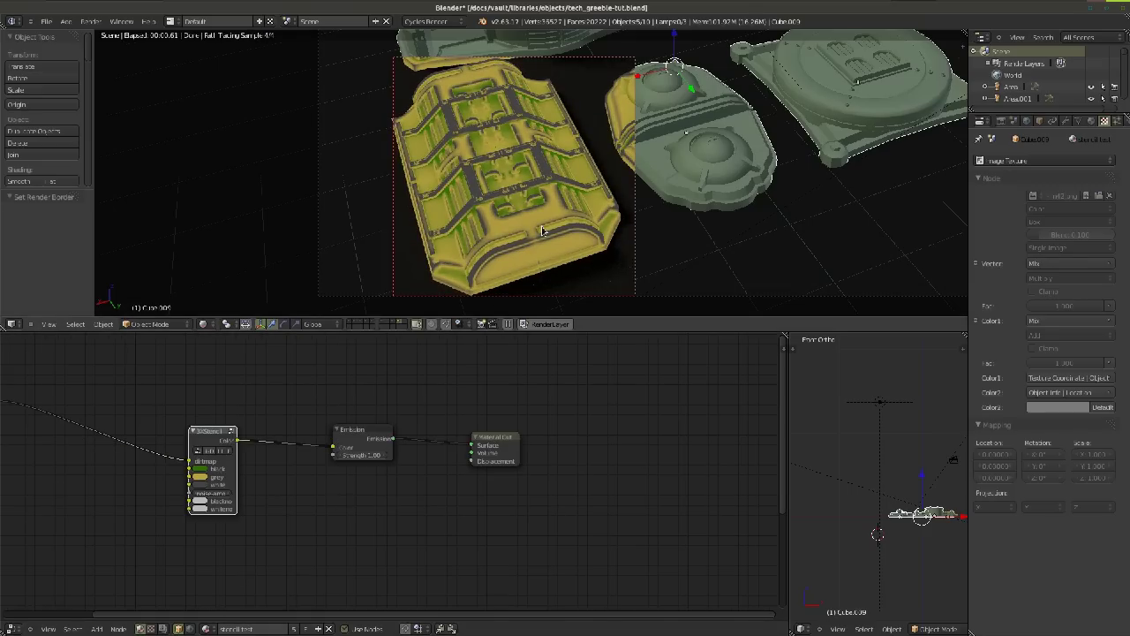
Change the 3XStencil-D group's black color from green to a dark brown
{"action": "key", "text": "ctrl+alt+b"}
{"action": "scroll", "coordinate": [555, 216], "scroll_direction": "down", "scroll_amount": 3}
{"action": "scroll", "coordinate": [247, 503], "scroll_direction": "up", "scroll_amount": 2}
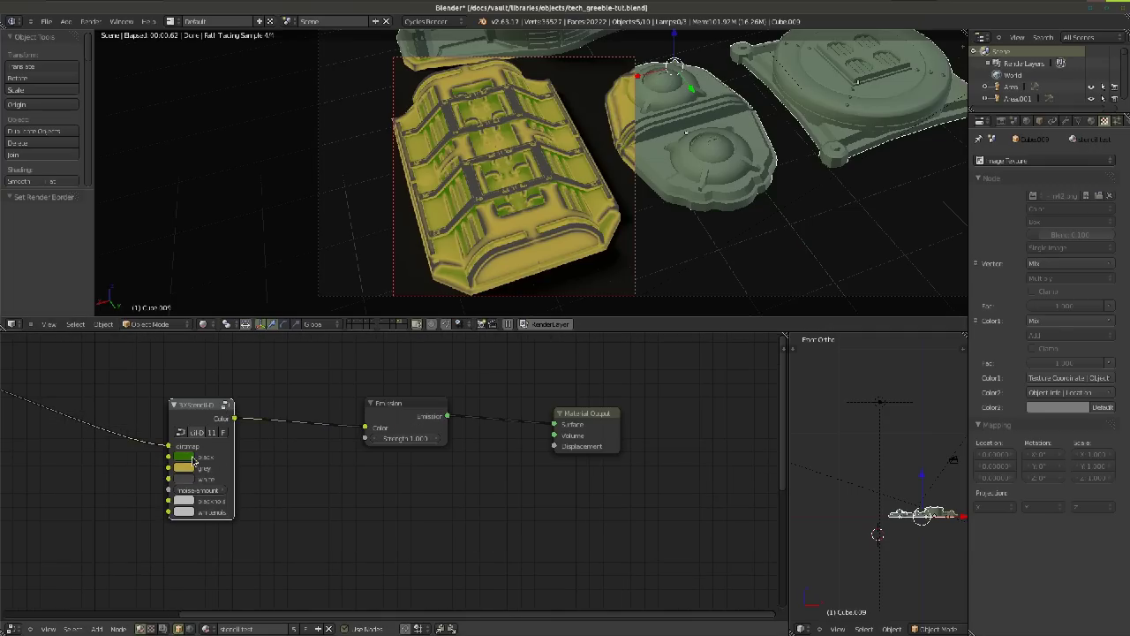
{"action": "left_click", "coordinate": [194, 457]}
{"action": "left_click_drag", "start_coordinate": [241, 349], "coordinate": [196, 373]}
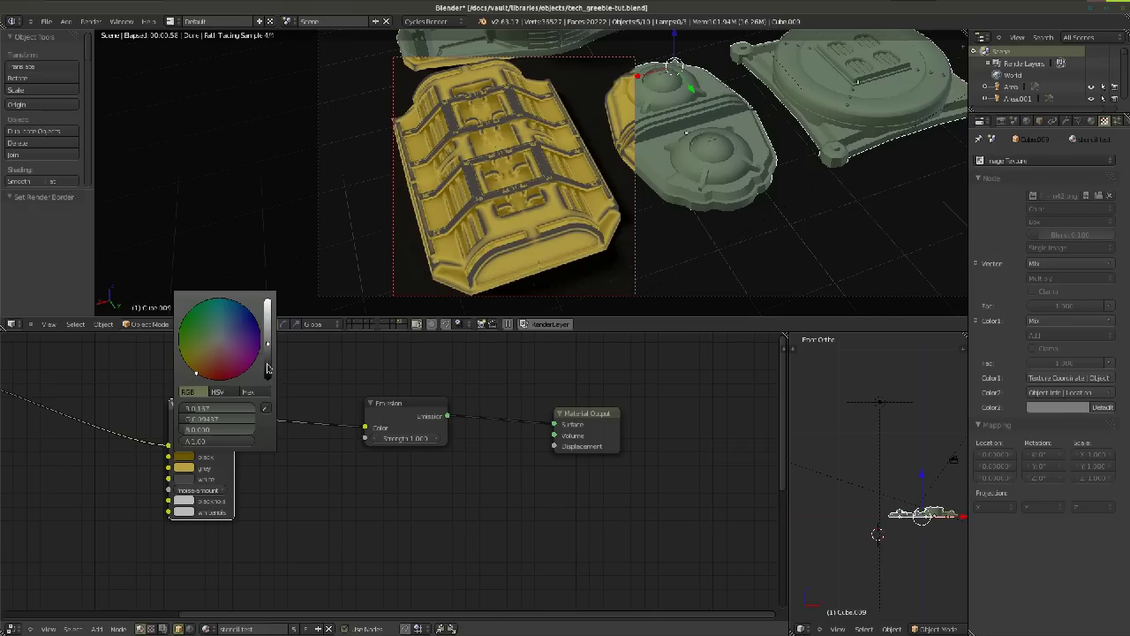
{"action": "left_click_drag", "start_coordinate": [268, 362], "coordinate": [267, 378]}
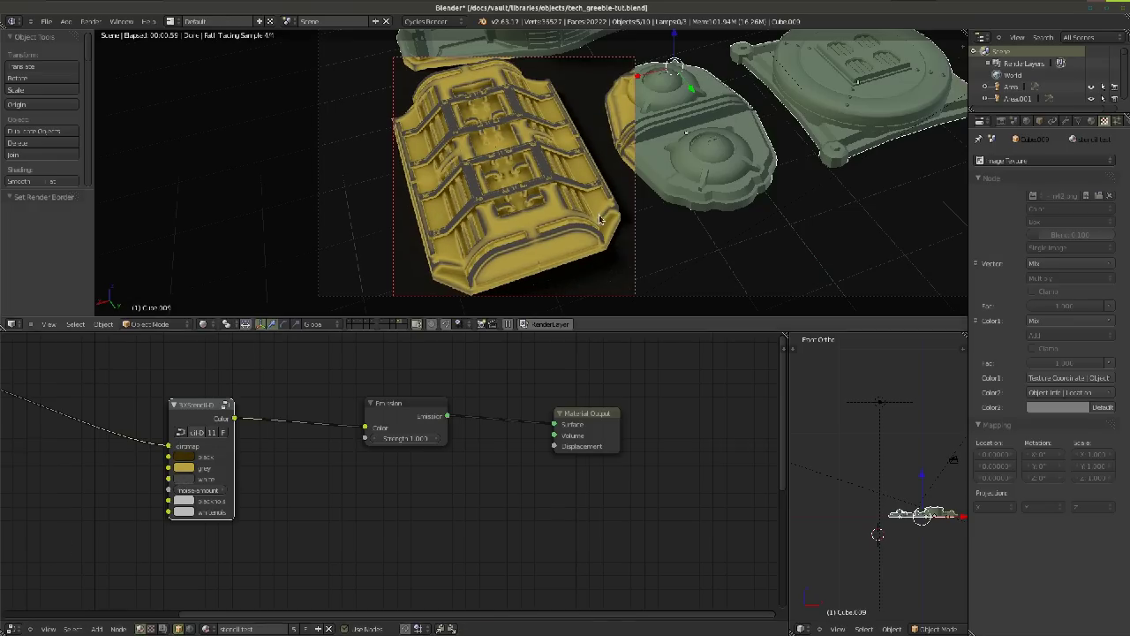
Place the bbm-scratches group node beside the 3XStencil-D node and link its Color output to the whitenoise input
{"action": "middle_click_drag", "start_coordinate": [261, 512], "coordinate": [318, 515]}
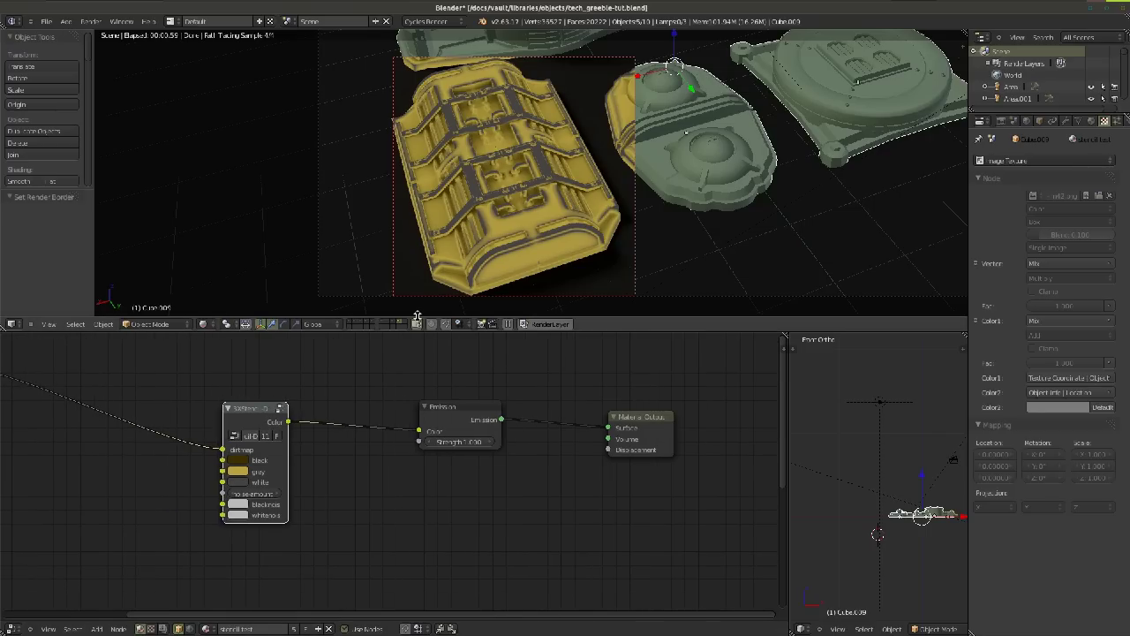
{"action": "scroll", "coordinate": [398, 459], "scroll_direction": "down", "scroll_amount": 2}
{"action": "middle_click_drag", "start_coordinate": [399, 459], "coordinate": [461, 474]}
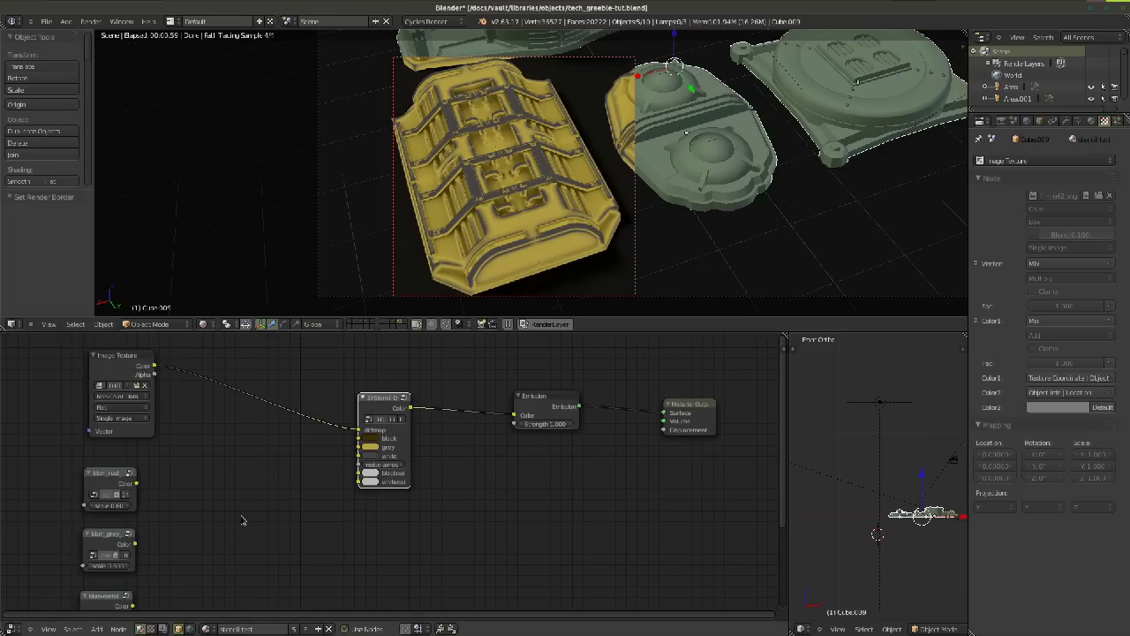
{"action": "middle_click_drag", "start_coordinate": [239, 522], "coordinate": [285, 442]}
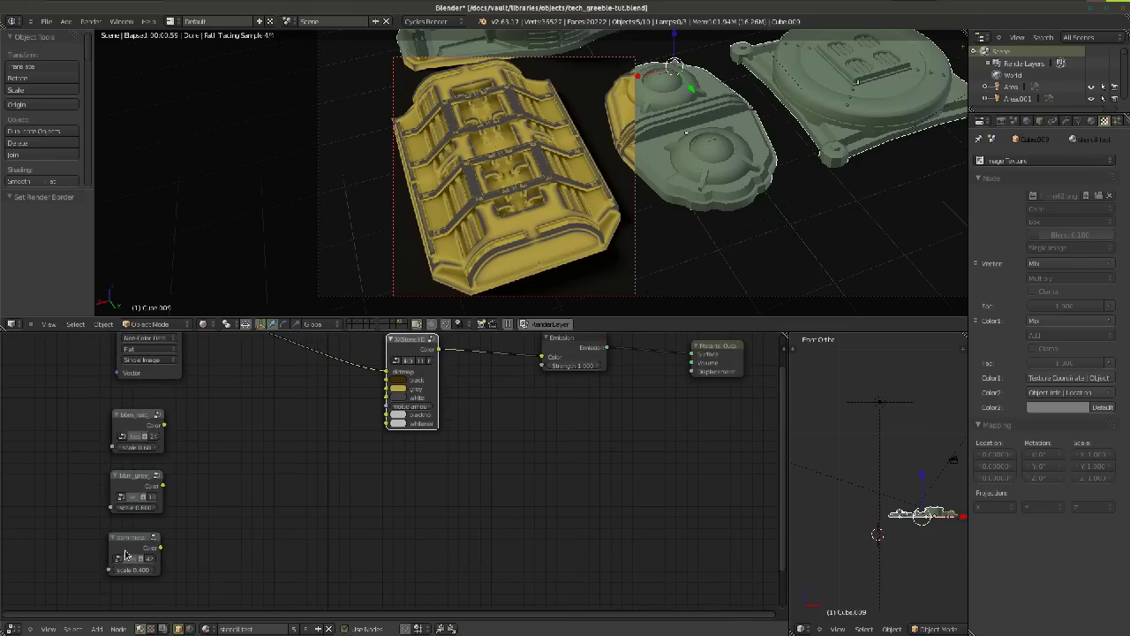
{"action": "left_click_drag", "start_coordinate": [128, 549], "coordinate": [293, 426]}
{"action": "middle_click_drag", "start_coordinate": [469, 353], "coordinate": [398, 454]}
{"action": "scroll", "coordinate": [241, 519], "scroll_direction": "up", "scroll_amount": 2}
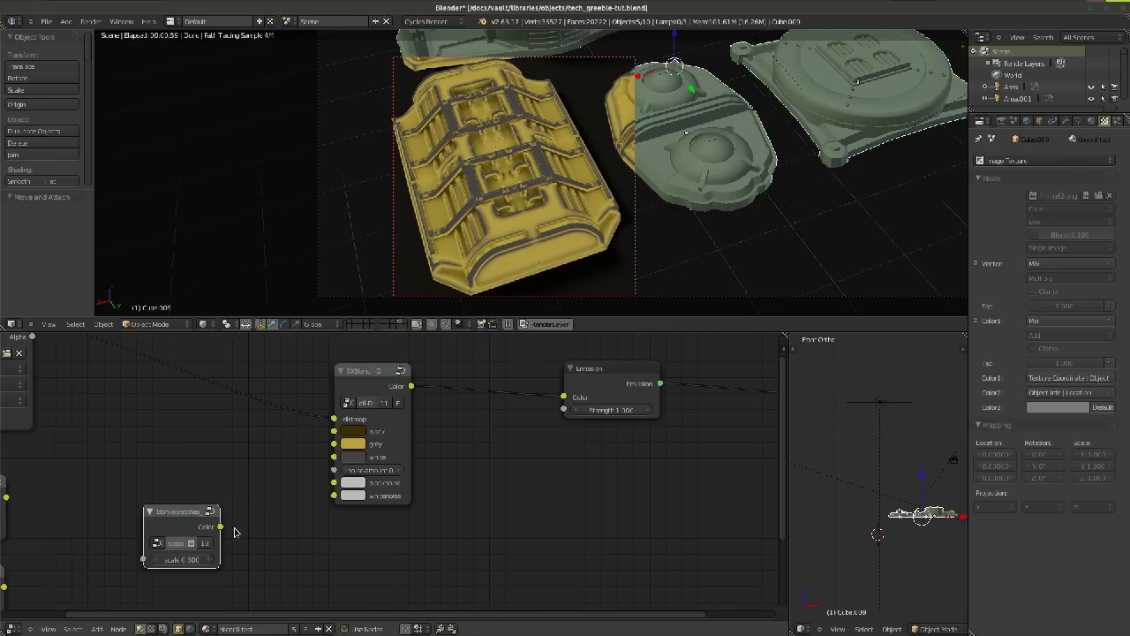
{"action": "left_click_drag", "start_coordinate": [219, 528], "coordinate": [343, 503]}
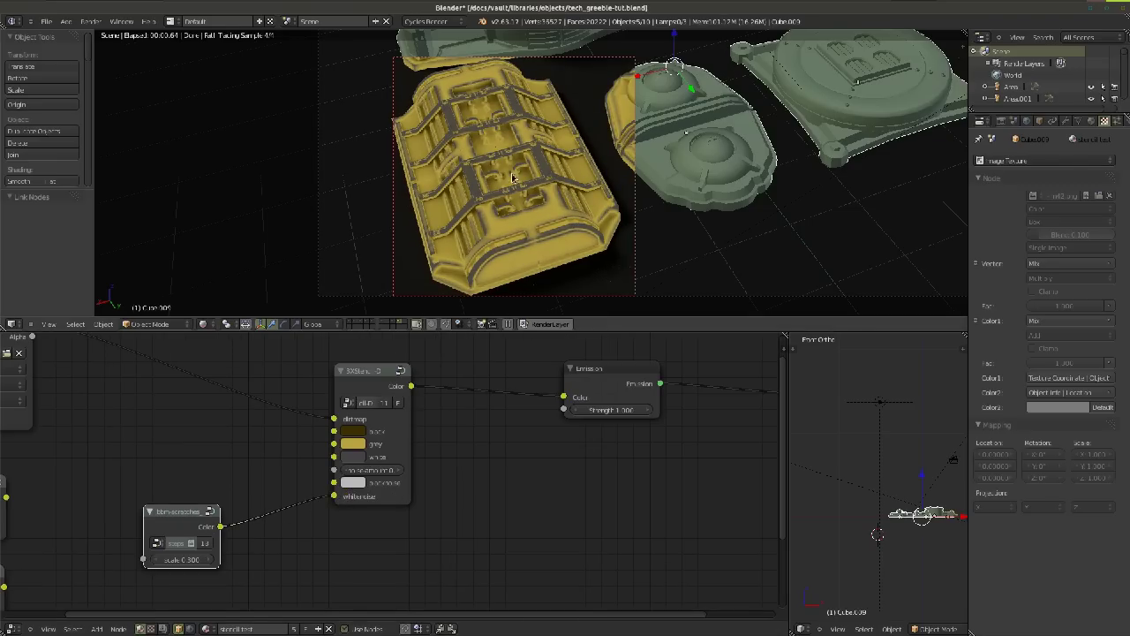
Set the 3XStencil-D group's noise amount to 1 and view the scratched edges on the ribbed greeble
{"action": "scroll", "coordinate": [499, 231], "scroll_direction": "up", "scroll_amount": 3}
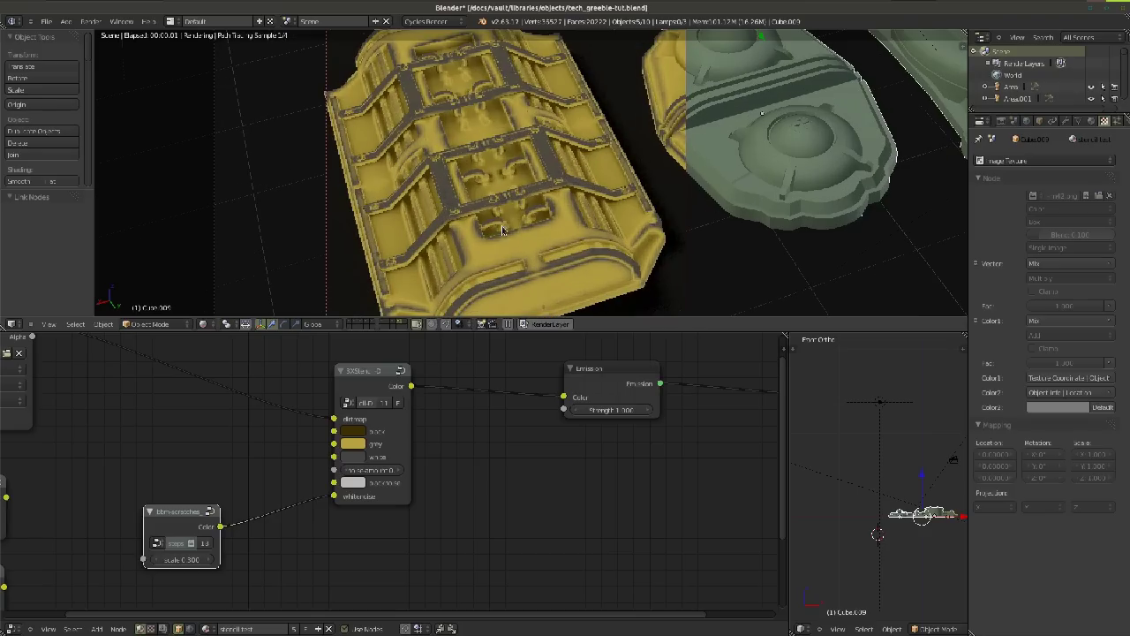
{"action": "scroll", "coordinate": [391, 477], "scroll_direction": "up", "scroll_amount": 2}
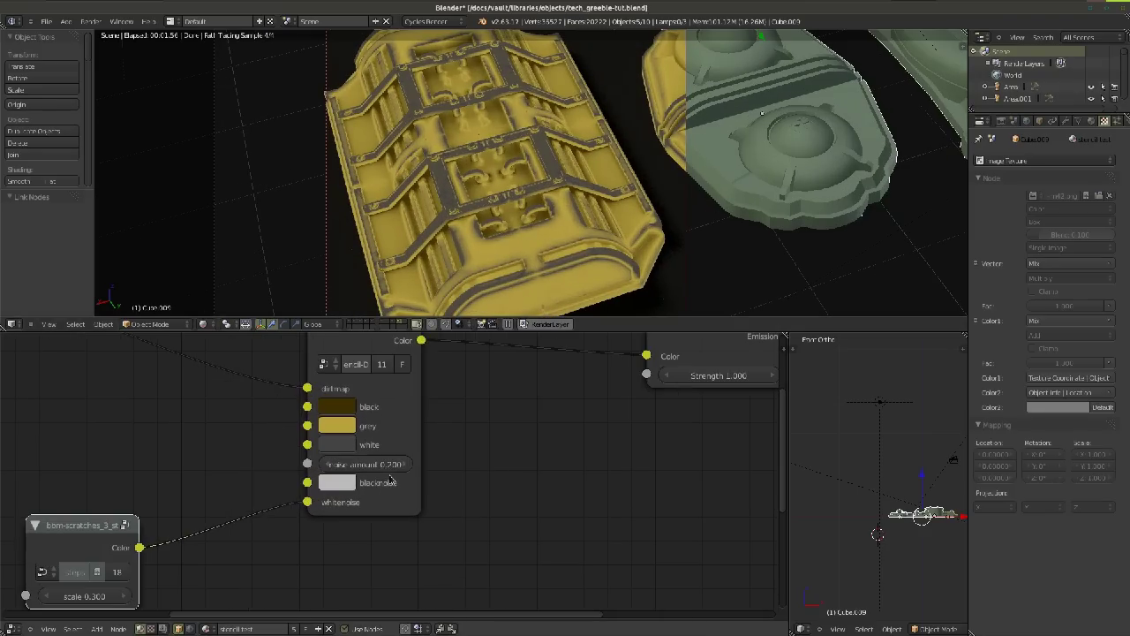
{"action": "left_click_drag", "start_coordinate": [393, 467], "coordinate": [403, 467]}
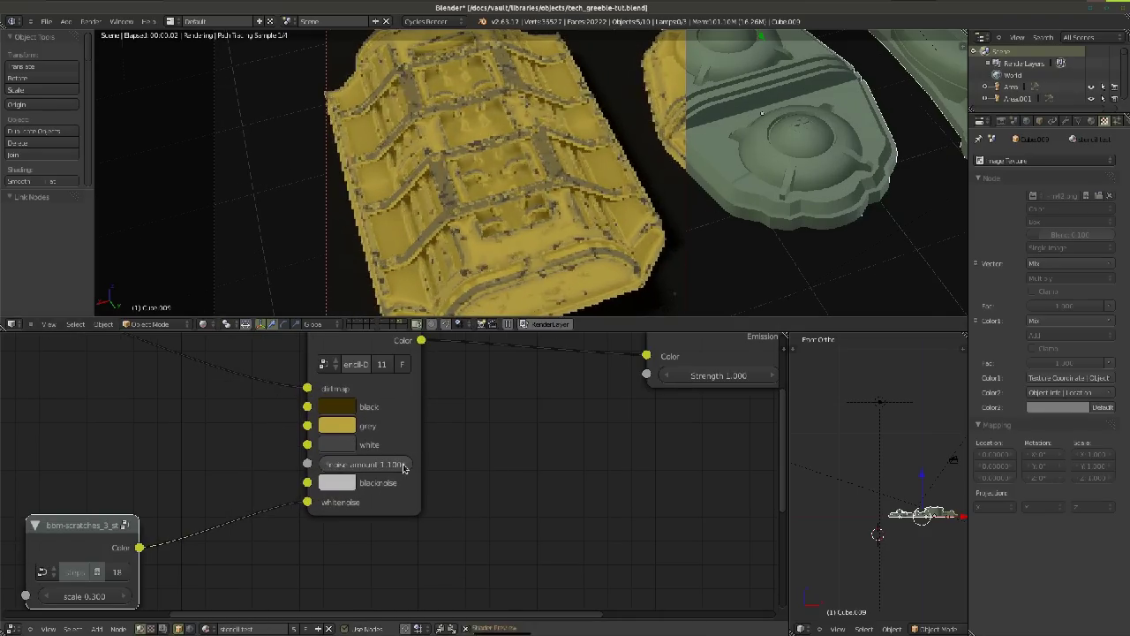
{"action": "left_click", "coordinate": [363, 465]}
{"action": "type", "text": "1"}
{"action": "key", "text": "Return"}
{"action": "middle_click_drag", "start_coordinate": [510, 141], "coordinate": [534, 243]}
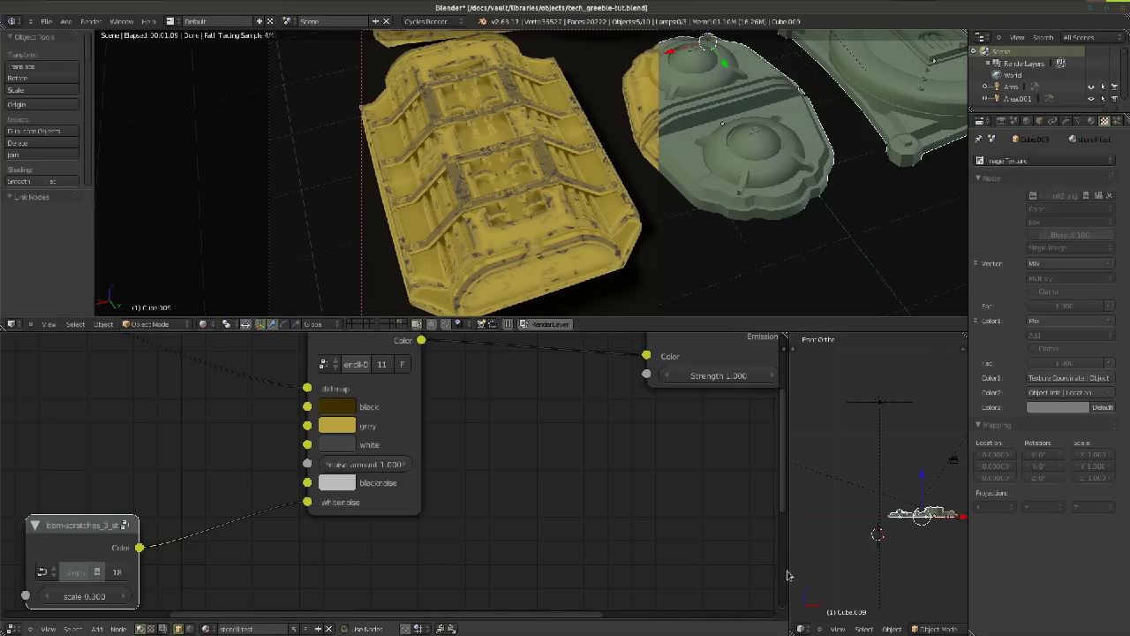
Turn the small front-view area into a UV/Image Editor and display the scratches_3_steps image tile in it
{"action": "left_click", "coordinate": [803, 625]}
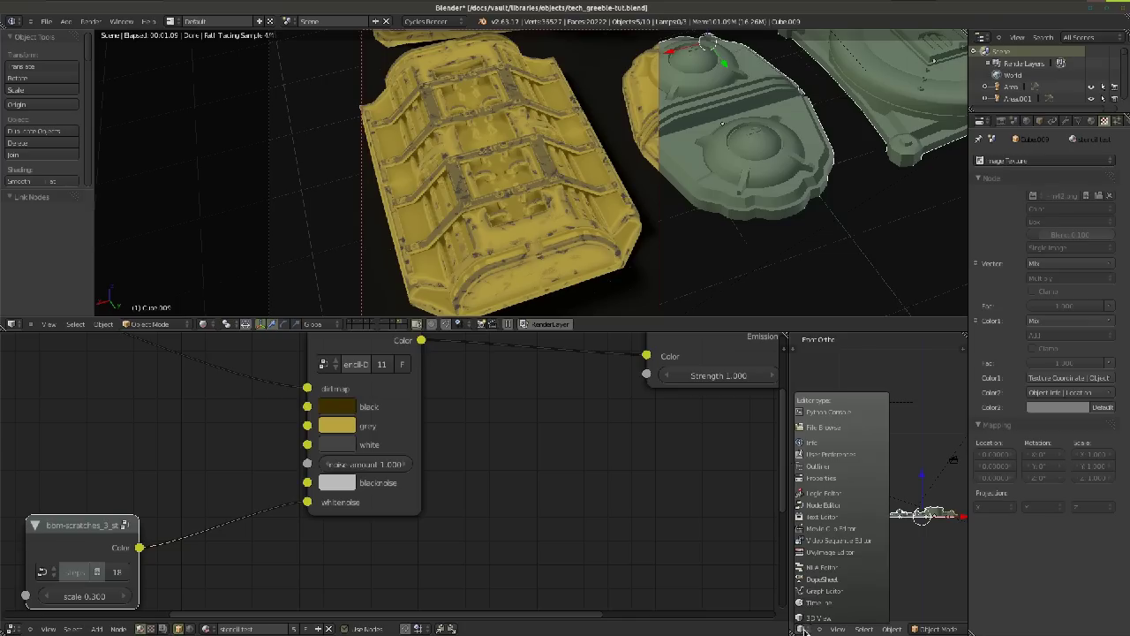
{"action": "left_click", "coordinate": [820, 555]}
{"action": "left_click", "coordinate": [887, 629]}
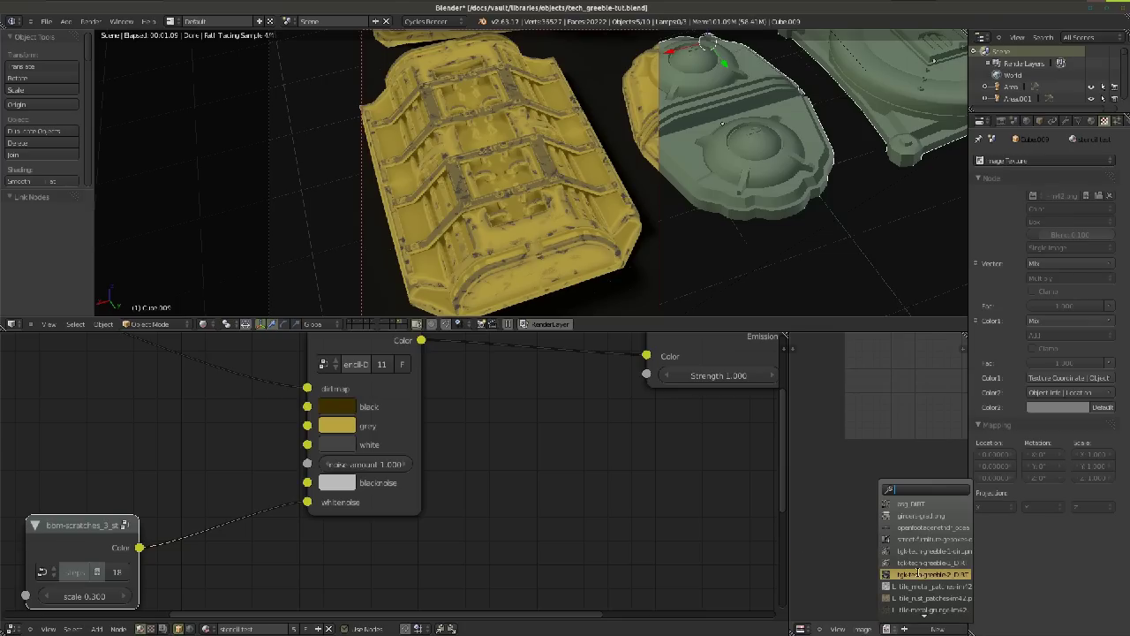
{"action": "type", "text": "scrat"}
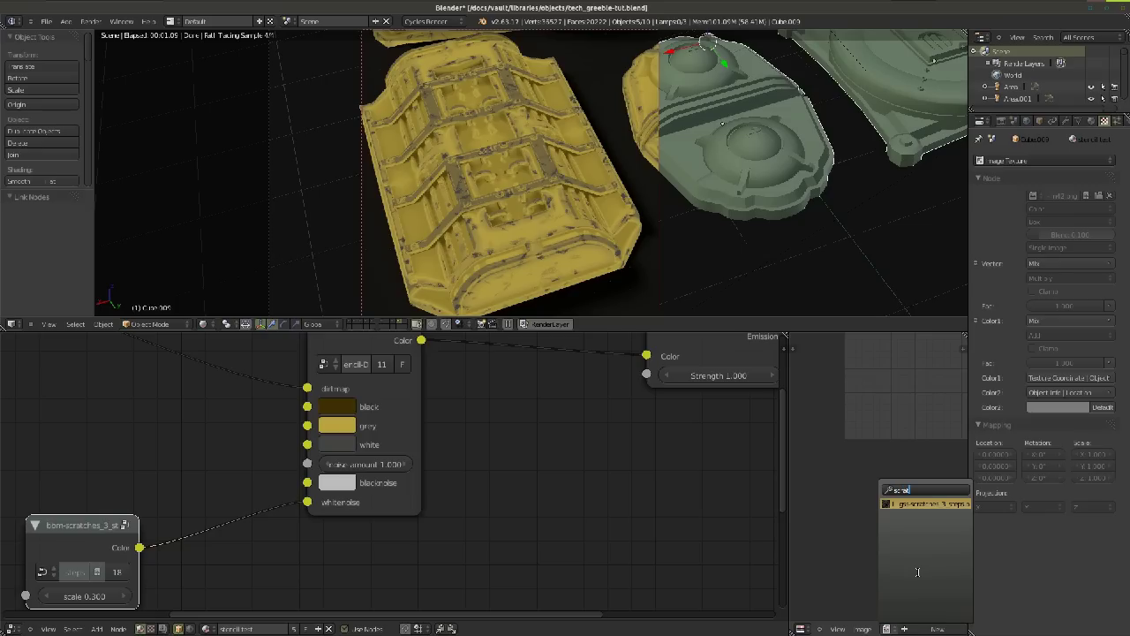
{"action": "left_click", "coordinate": [933, 504]}
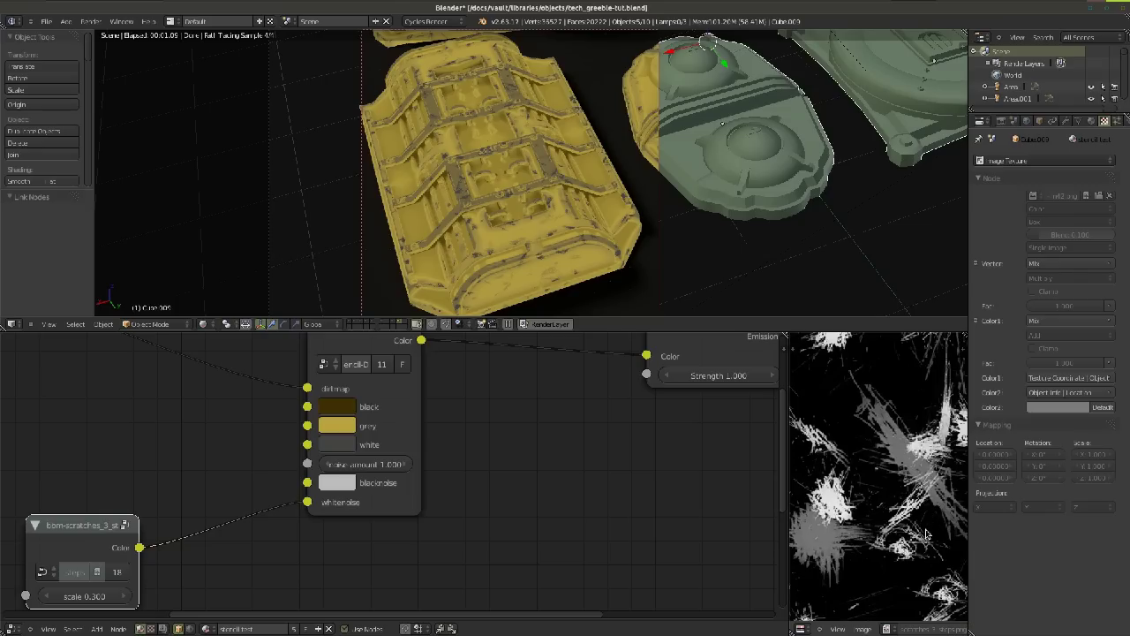
{"action": "scroll", "coordinate": [923, 538], "scroll_direction": "down", "scroll_amount": 4}
{"action": "scroll", "coordinate": [843, 510], "scroll_direction": "up", "scroll_amount": 4}
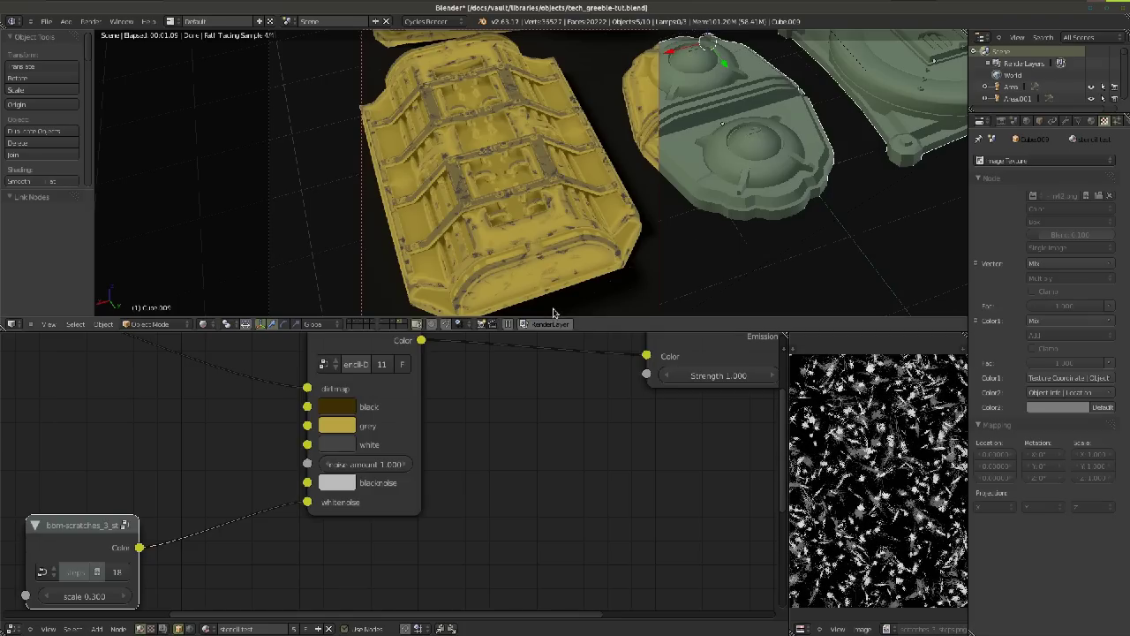
Return to the camera view, open the 3XStencil-D group to examine its internal nodes, and exit to the material's node tree
{"action": "key", "text": "KP_0"}
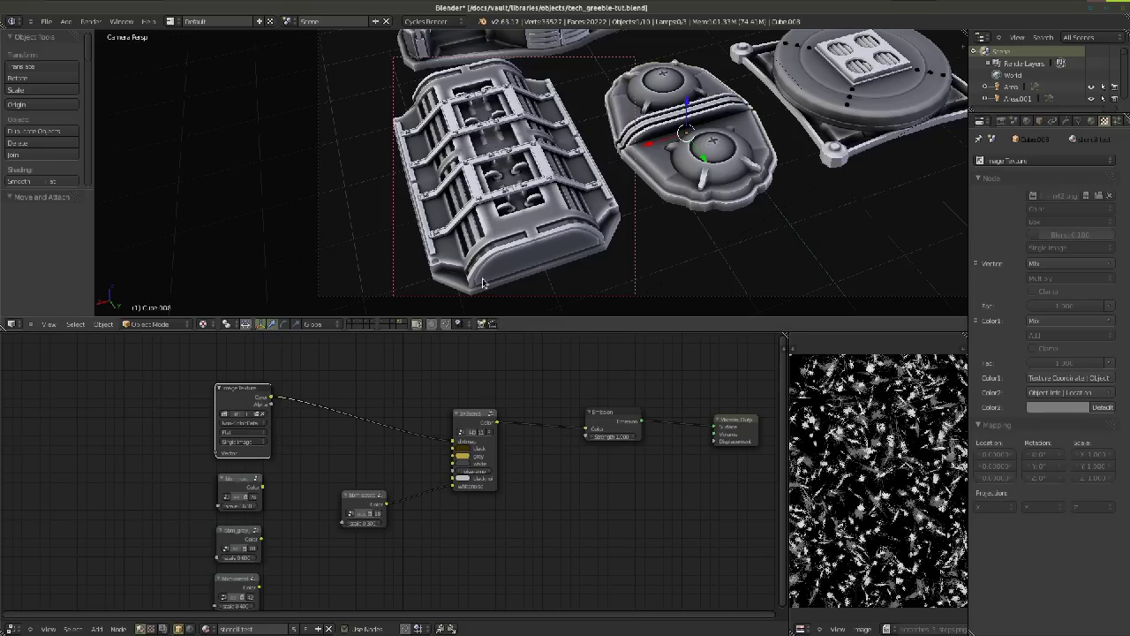
{"action": "scroll", "coordinate": [665, 243], "scroll_direction": "down", "scroll_amount": 2}
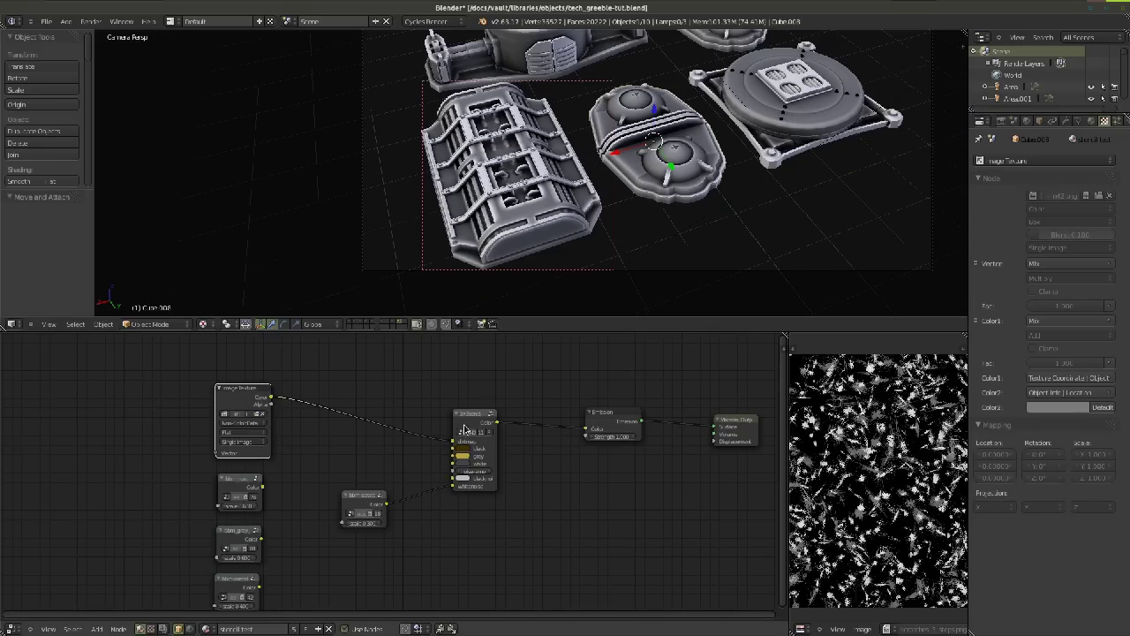
{"action": "key", "text": "Tab"}
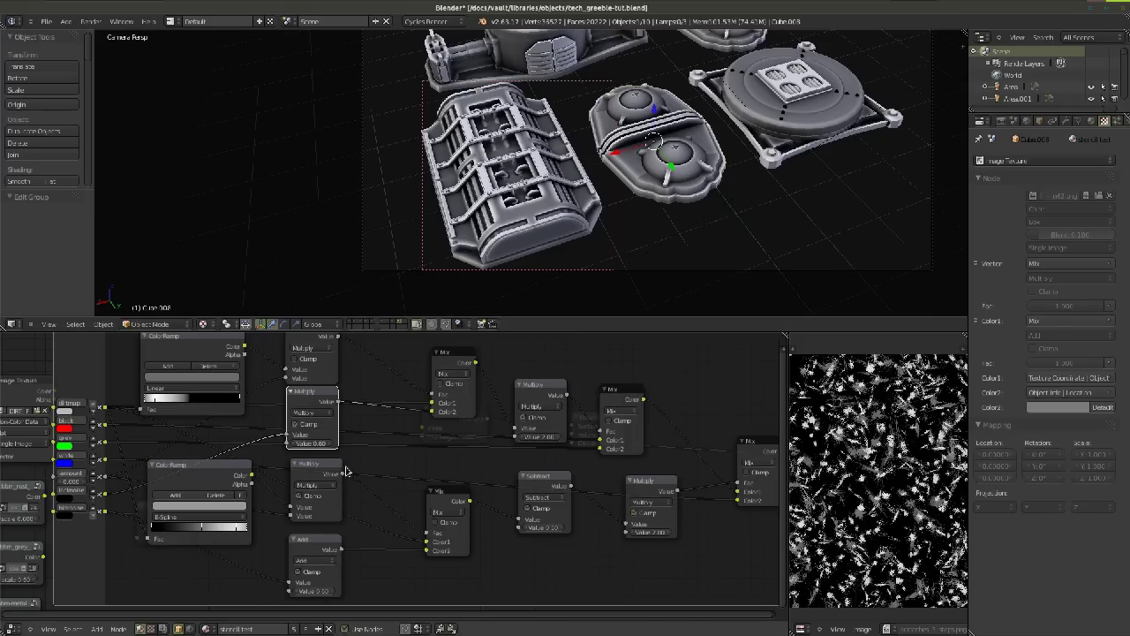
{"action": "key", "text": "Tab"}
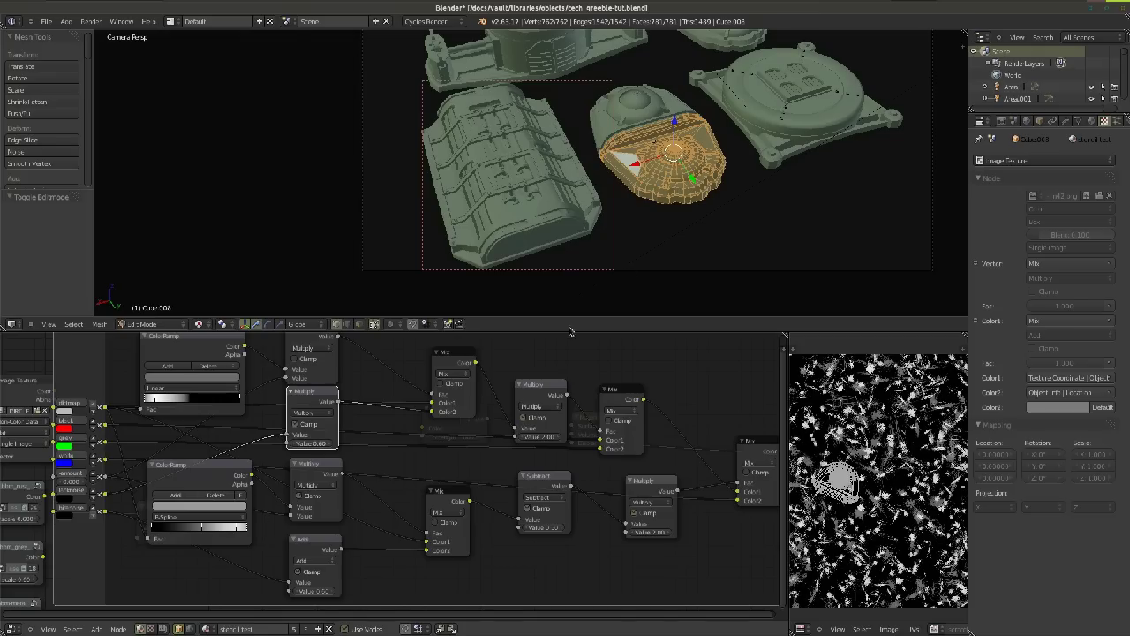
{"action": "key", "text": "Tab"}
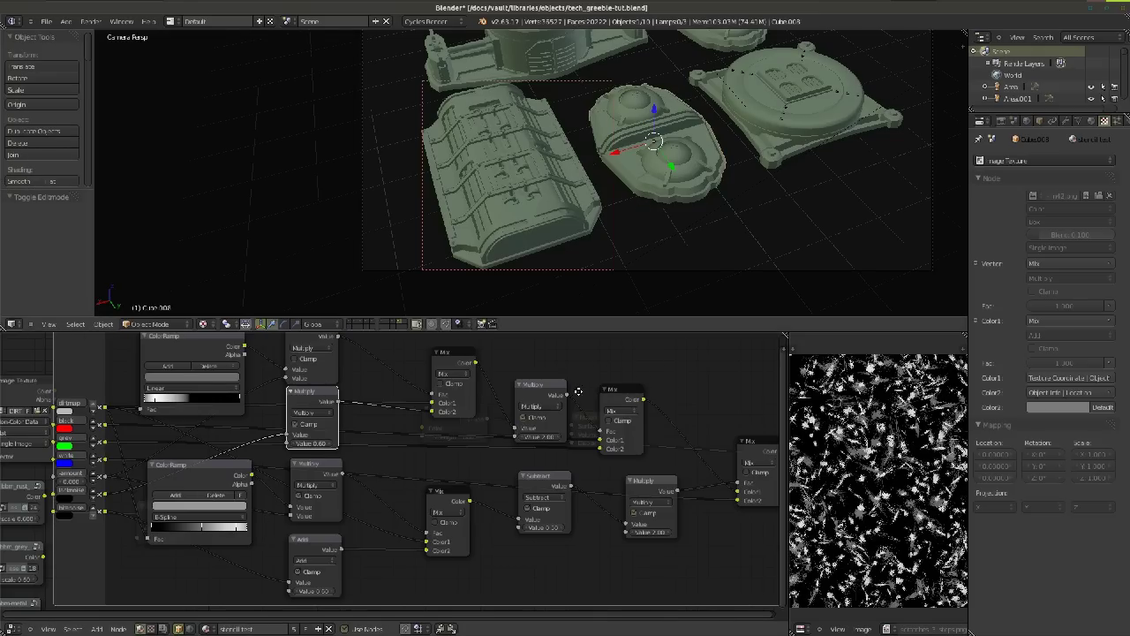
{"action": "key", "text": "Tab"}
{"action": "key", "text": "Home"}
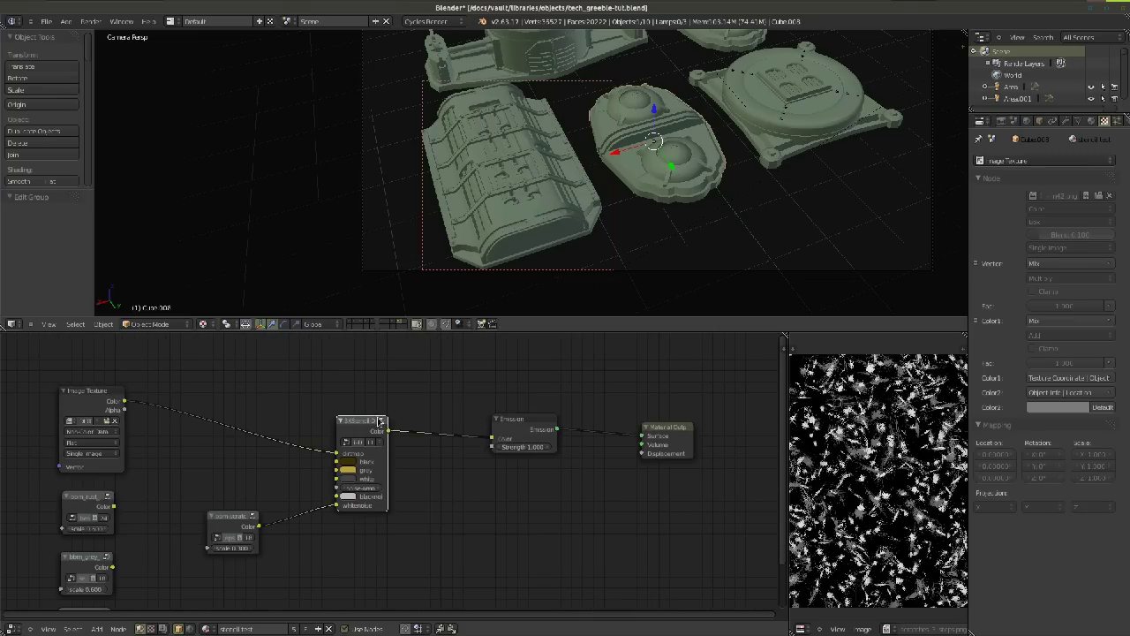
Set the viewport shading to Rendered and inspect the scratches on the ribbed greeble up close
{"action": "left_click", "coordinate": [202, 325]}
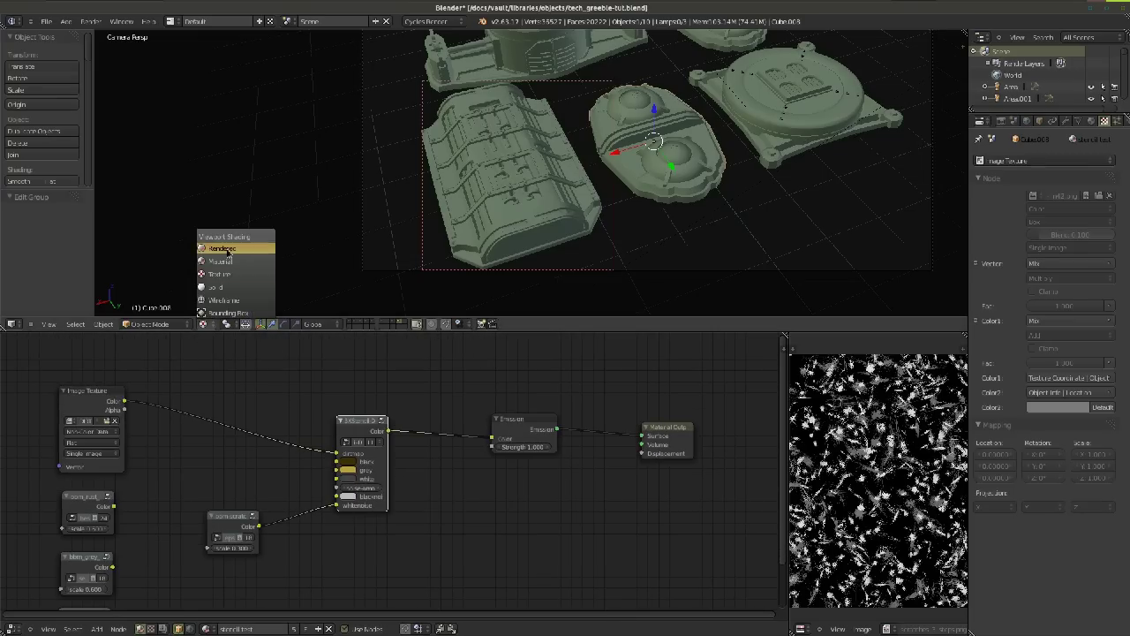
{"action": "left_click", "coordinate": [230, 250]}
{"action": "scroll", "coordinate": [510, 243], "scroll_direction": "up", "scroll_amount": 6}
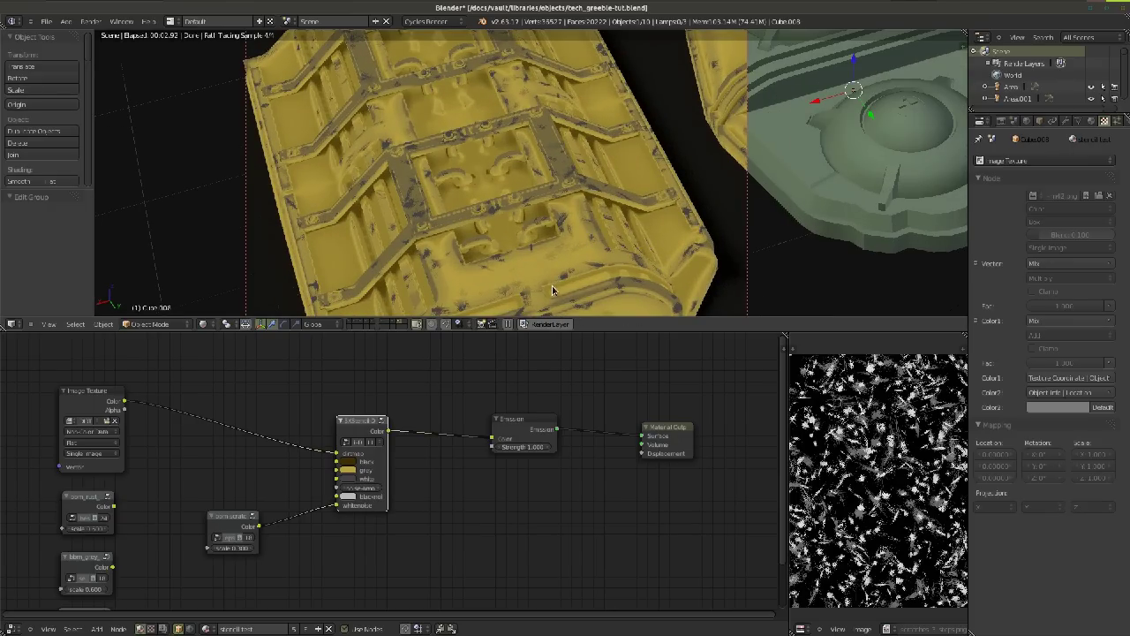
{"action": "scroll", "coordinate": [565, 265], "scroll_direction": "down", "scroll_amount": 1}
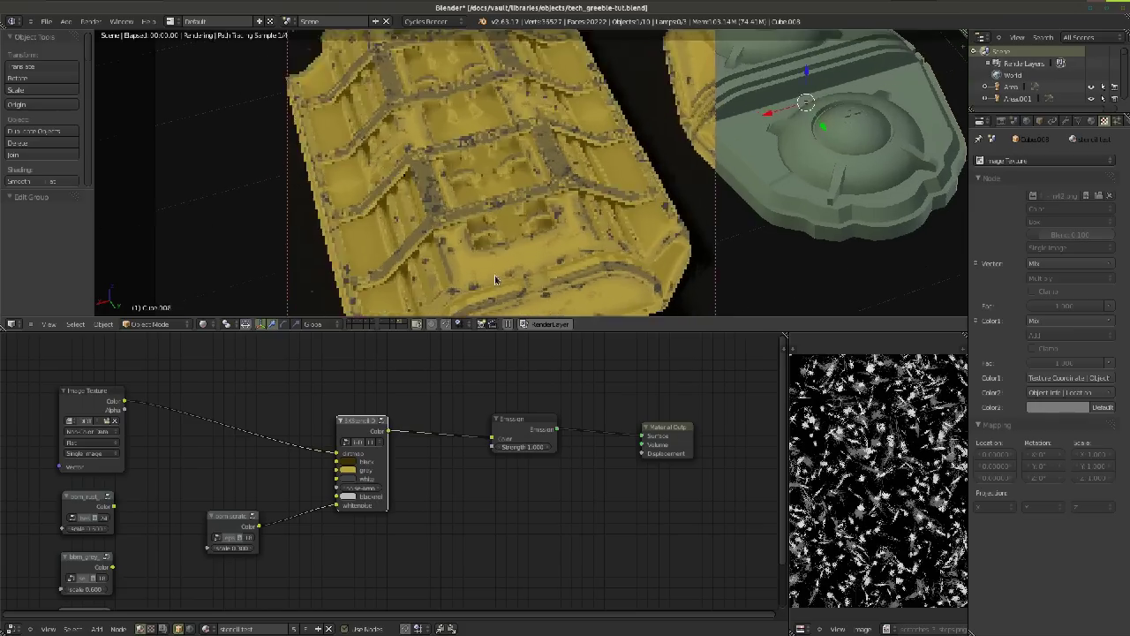
Lower the bbm-scratches group's scale to 0.1
{"action": "scroll", "coordinate": [217, 546], "scroll_direction": "up", "scroll_amount": 2}
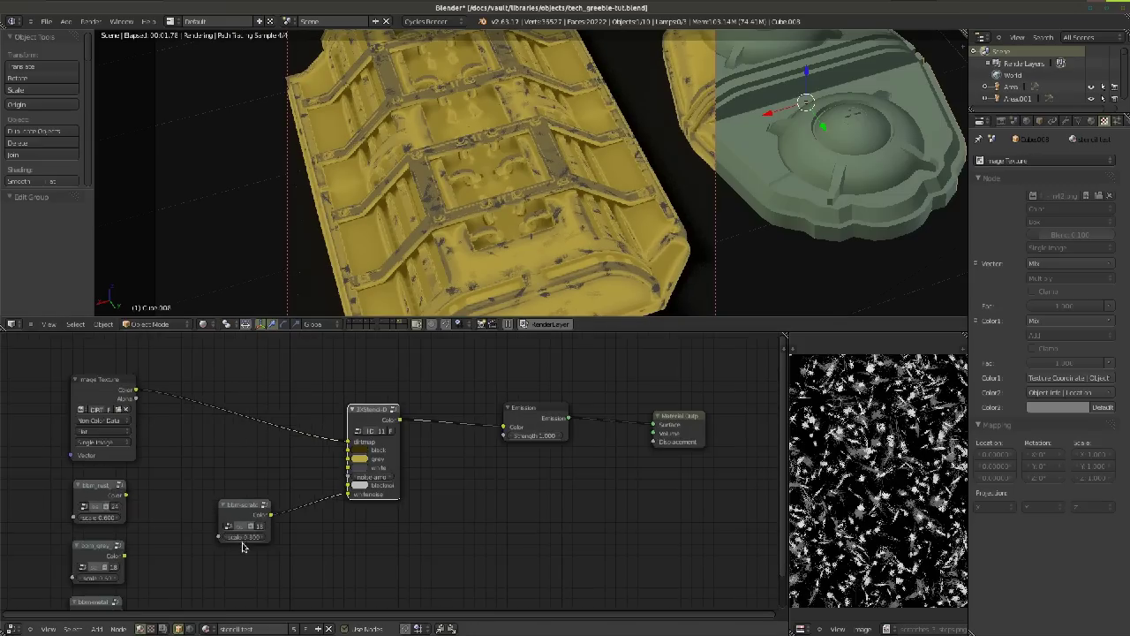
{"action": "left_click", "coordinate": [213, 539]}
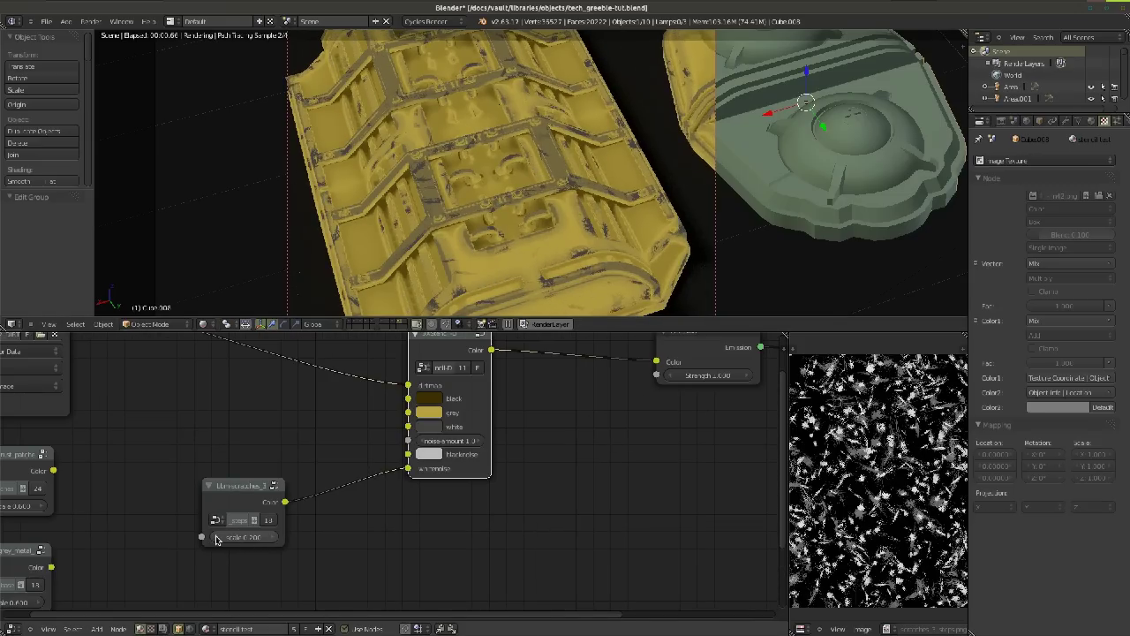
{"action": "left_click", "coordinate": [218, 538]}
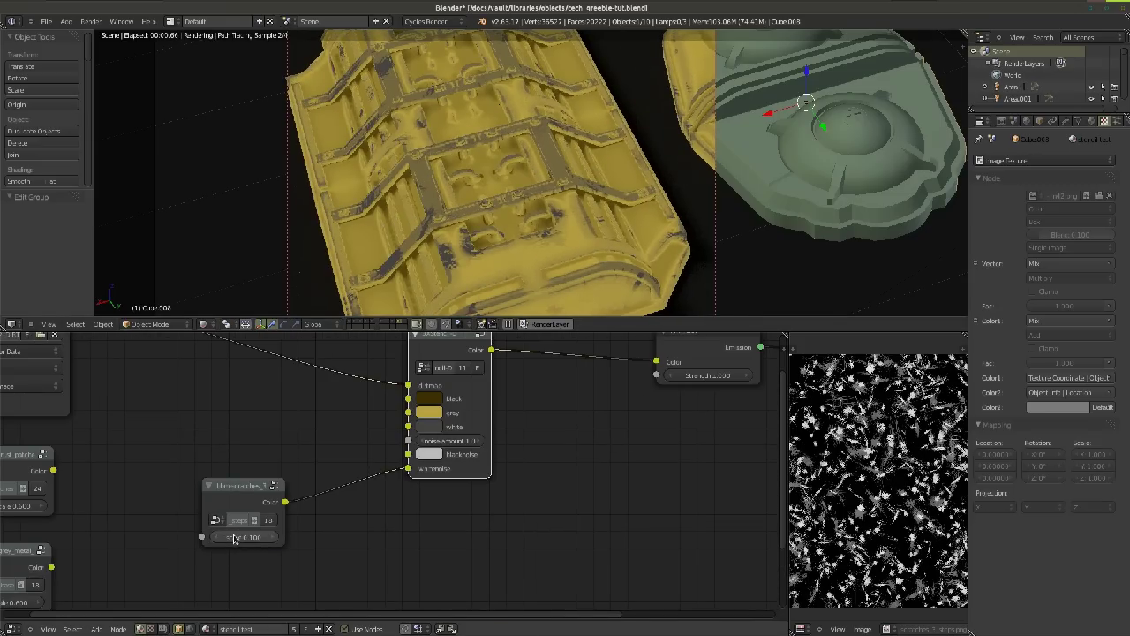
Set the bbm-scratches group's scale to 0.2
{"action": "left_click", "coordinate": [272, 539]}
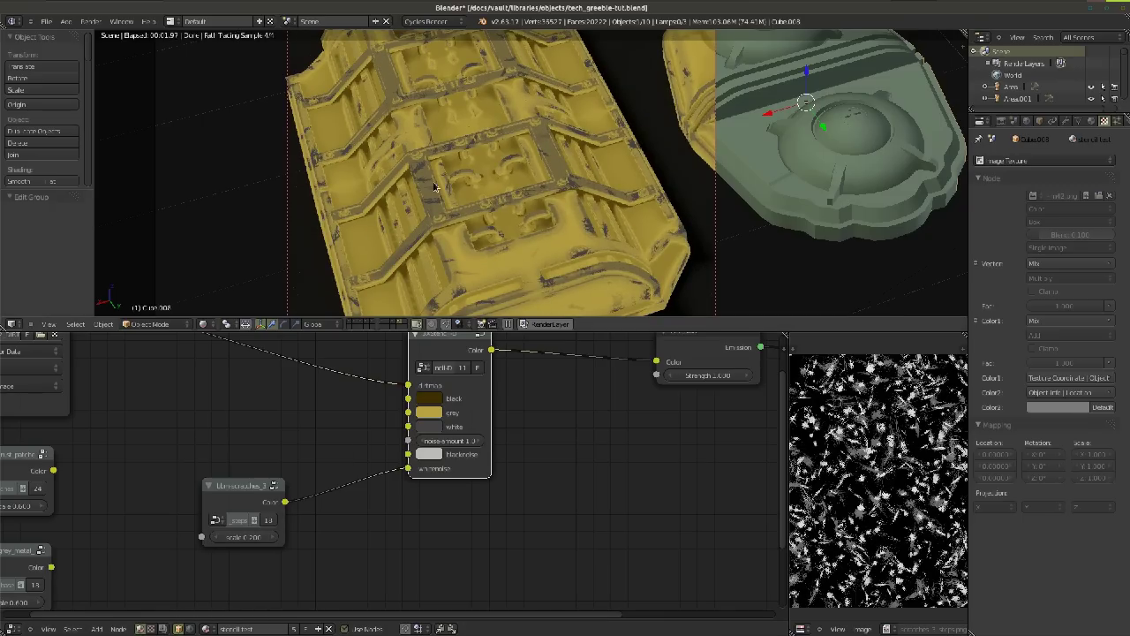
Set the 3XStencil-D group's grey and black colors to pure black and its white color to pure white
{"action": "middle_click_drag", "start_coordinate": [596, 410], "coordinate": [473, 522]}
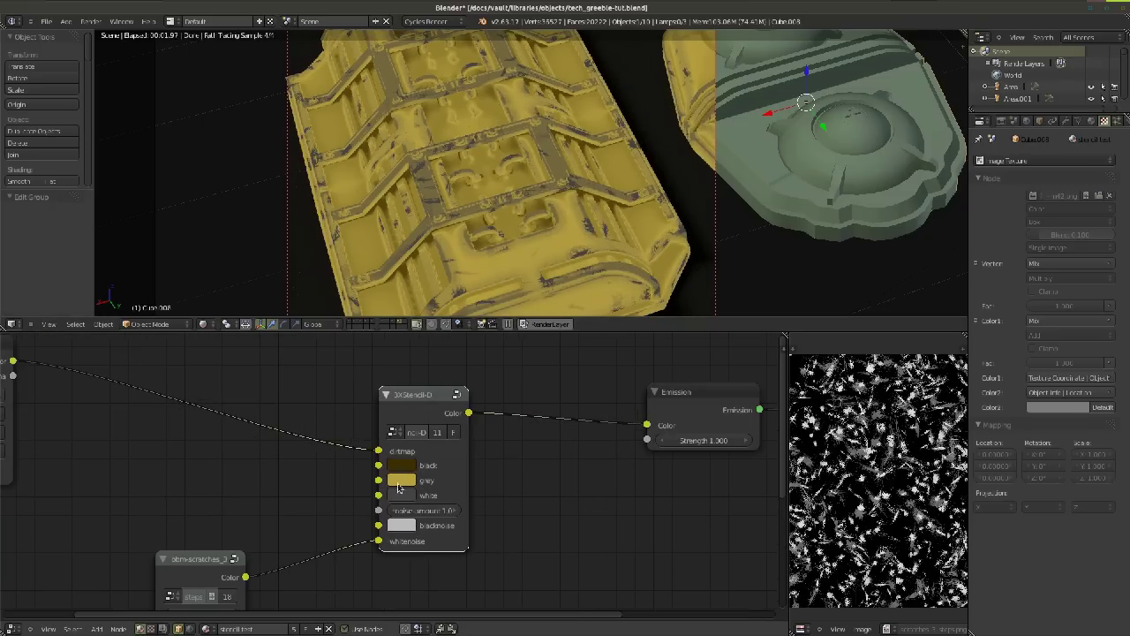
{"action": "left_click", "coordinate": [401, 479]}
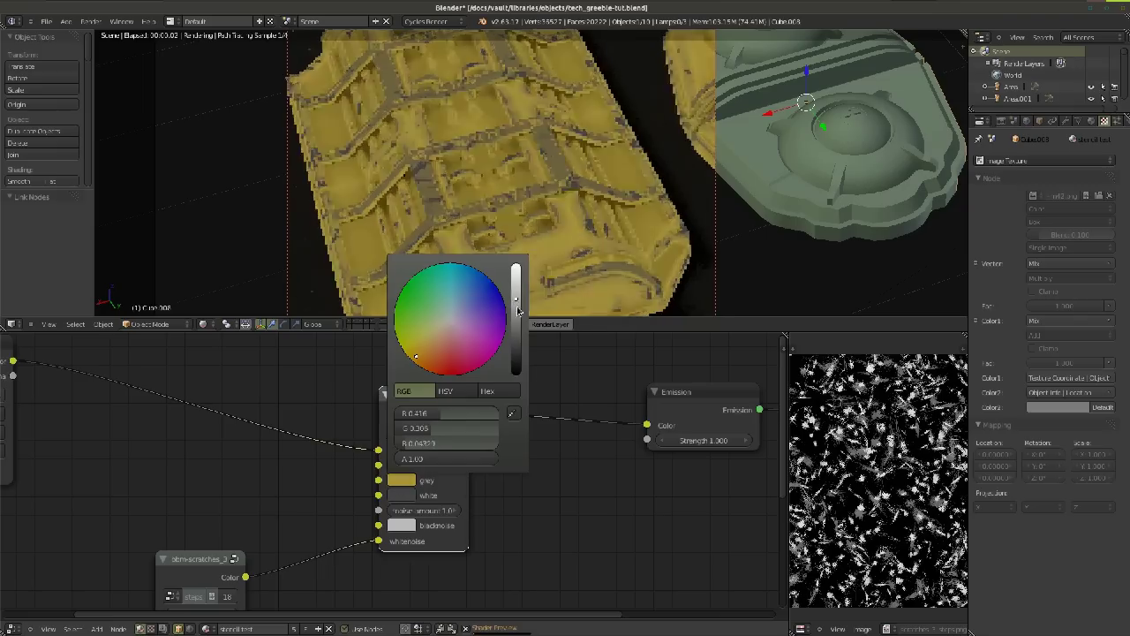
{"action": "scroll", "coordinate": [532, 381], "scroll_direction": "down", "scroll_amount": 8}
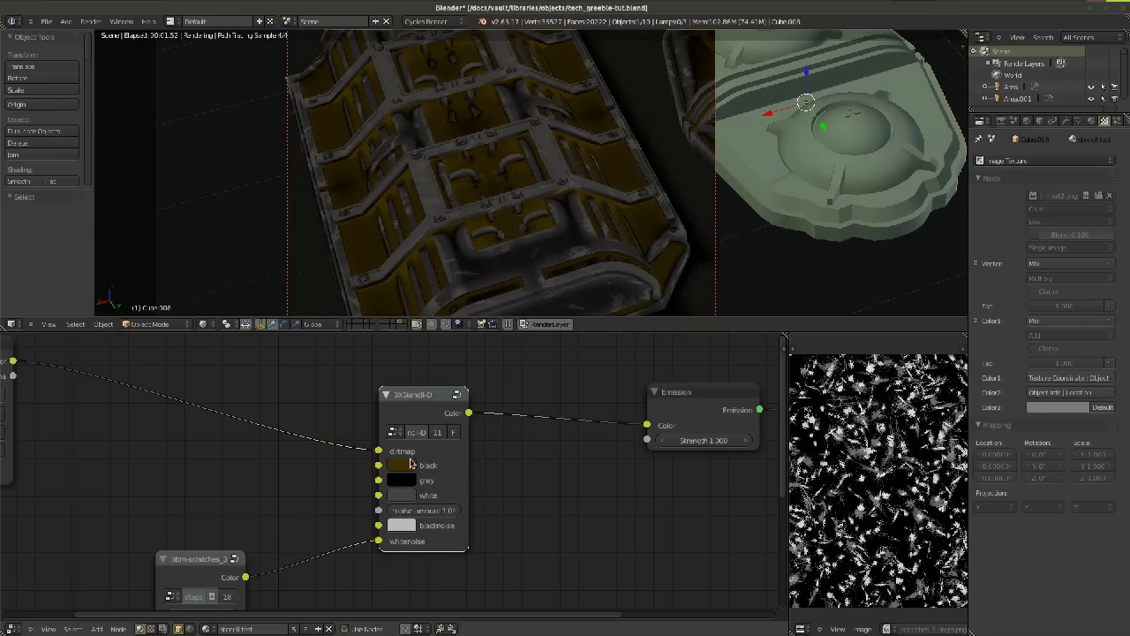
{"action": "left_click", "coordinate": [410, 465]}
{"action": "scroll", "coordinate": [519, 333], "scroll_direction": "down", "scroll_amount": 8}
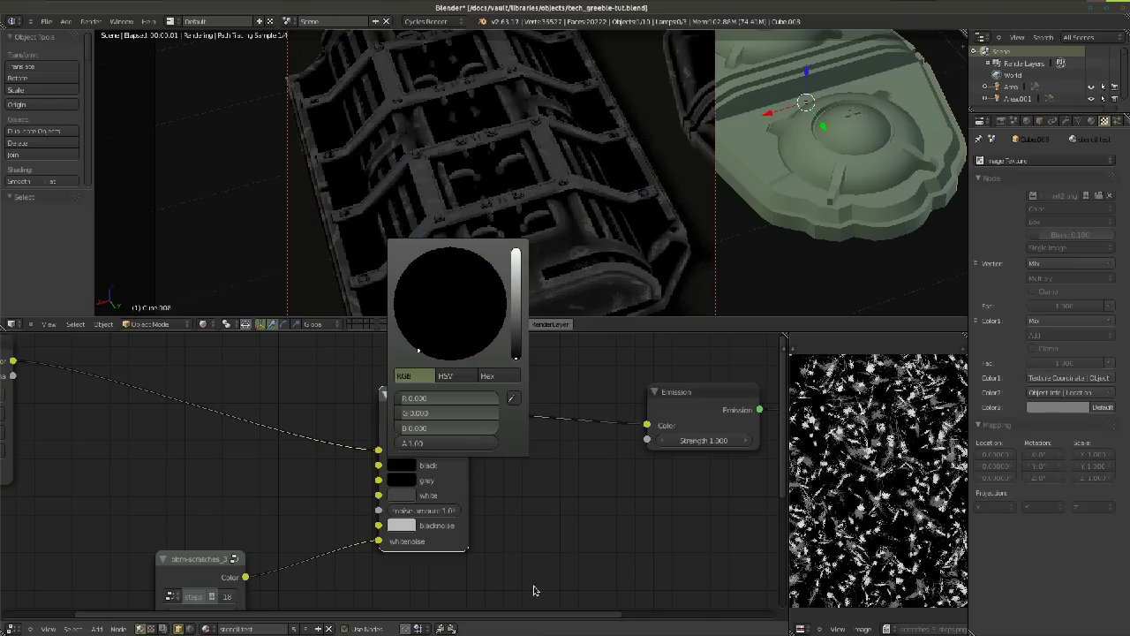
{"action": "left_click", "coordinate": [406, 496]}
{"action": "scroll", "coordinate": [517, 355], "scroll_direction": "up", "scroll_amount": 8}
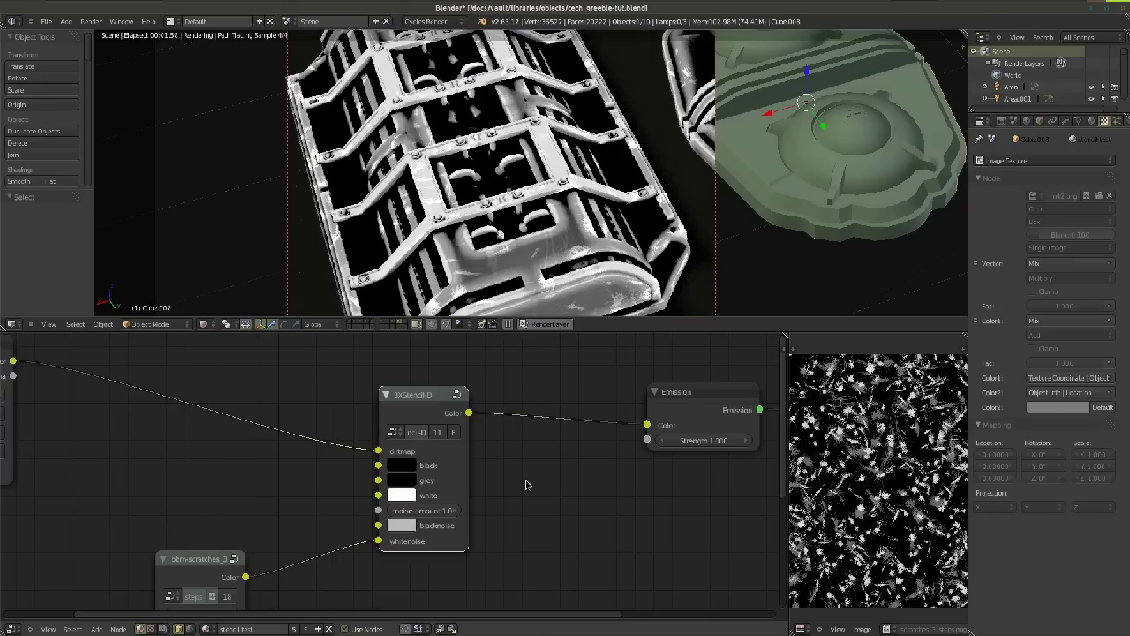
Set the 3XStencil-D group's noise amount to 0
{"action": "left_click", "coordinate": [424, 510]}
{"action": "type", "text": "0"}
{"action": "key", "text": "Return"}
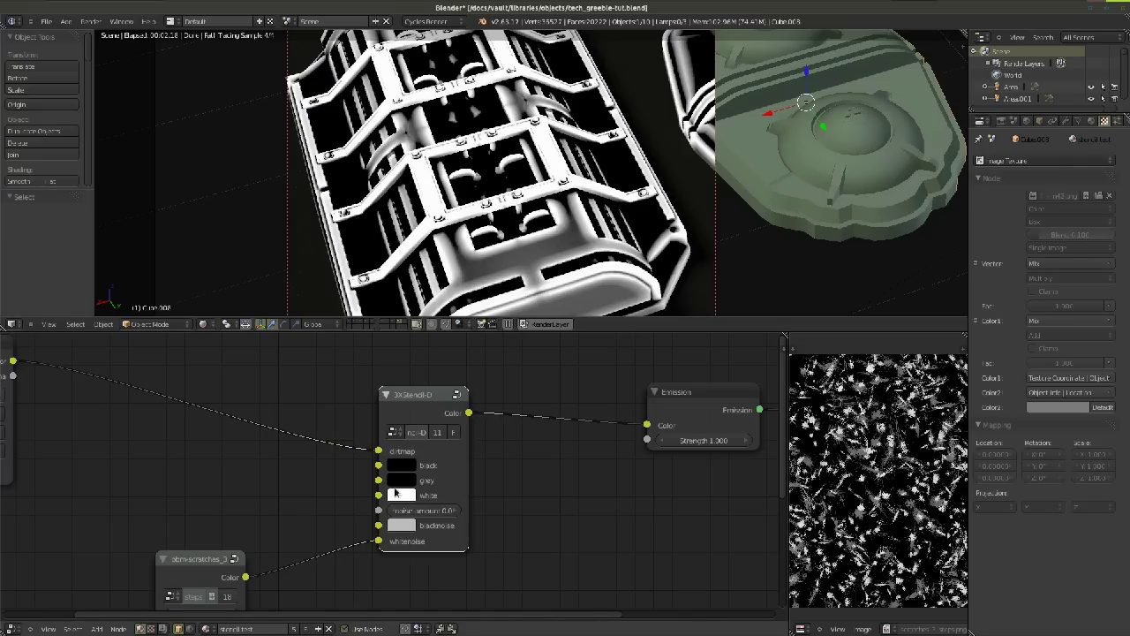
Raise the 3XStencil-D group's noise amount in steps of 0.1 to 1.0
{"action": "left_click", "coordinate": [455, 514]}
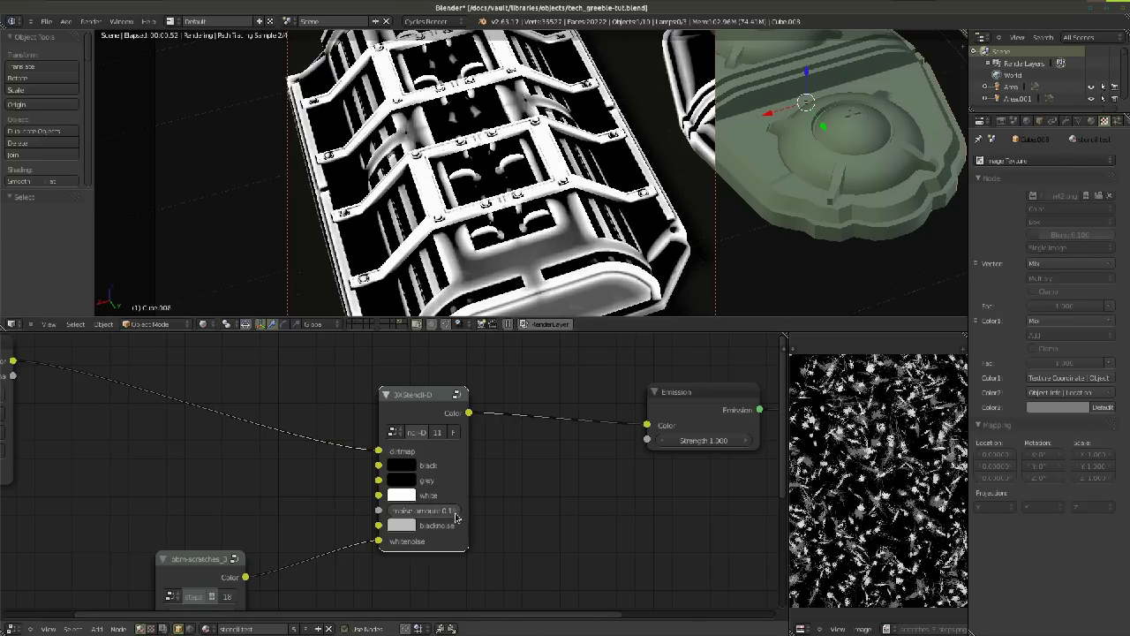
{"action": "left_click", "coordinate": [457, 514]}
{"action": "left_click", "coordinate": [458, 514]}
{"action": "left_click", "coordinate": [458, 515]}
{"action": "left_click", "coordinate": [458, 515]}
{"action": "left_click", "coordinate": [457, 515]}
{"action": "left_click", "coordinate": [458, 515]}
{"action": "left_click", "coordinate": [458, 515]}
{"action": "left_click", "coordinate": [457, 515]}
{"action": "left_click", "coordinate": [458, 515]}
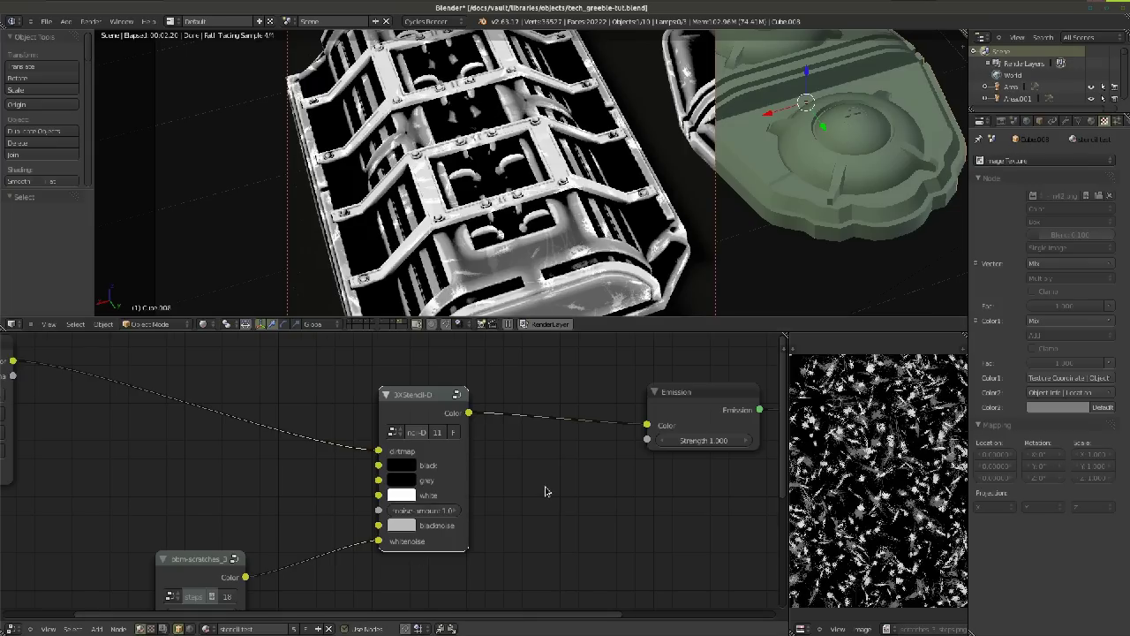
Make the upper 3XStencil group in the testroom panel material local, open it to examine its internal nodes, and exit the group
{"action": "scroll", "coordinate": [545, 487], "scroll_direction": "down", "scroll_amount": 1}
{"action": "scroll", "coordinate": [253, 485], "scroll_direction": "up", "scroll_amount": 2}
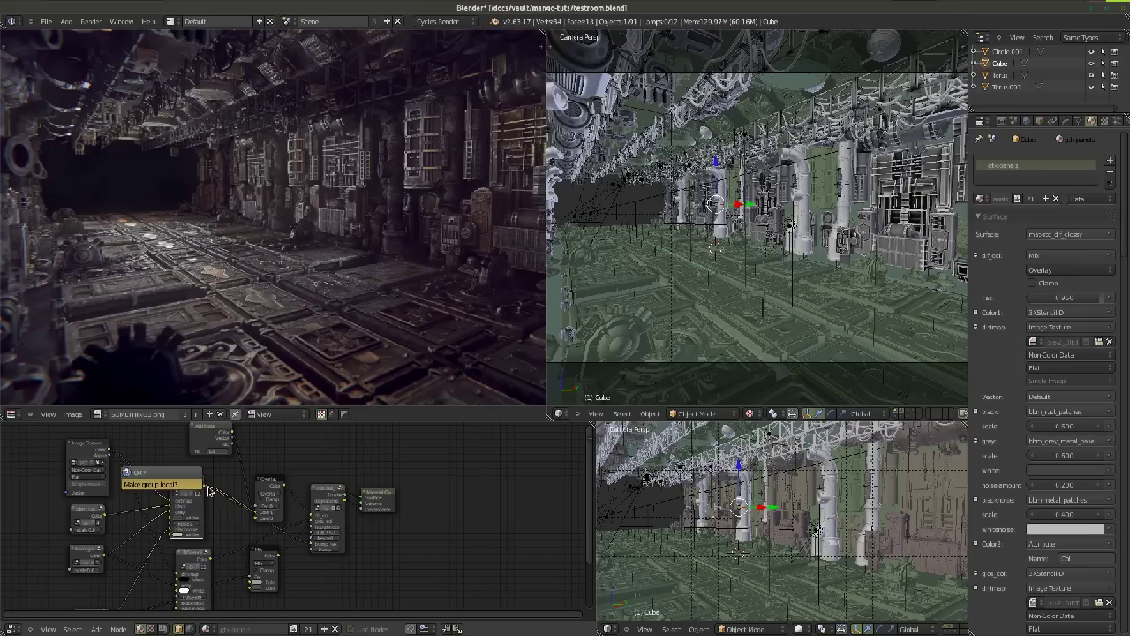
{"action": "key", "text": "Tab"}
{"action": "key", "text": "Home"}
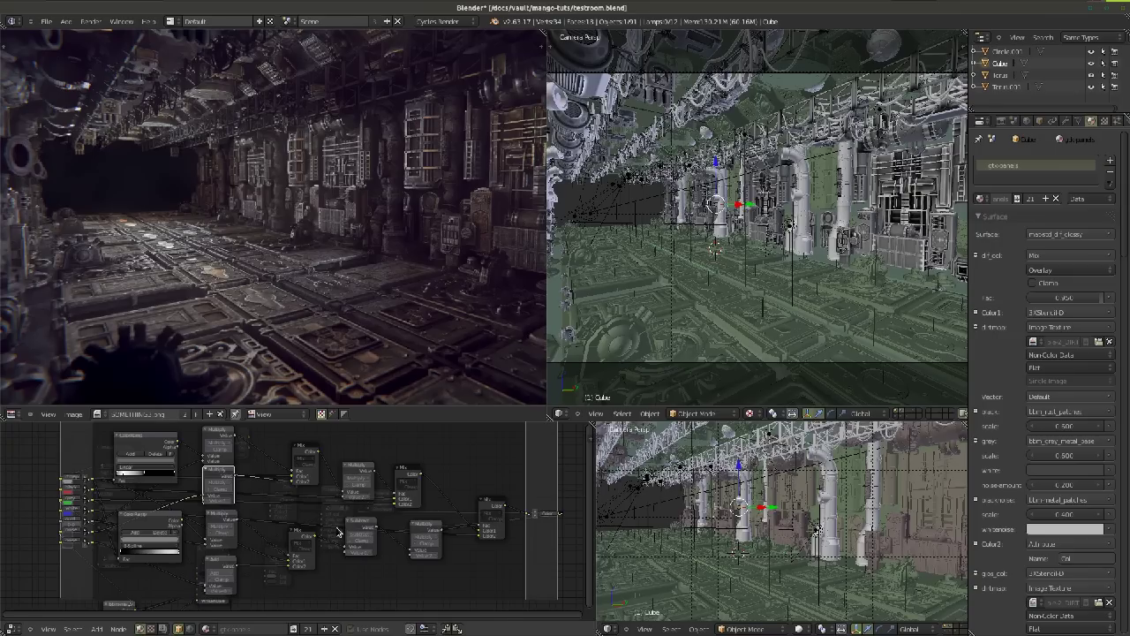
{"action": "middle_click_drag", "start_coordinate": [336, 516], "coordinate": [334, 530]}
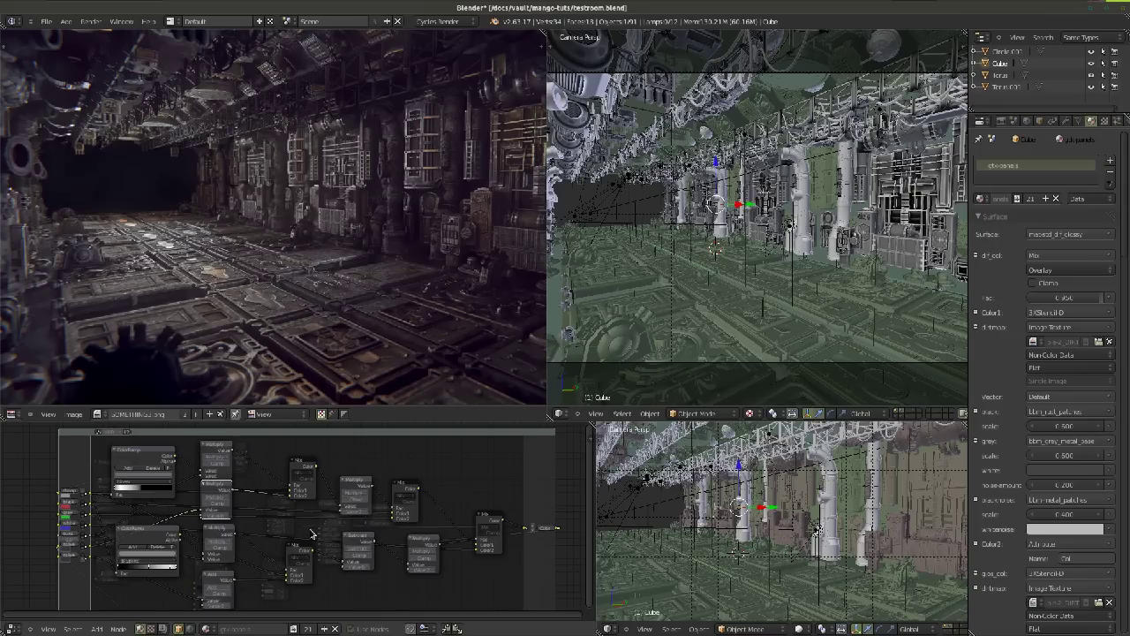
{"action": "scroll", "coordinate": [309, 530], "scroll_direction": "up", "scroll_amount": 1}
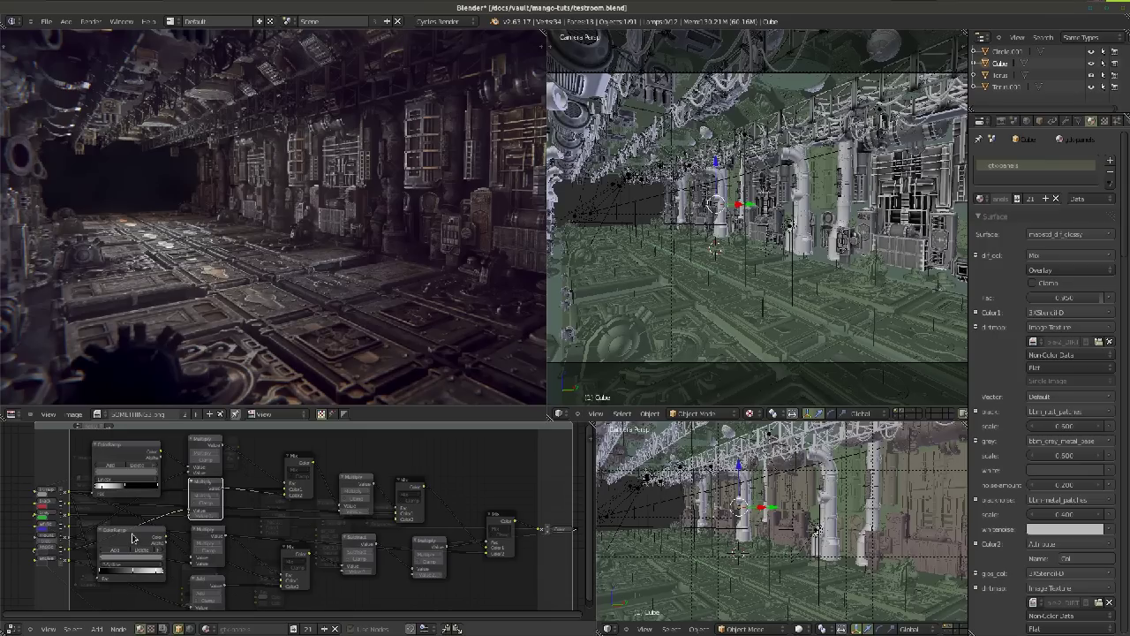
{"action": "key", "text": "Tab"}
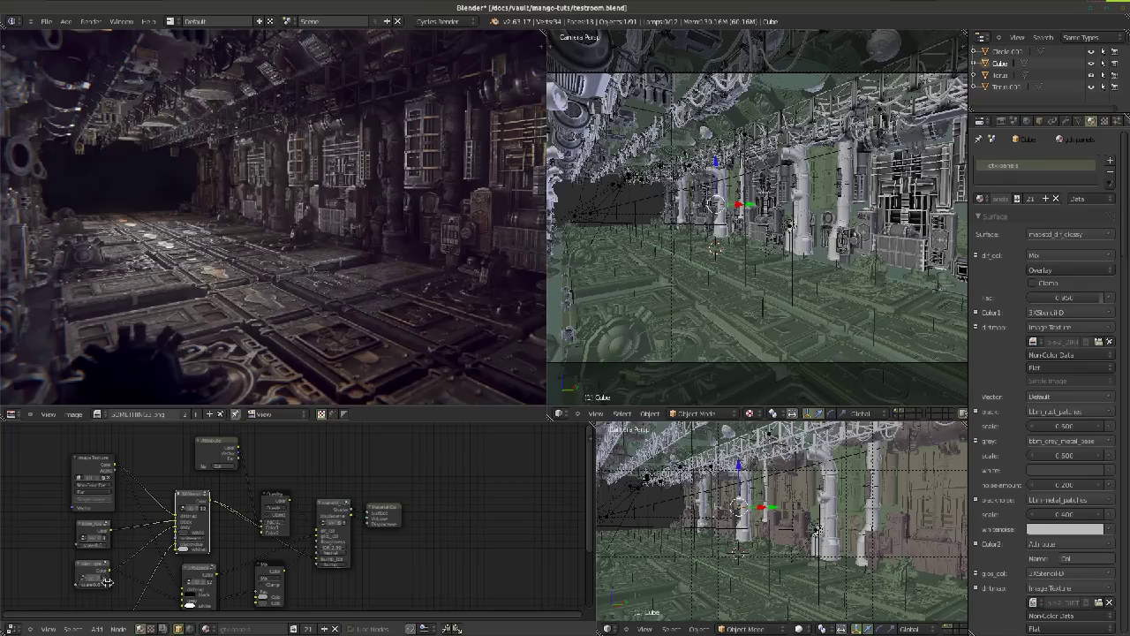
Examine the texture groups feeding the two 3XStencil groups, nudging a node for a clearer view and ending at bbm-metal_patches
{"action": "middle_click_drag", "start_coordinate": [108, 583], "coordinate": [122, 544]}
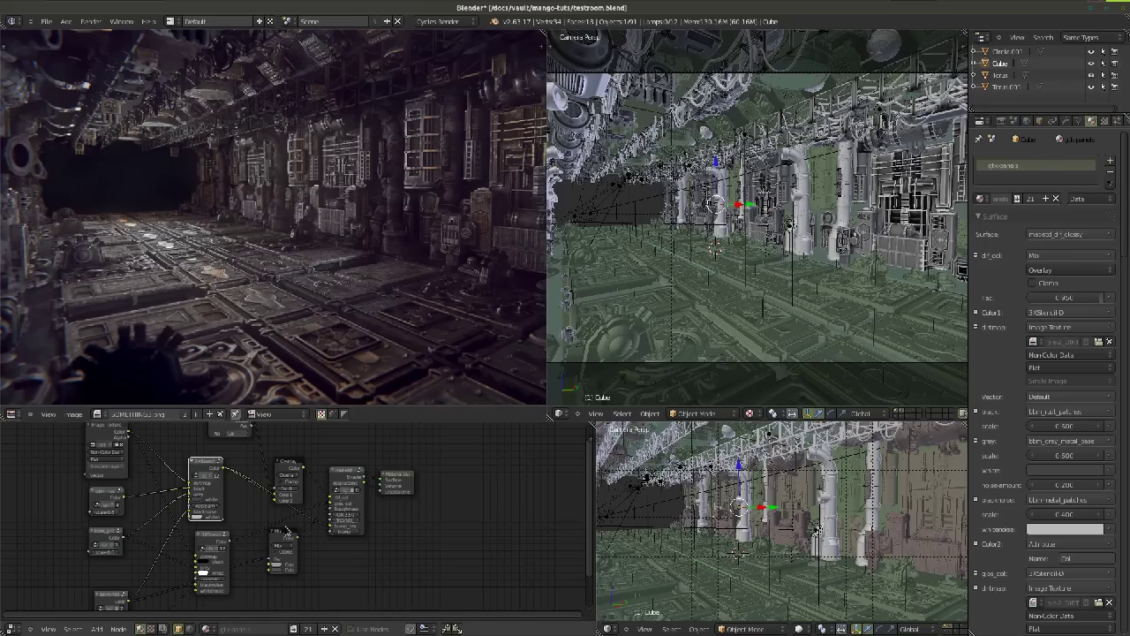
{"action": "middle_click_drag", "start_coordinate": [266, 519], "coordinate": [253, 533]}
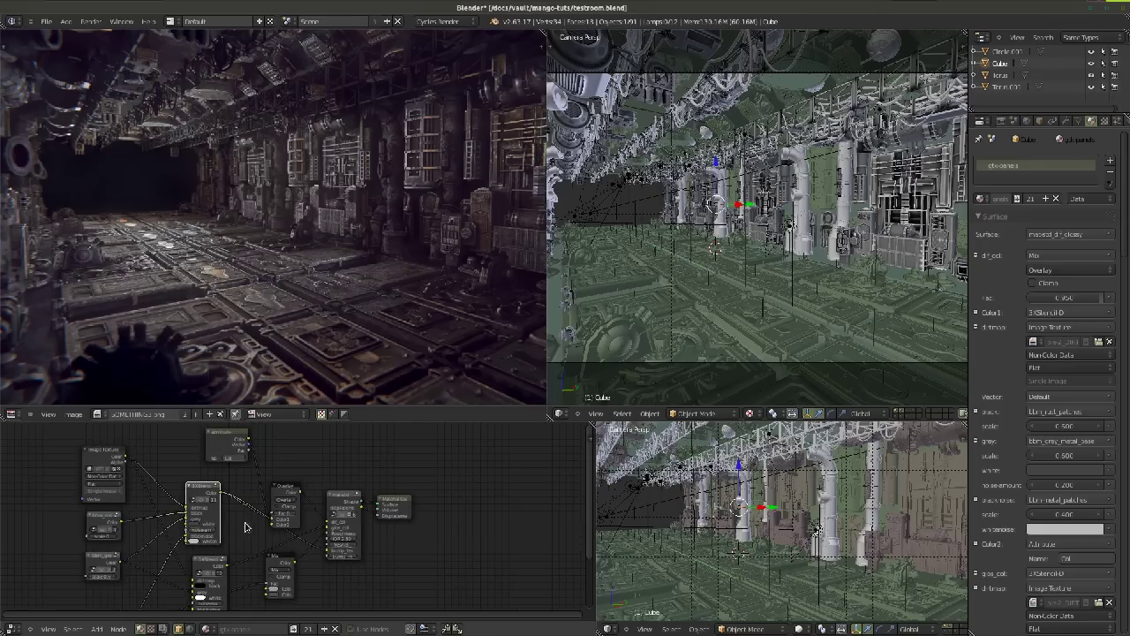
{"action": "scroll", "coordinate": [99, 580], "scroll_direction": "up", "scroll_amount": 3}
{"action": "left_click", "coordinate": [97, 501]}
{"action": "scroll", "coordinate": [150, 508], "scroll_direction": "down", "scroll_amount": 2}
{"action": "scroll", "coordinate": [216, 458], "scroll_direction": "up", "scroll_amount": 2}
{"action": "left_click_drag", "start_coordinate": [151, 521], "coordinate": [193, 525]}
{"action": "scroll", "coordinate": [190, 621], "scroll_direction": "down", "scroll_amount": 2}
{"action": "scroll", "coordinate": [173, 586], "scroll_direction": "up", "scroll_amount": 4}
{"action": "scroll", "coordinate": [223, 487], "scroll_direction": "down", "scroll_amount": 3}
{"action": "scroll", "coordinate": [231, 511], "scroll_direction": "up", "scroll_amount": 4}
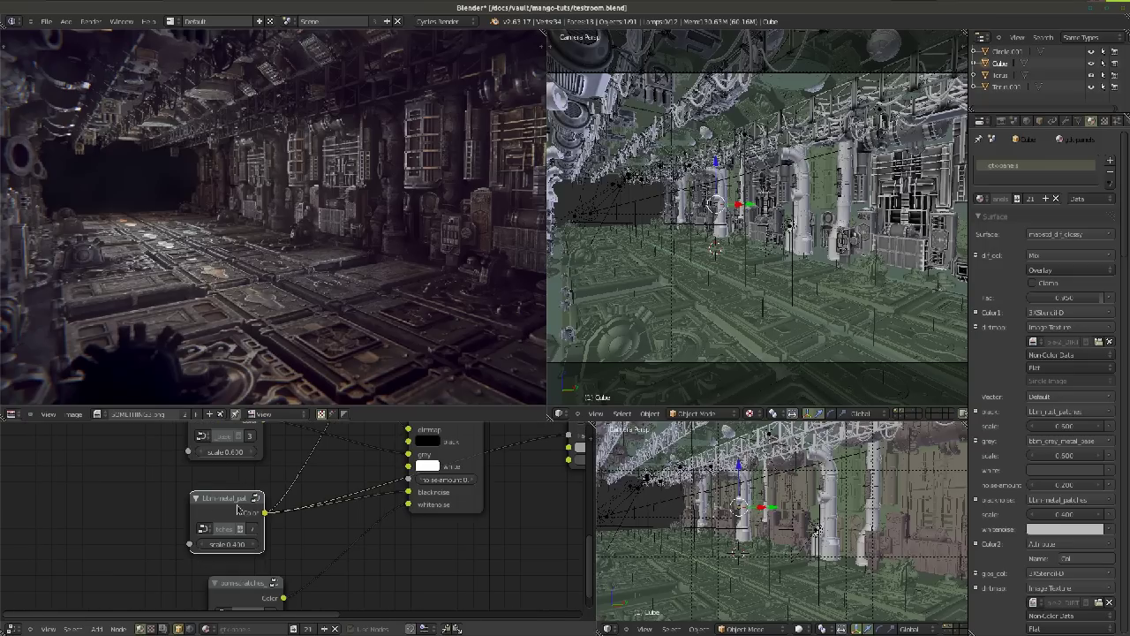
Move the bbm-scratches group directly beneath the bbm-metal_patches group
{"action": "scroll", "coordinate": [237, 505], "scroll_direction": "down", "scroll_amount": 4}
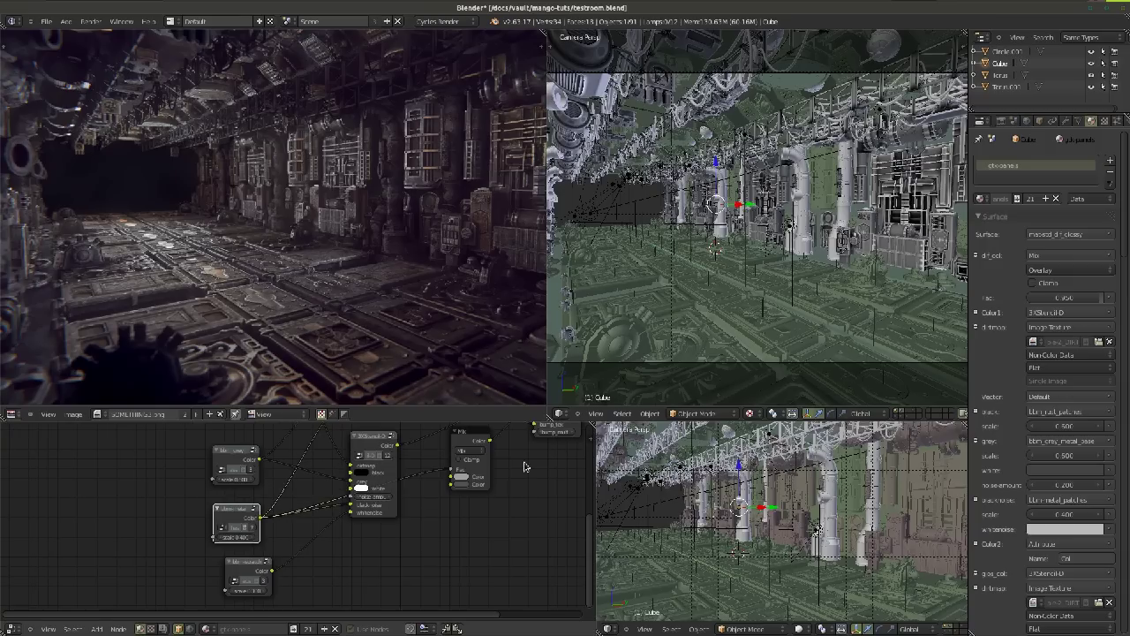
{"action": "scroll", "coordinate": [246, 566], "scroll_direction": "up", "scroll_amount": 2}
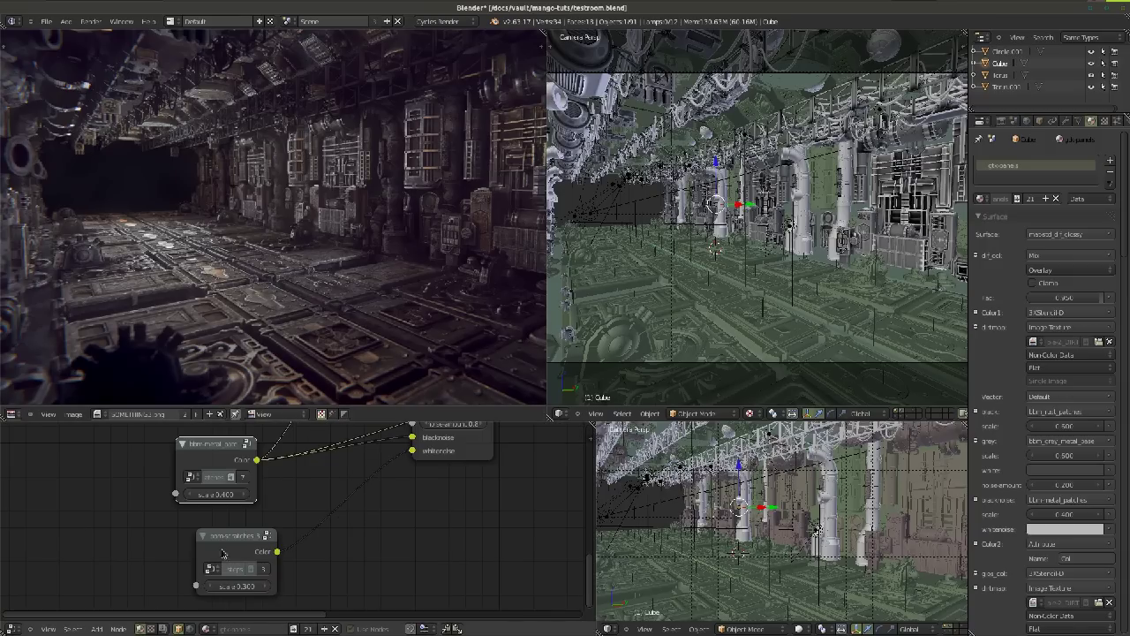
{"action": "left_click_drag", "start_coordinate": [243, 554], "coordinate": [210, 528]}
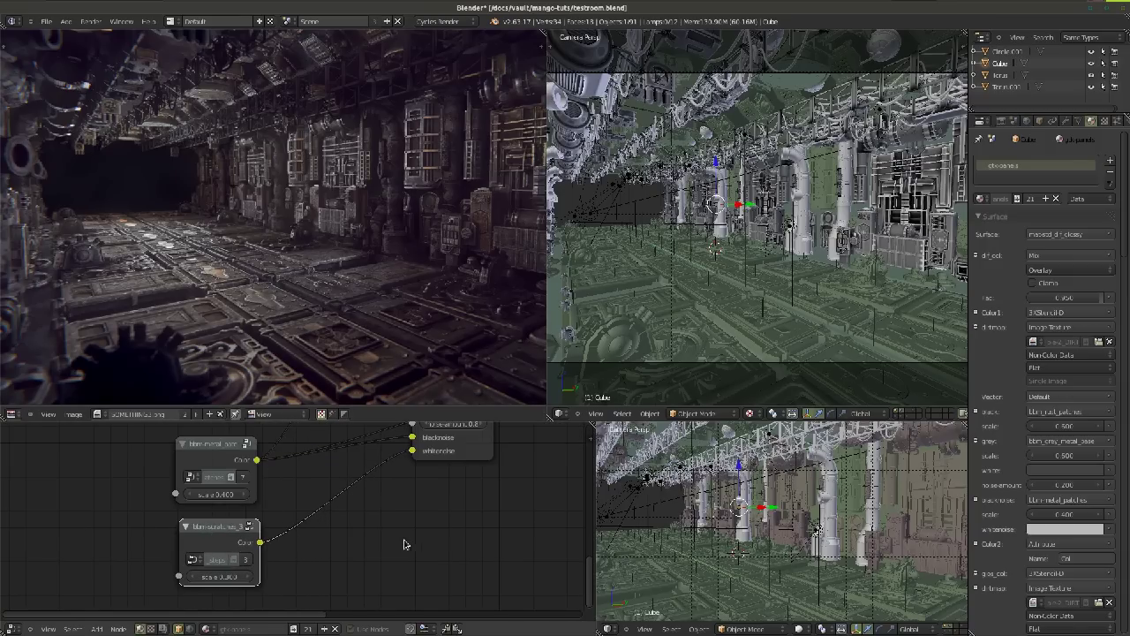
{"action": "scroll", "coordinate": [177, 609], "scroll_direction": "down", "scroll_amount": 3}
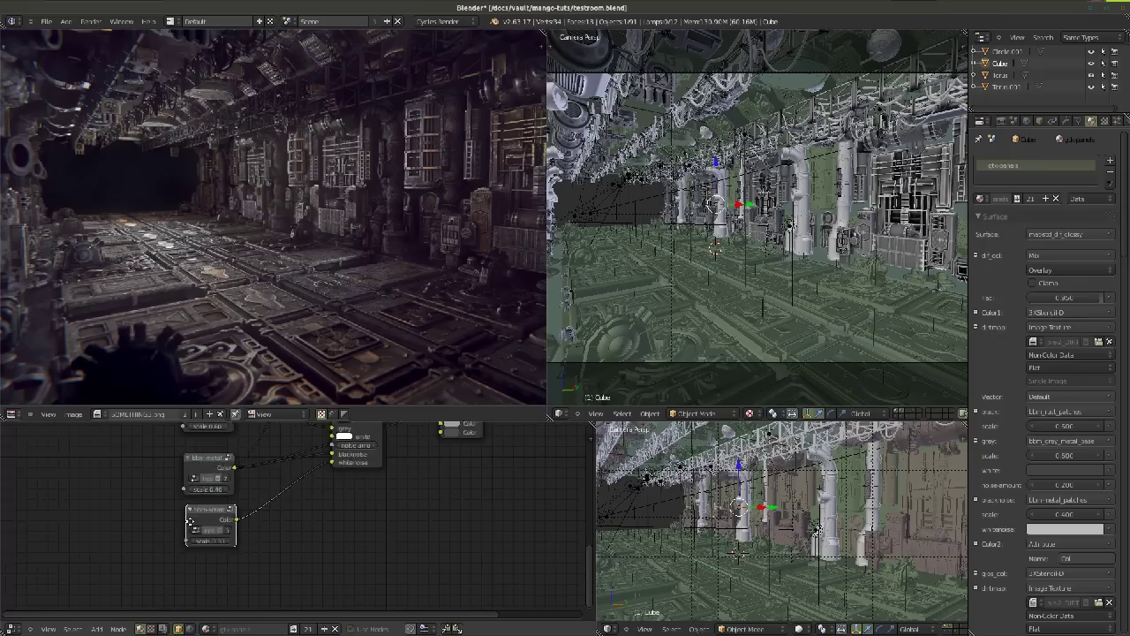
Select the dirtmap Image Texture node and nudge it slightly, displaying the dirtmap on the room's models in the viewport
{"action": "scroll", "coordinate": [303, 559], "scroll_direction": "up", "scroll_amount": 2}
{"action": "scroll", "coordinate": [354, 548], "scroll_direction": "down", "scroll_amount": 4}
{"action": "scroll", "coordinate": [409, 536], "scroll_direction": "up", "scroll_amount": 1}
{"action": "scroll", "coordinate": [409, 536], "scroll_direction": "up", "scroll_amount": 3}
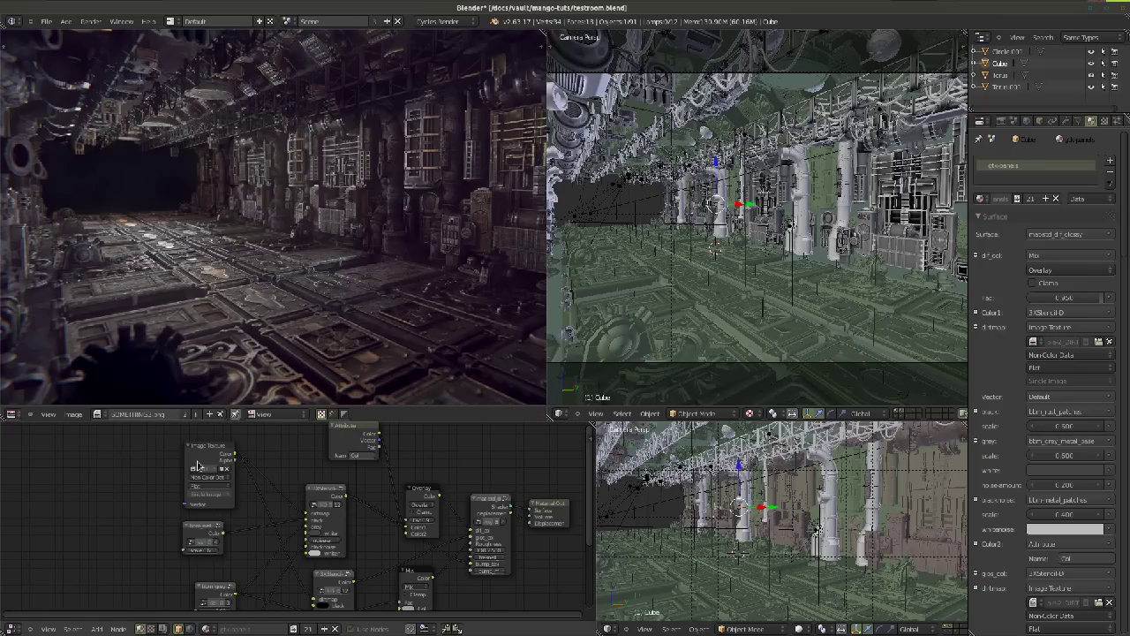
{"action": "mouse_move", "coordinate": [200, 452]}
{"action": "left_mouse_down"}
{"action": "mouse_move", "coordinate": [234, 531]}
{"action": "mouse_move", "coordinate": [192, 449]}
{"action": "left_mouse_up"}
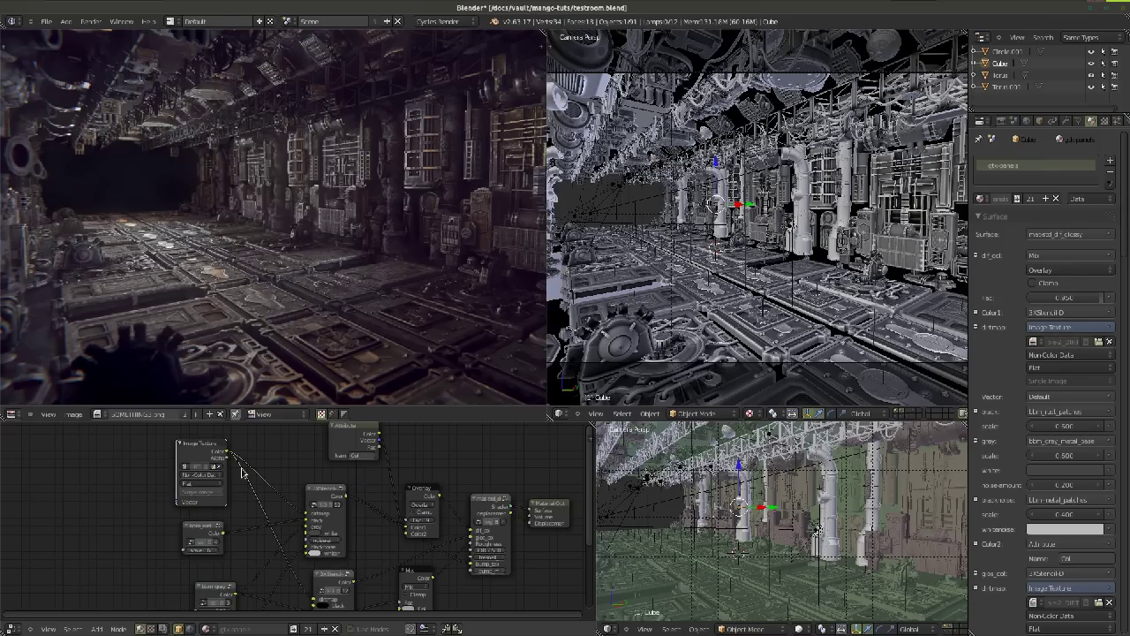
Examine the dirtmap Image Texture node's settings and its links through the 3XStencil and mix nodes to the material output
{"action": "scroll", "coordinate": [230, 500], "scroll_direction": "down", "scroll_amount": 3}
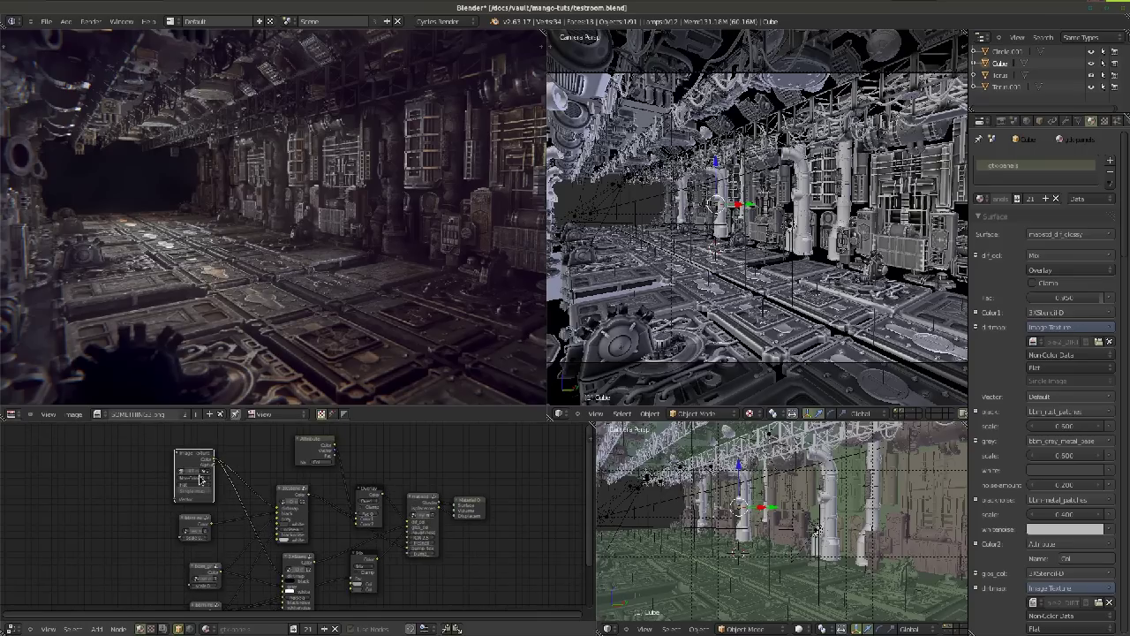
{"action": "scroll", "coordinate": [202, 480], "scroll_direction": "up", "scroll_amount": 2}
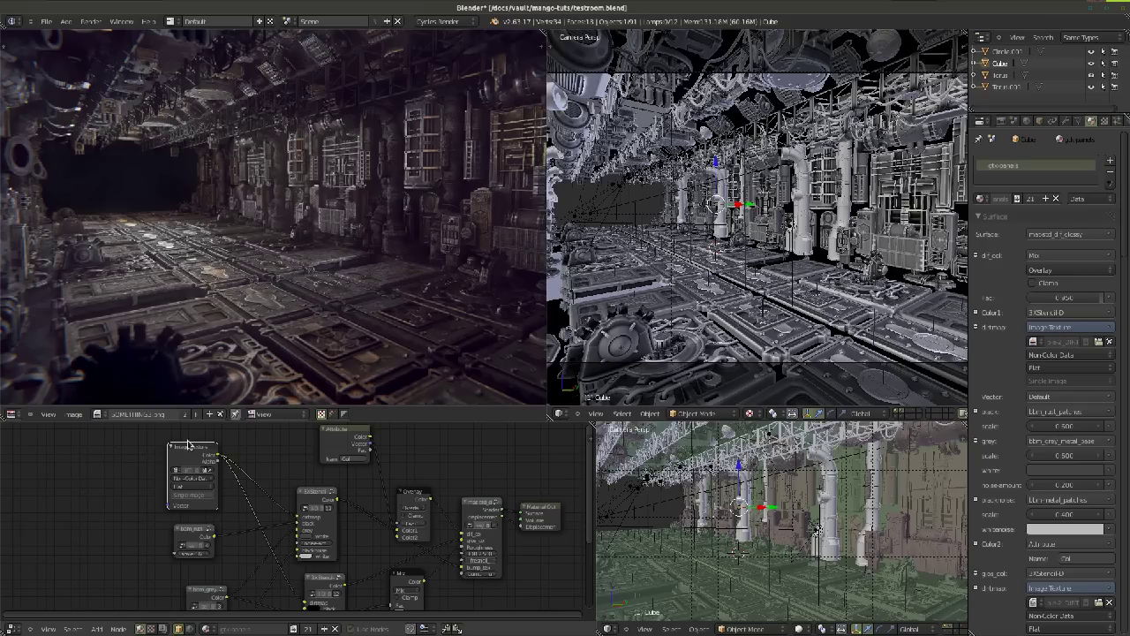
{"action": "scroll", "coordinate": [196, 479], "scroll_direction": "up", "scroll_amount": 3}
{"action": "scroll", "coordinate": [192, 480], "scroll_direction": "down", "scroll_amount": 3}
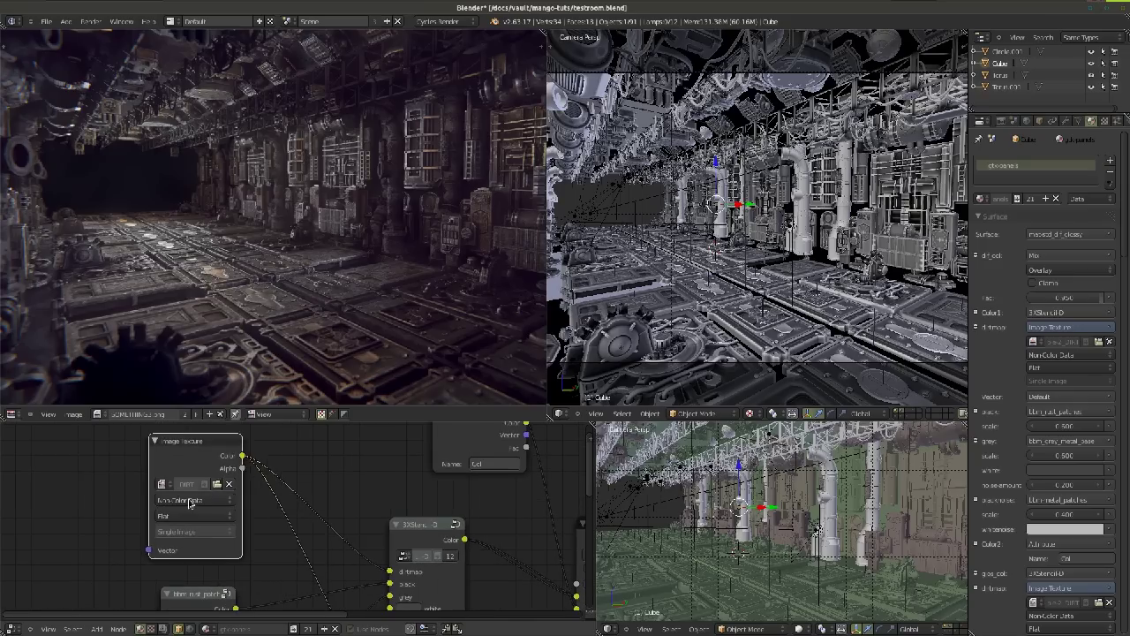
{"action": "middle_click_drag", "start_coordinate": [272, 507], "coordinate": [208, 497]}
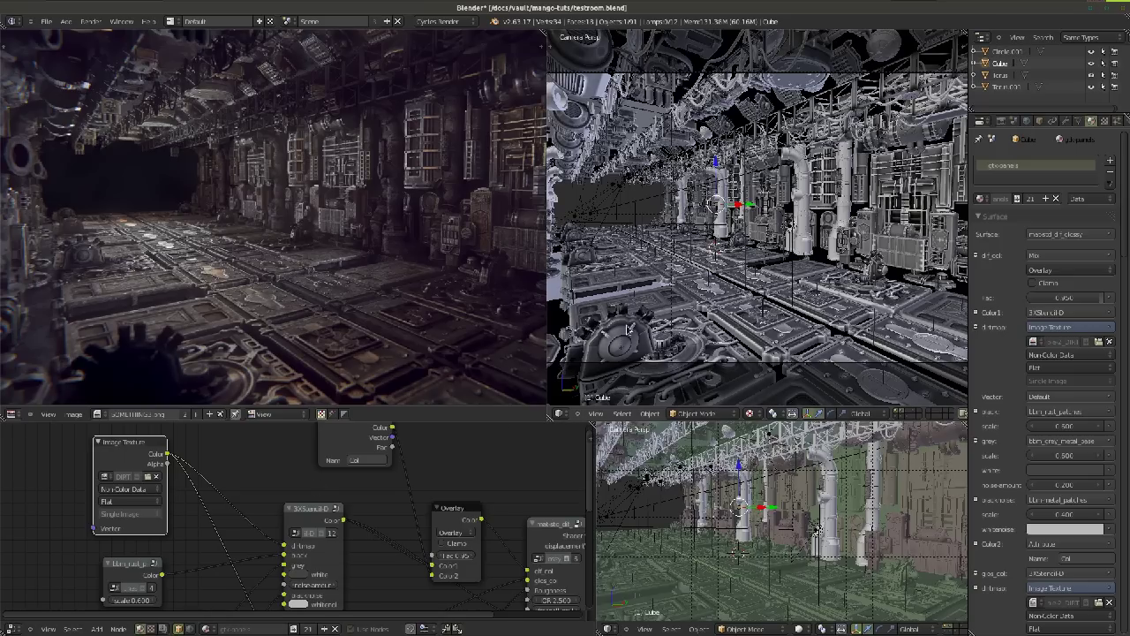
{"action": "scroll", "coordinate": [180, 518], "scroll_direction": "down", "scroll_amount": 3}
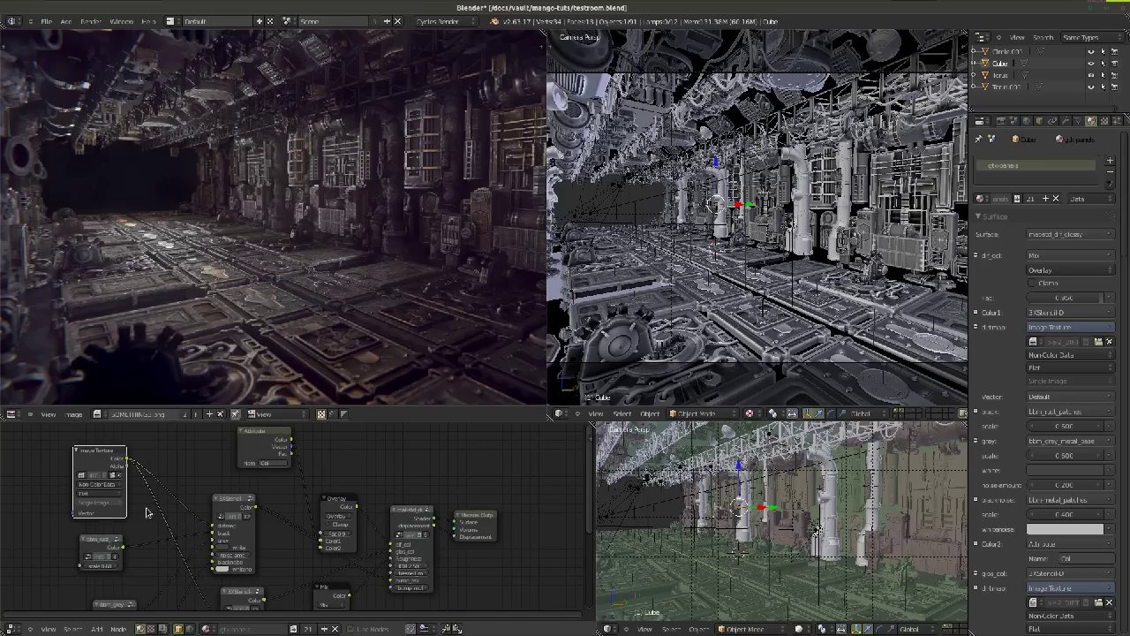
{"action": "mouse_move", "coordinate": [97, 453]}
{"action": "left_mouse_down"}
{"action": "mouse_move", "coordinate": [113, 479]}
{"action": "mouse_move", "coordinate": [98, 454]}
{"action": "left_mouse_up"}
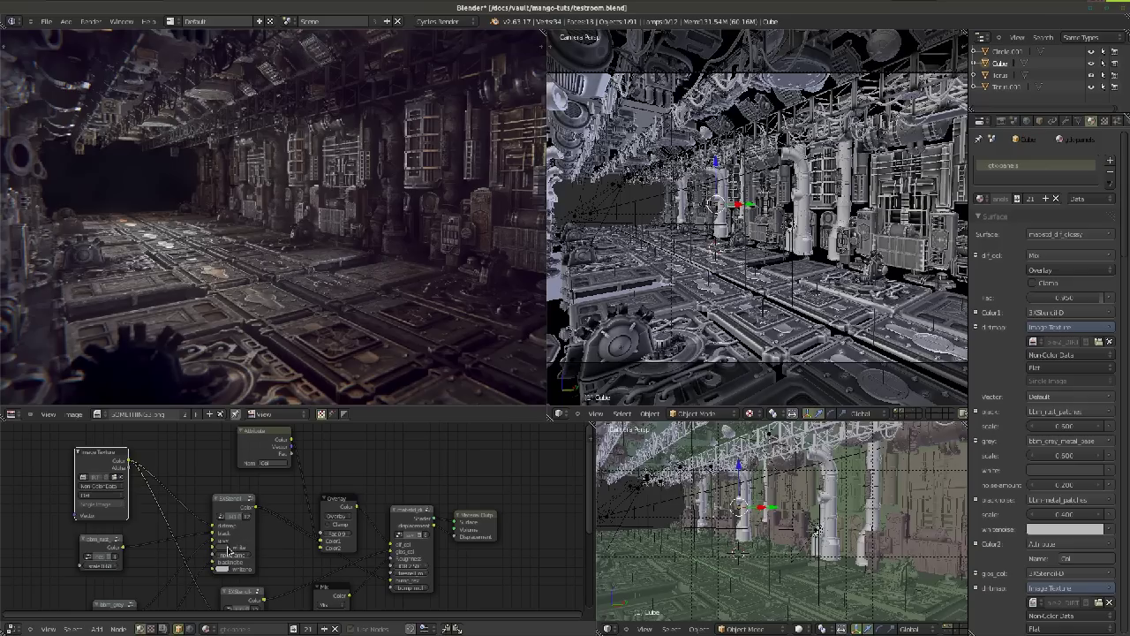
{"action": "middle_click_drag", "start_coordinate": [213, 563], "coordinate": [222, 530]}
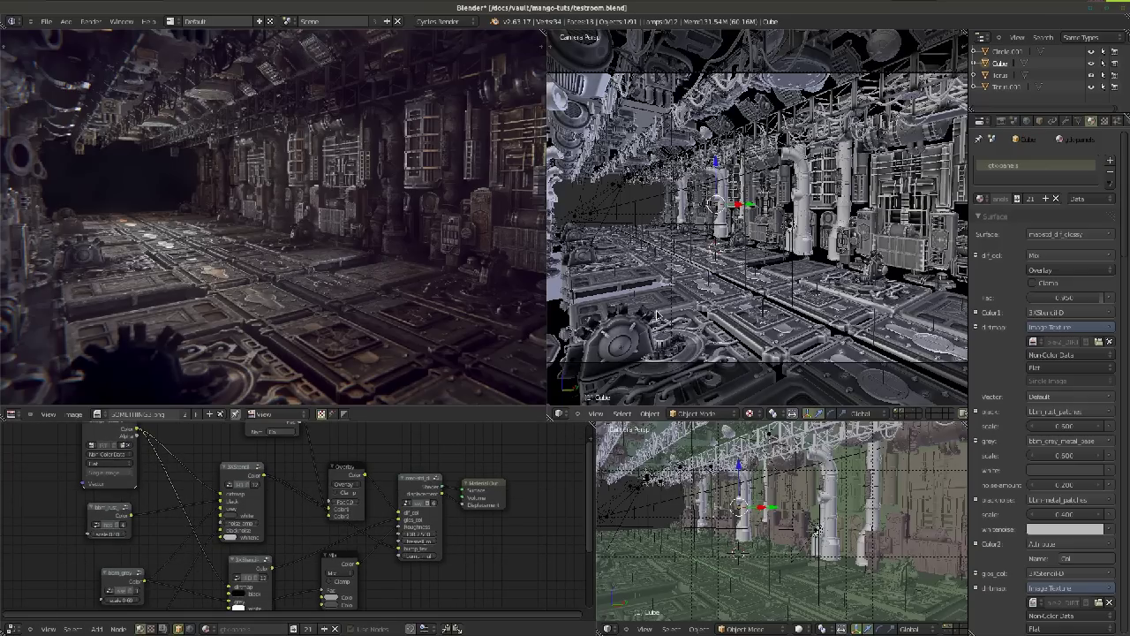
{"action": "scroll", "coordinate": [285, 513], "scroll_direction": "down", "scroll_amount": 2}
{"action": "scroll", "coordinate": [227, 577], "scroll_direction": "up", "scroll_amount": 2}
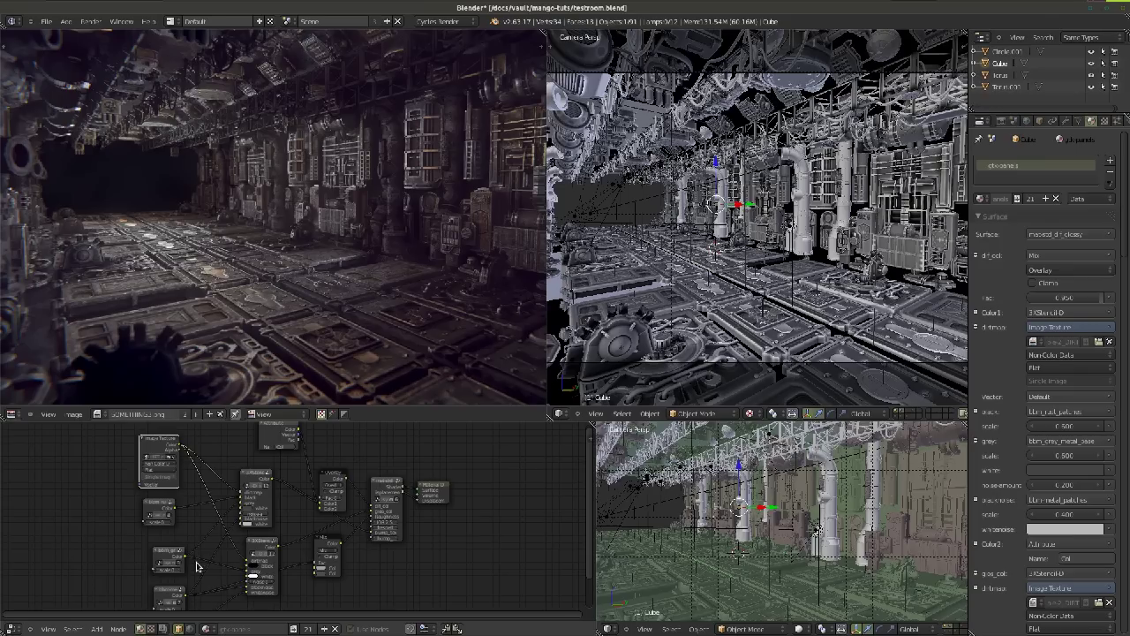
{"action": "scroll", "coordinate": [200, 563], "scroll_direction": "up", "scroll_amount": 1}
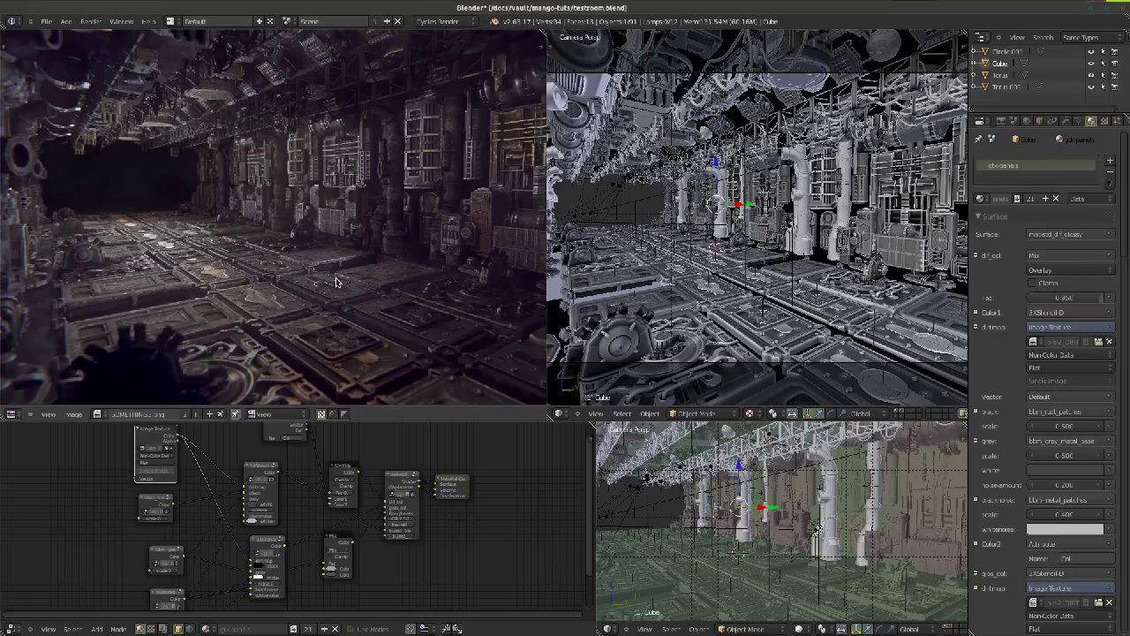
{"action": "scroll", "coordinate": [156, 533], "scroll_direction": "up", "scroll_amount": 2}
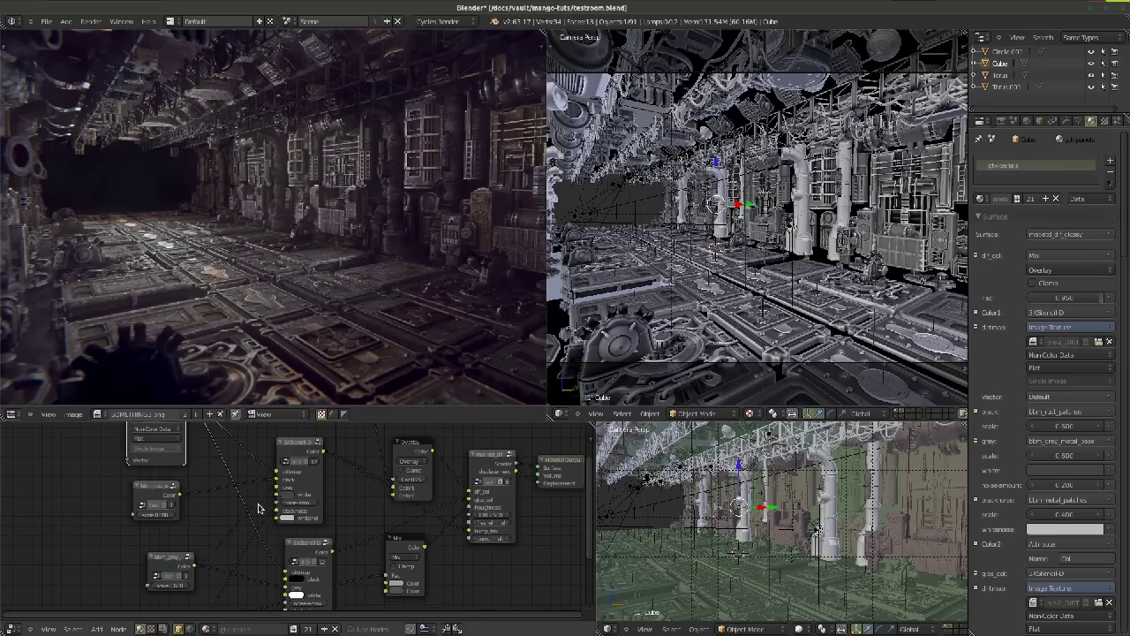
Shift the dirtmap Image Texture node slightly and review the surrounding node tree
{"action": "middle_click_drag", "start_coordinate": [270, 501], "coordinate": [246, 597]}
{"action": "key", "text": "g"}
{"action": "left_click", "coordinate": [117, 481]}
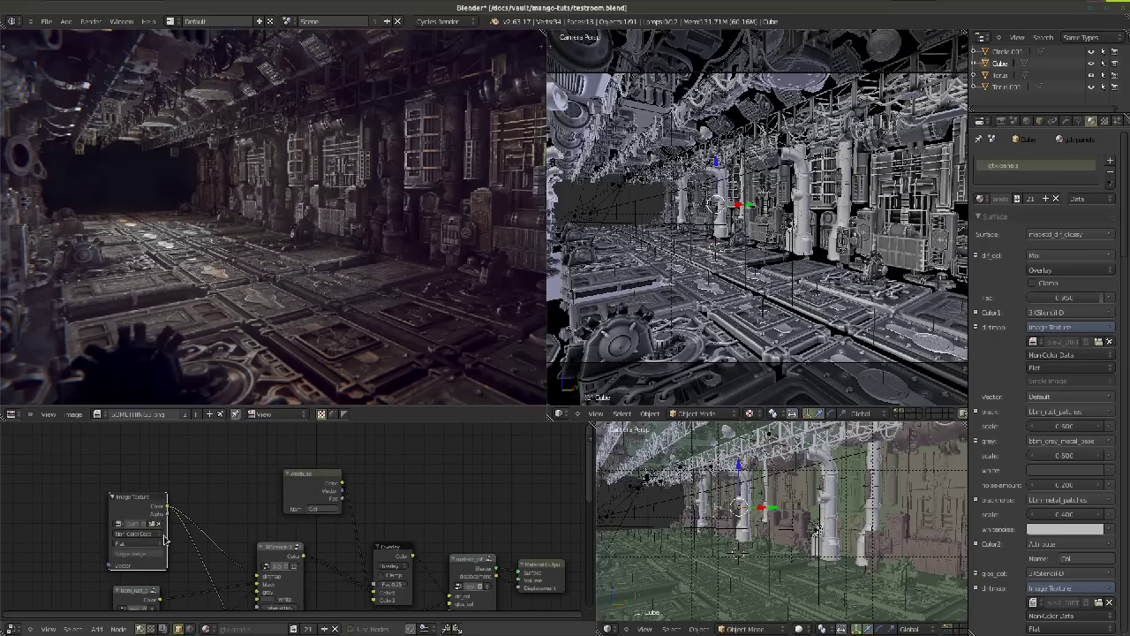
{"action": "scroll", "coordinate": [186, 543], "scroll_direction": "down", "scroll_amount": 1}
{"action": "scroll", "coordinate": [234, 512], "scroll_direction": "down", "scroll_amount": 1}
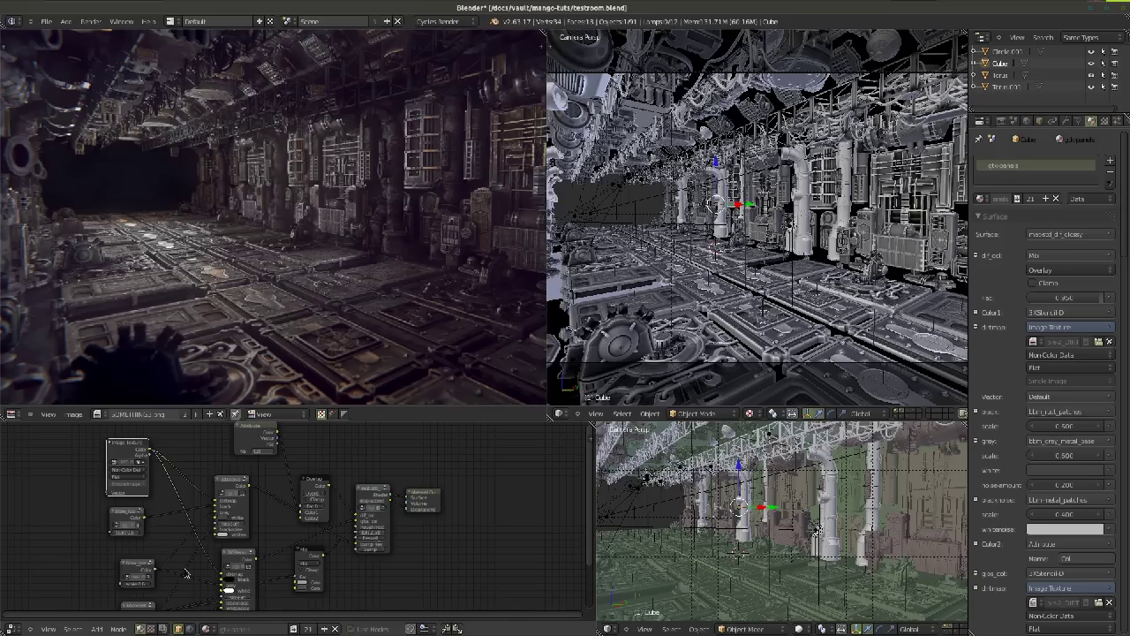
Examine how the panel material's 3XStencil groups feed through the Overlay and Mix nodes into the shader group and material output
{"action": "scroll", "coordinate": [186, 574], "scroll_direction": "up", "scroll_amount": 2}
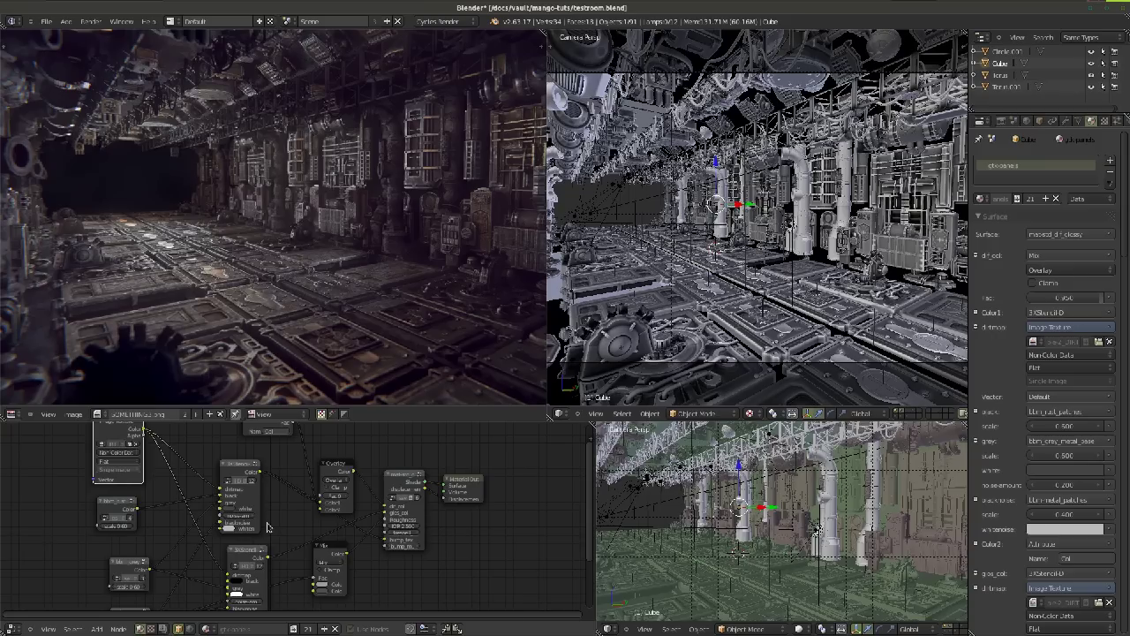
{"action": "scroll", "coordinate": [267, 527], "scroll_direction": "down", "scroll_amount": 3}
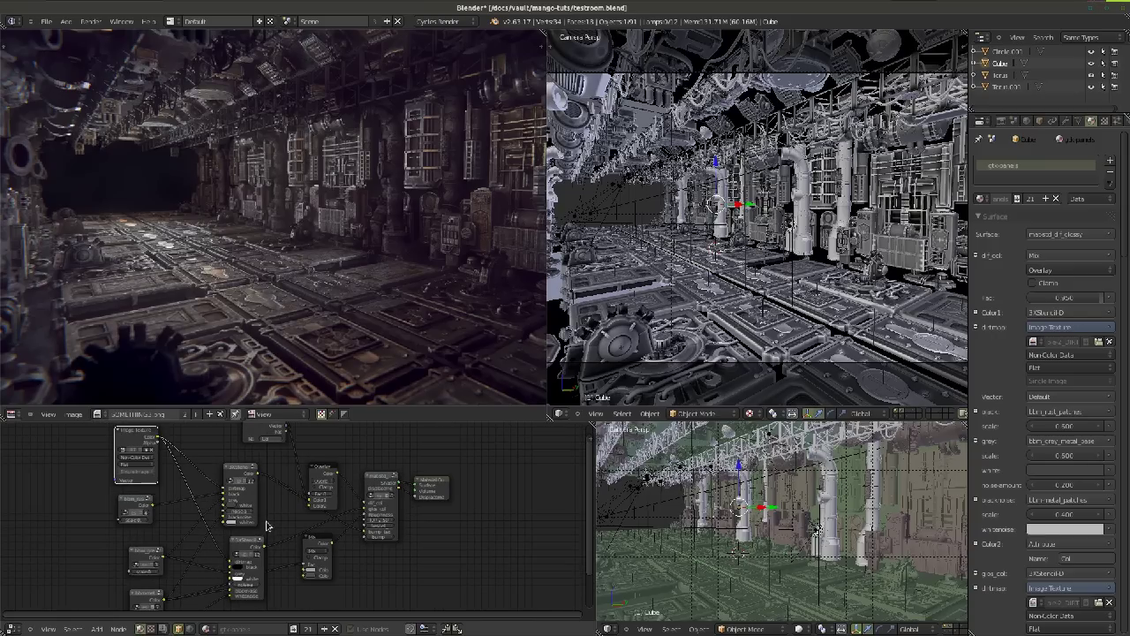
{"action": "scroll", "coordinate": [267, 526], "scroll_direction": "up", "scroll_amount": 1}
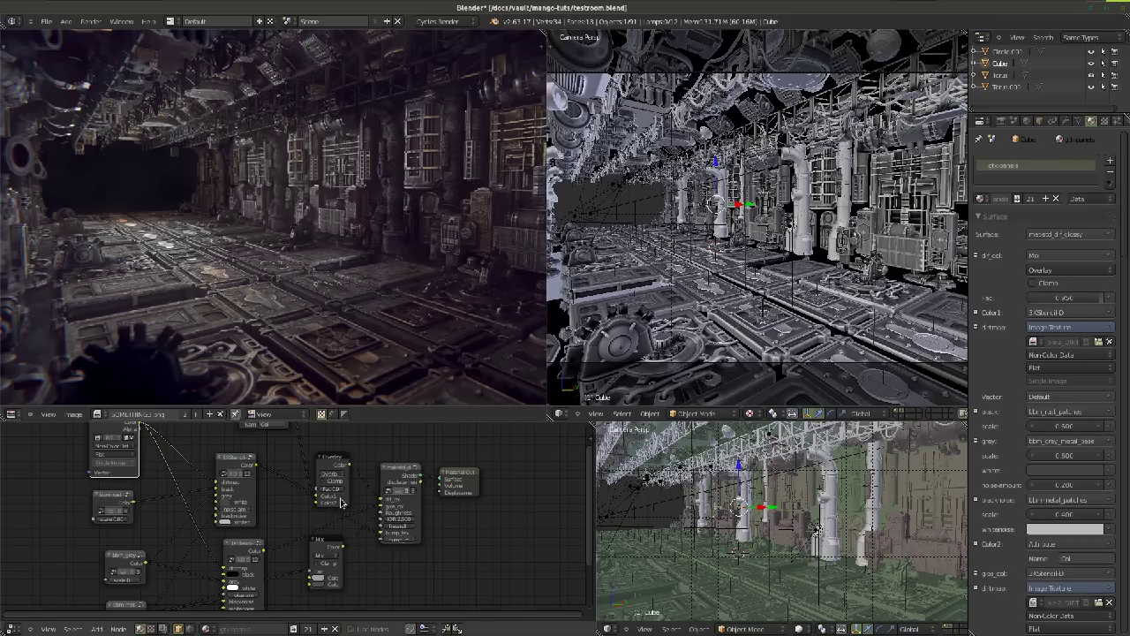
{"action": "key", "text": "Home"}
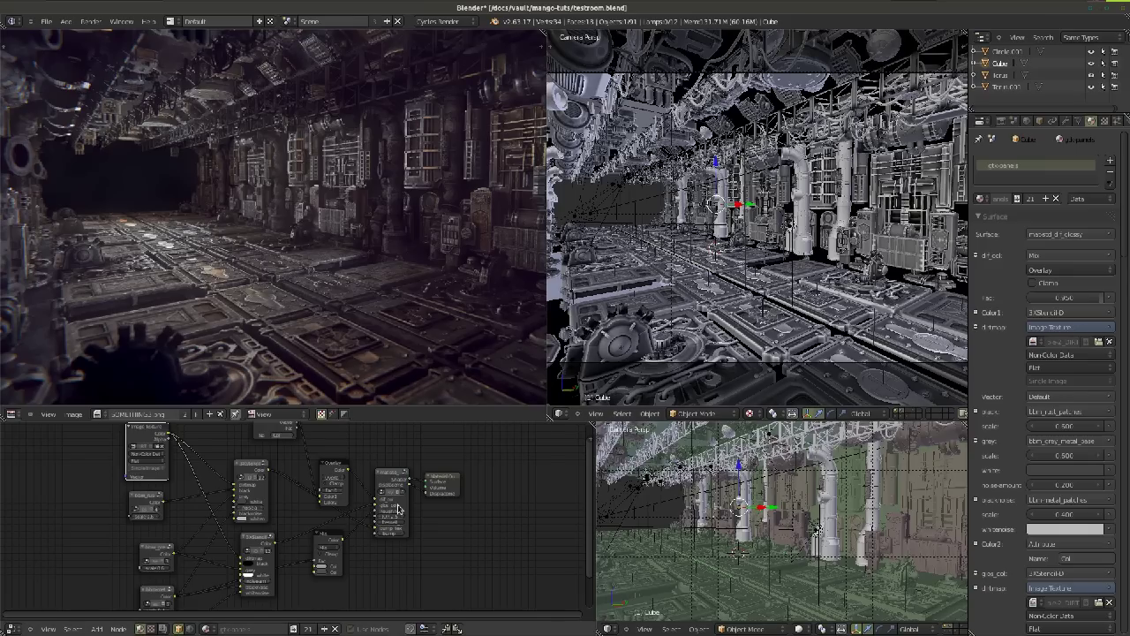
{"action": "scroll", "coordinate": [398, 510], "scroll_direction": "up", "scroll_amount": 1}
{"action": "scroll", "coordinate": [342, 511], "scroll_direction": "up", "scroll_amount": 1}
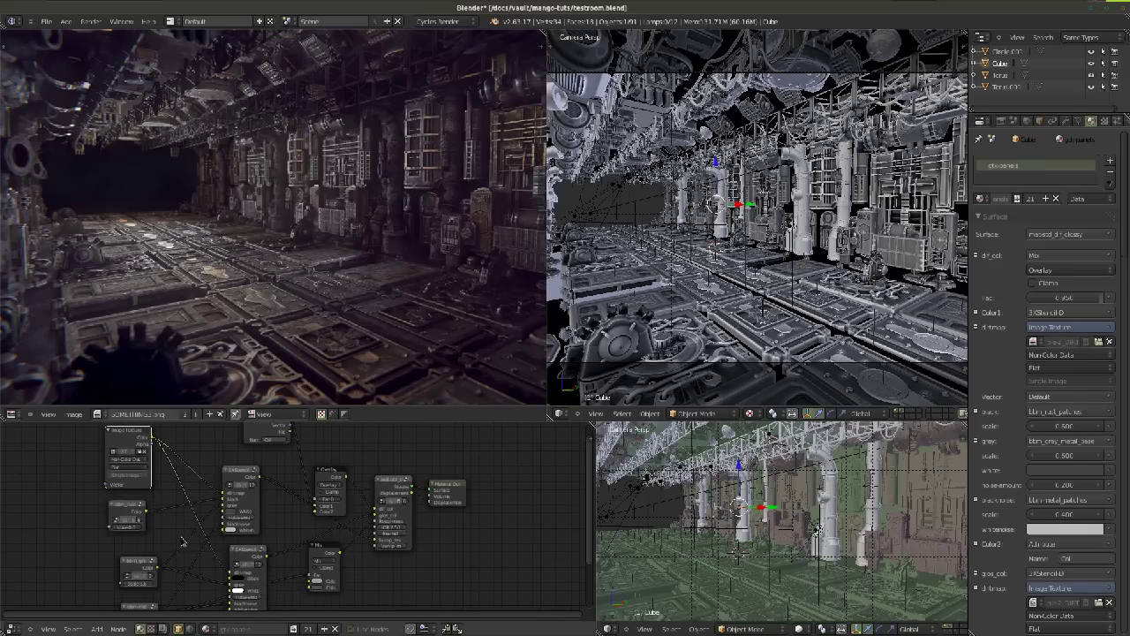
Nudge the dirtmap Image Texture node slightly and inspect the wall and floor panels in the rendered room image
{"action": "mouse_move", "coordinate": [129, 439]}
{"action": "left_mouse_down"}
{"action": "mouse_move", "coordinate": [116, 468]}
{"action": "mouse_move", "coordinate": [130, 437]}
{"action": "left_mouse_up"}
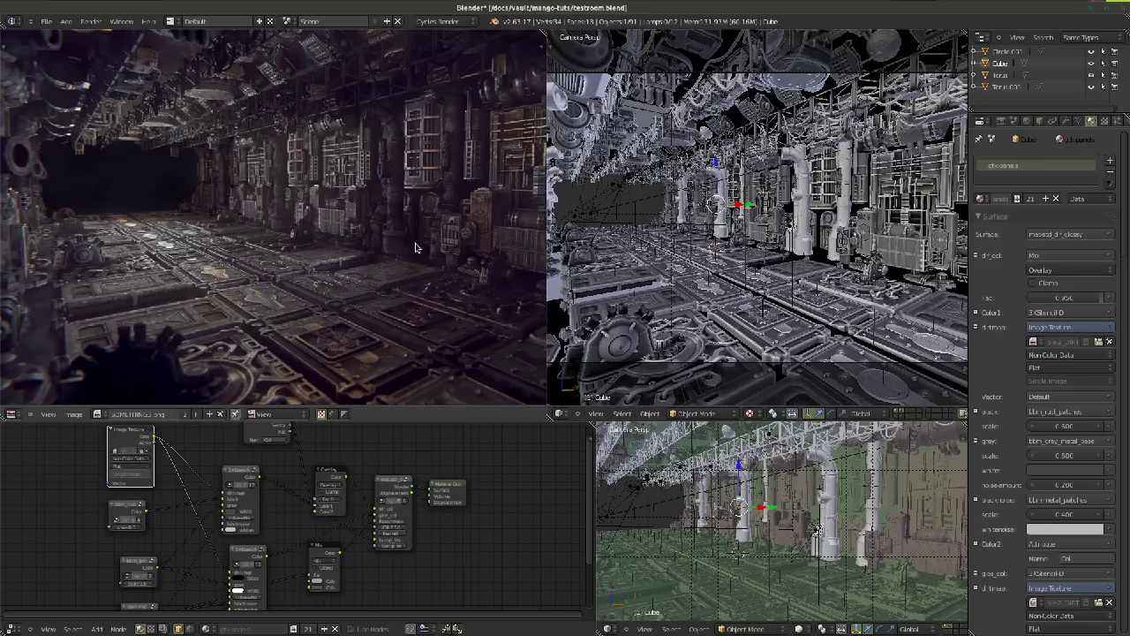
{"action": "middle_click_drag", "start_coordinate": [412, 264], "coordinate": [397, 258]}
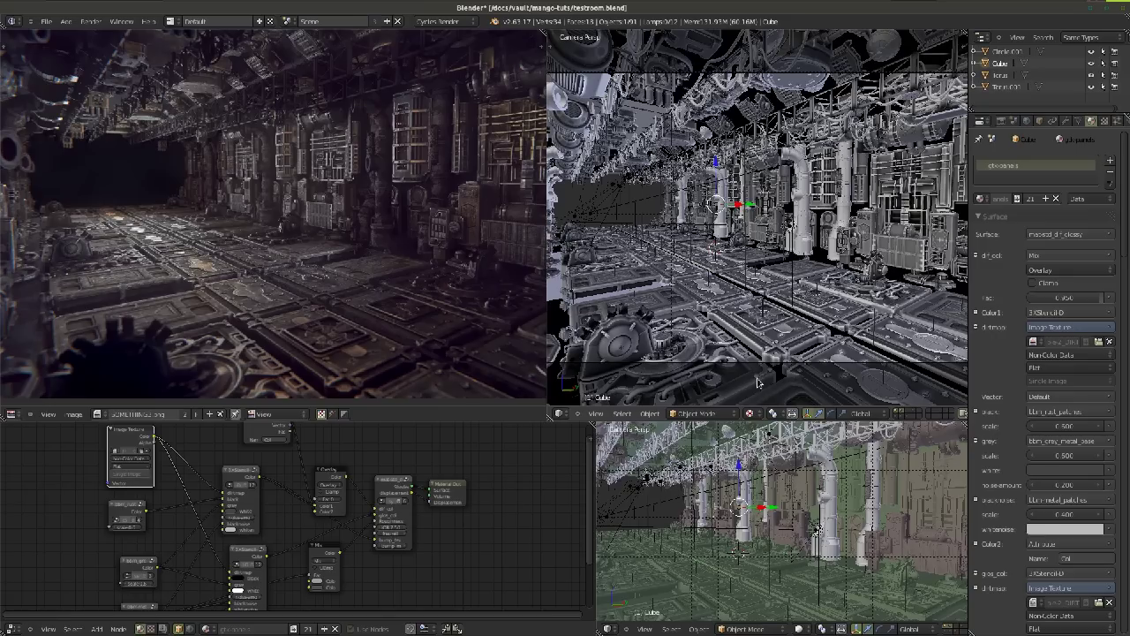
{"action": "middle_click_drag", "start_coordinate": [433, 291], "coordinate": [416, 323]}
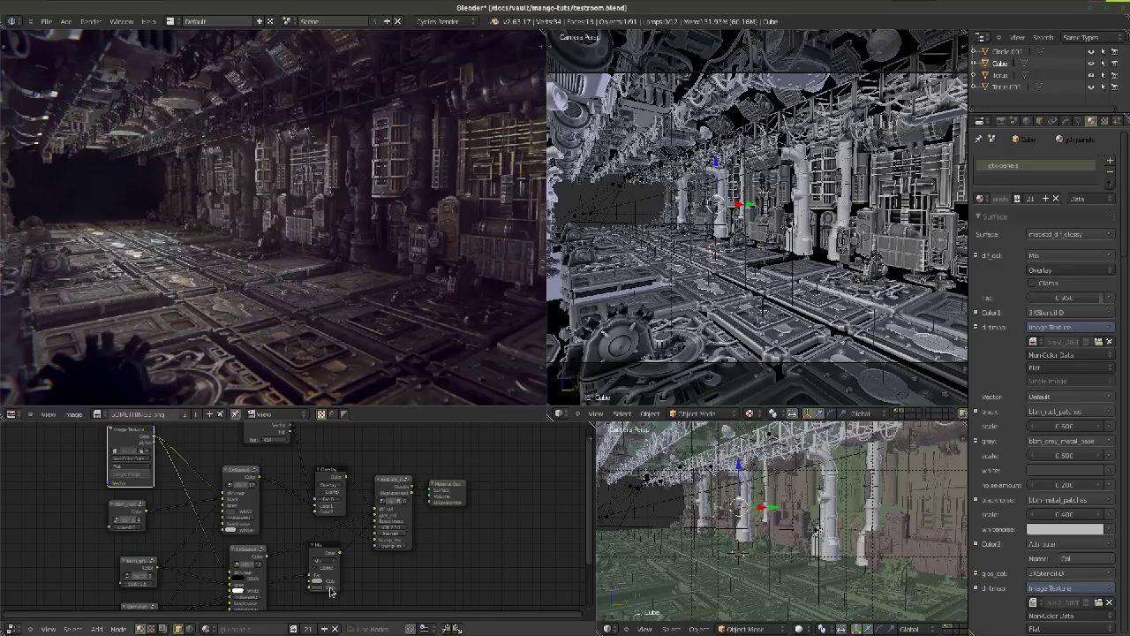